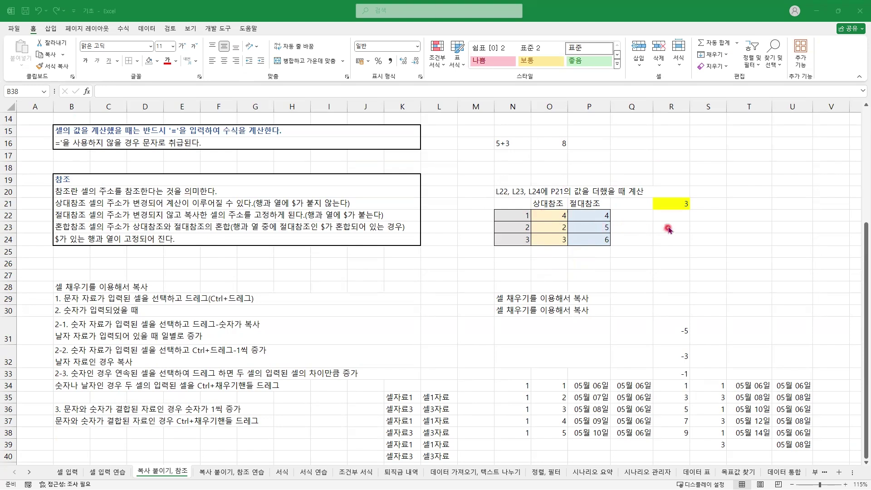
Enter the formula =5+3 in cell T21.
left_click(670, 204)
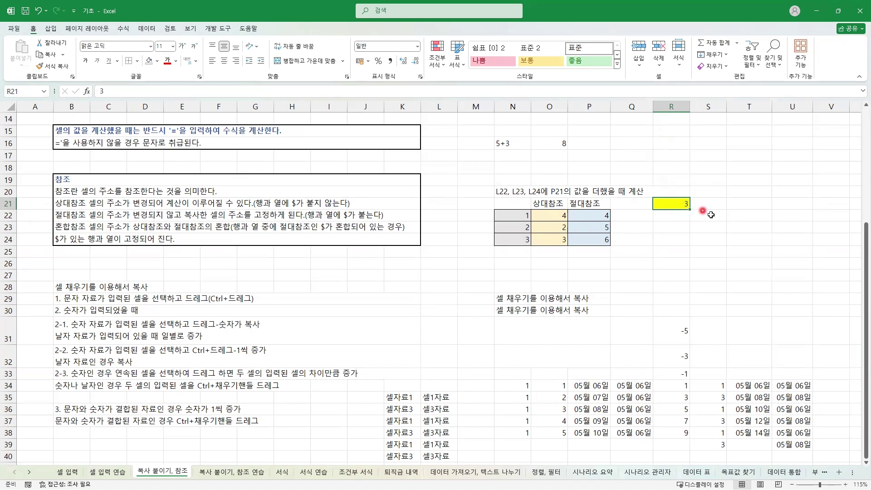
left_click(744, 203)
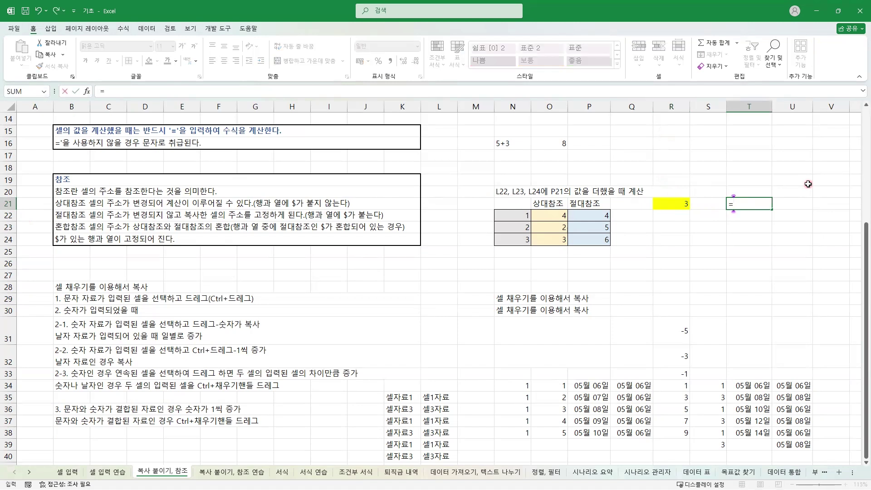
type("=5+3")
key("Return")
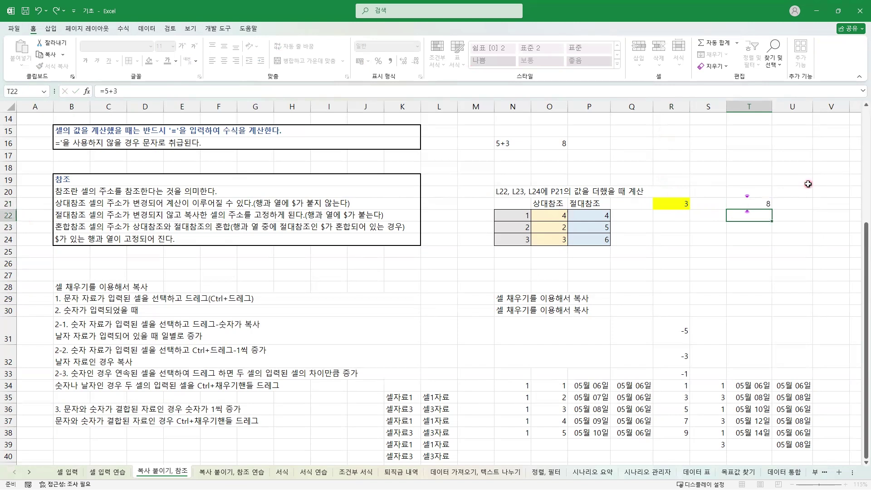
left_click(754, 203)
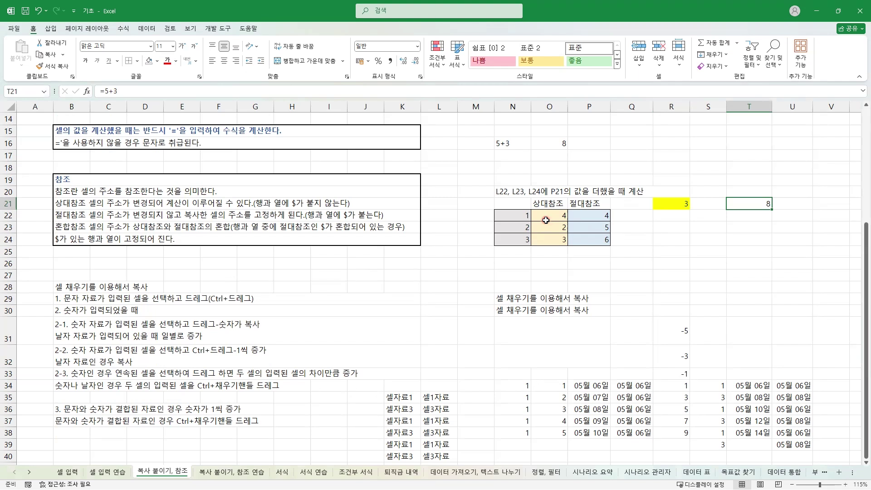
Examine the value in N22 and the relative-reference formula beside it in O22.
left_click(521, 214)
left_click(548, 218)
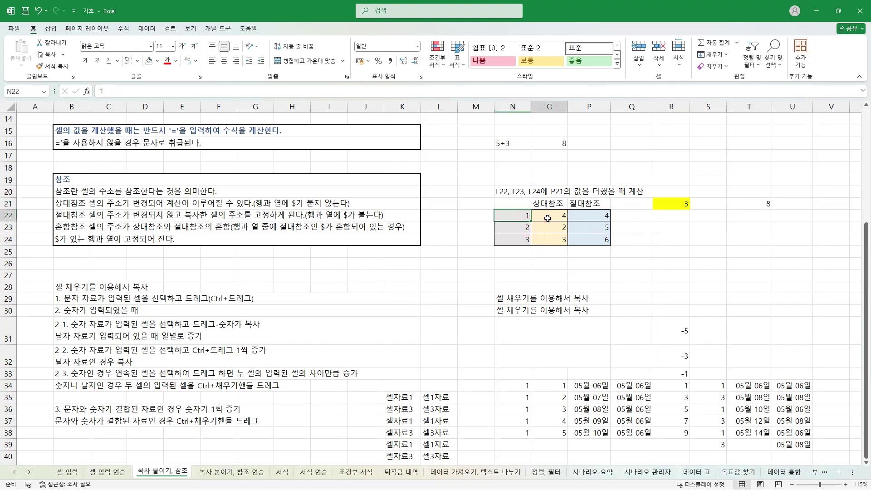
left_click(512, 217)
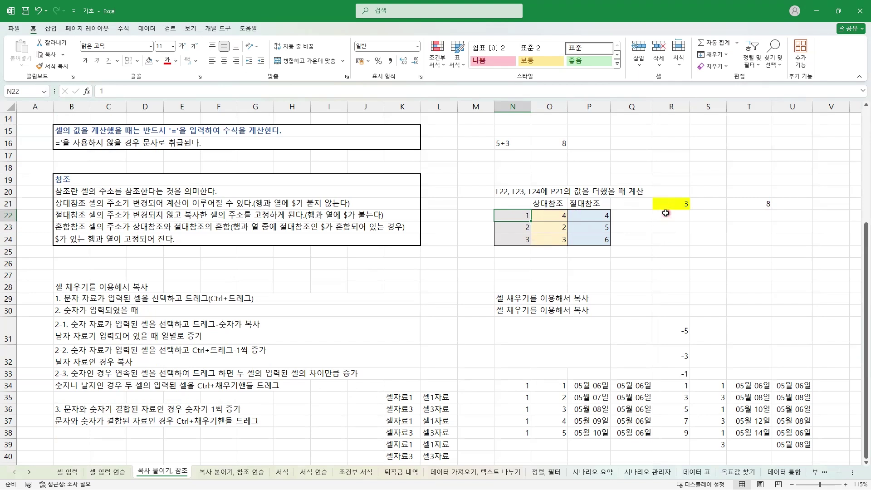
left_click(556, 221)
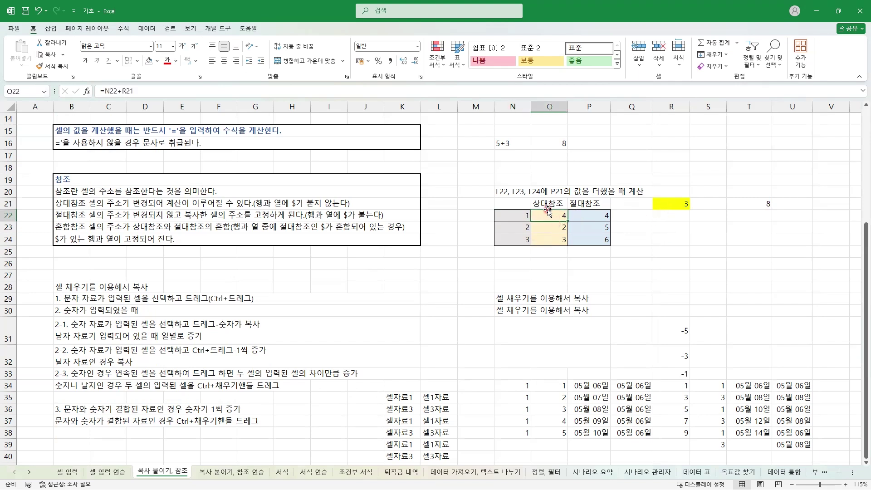
left_click(522, 217)
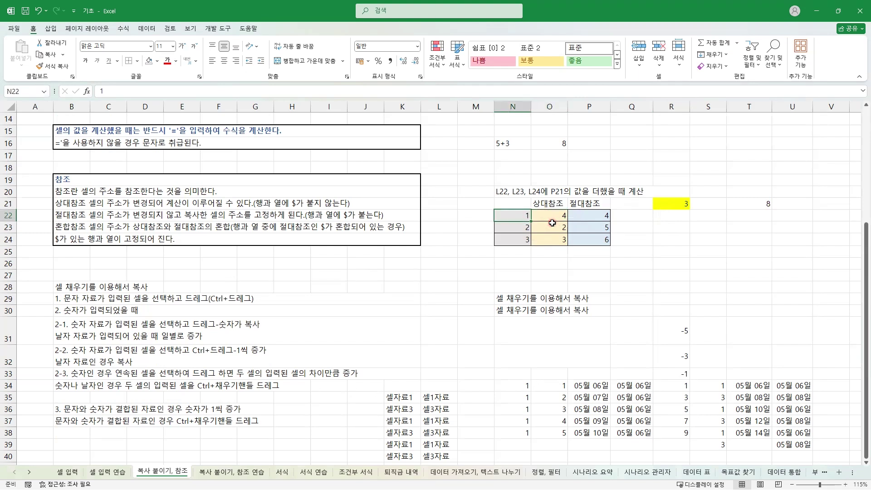
left_click(666, 220)
left_click(516, 216)
left_click(553, 220)
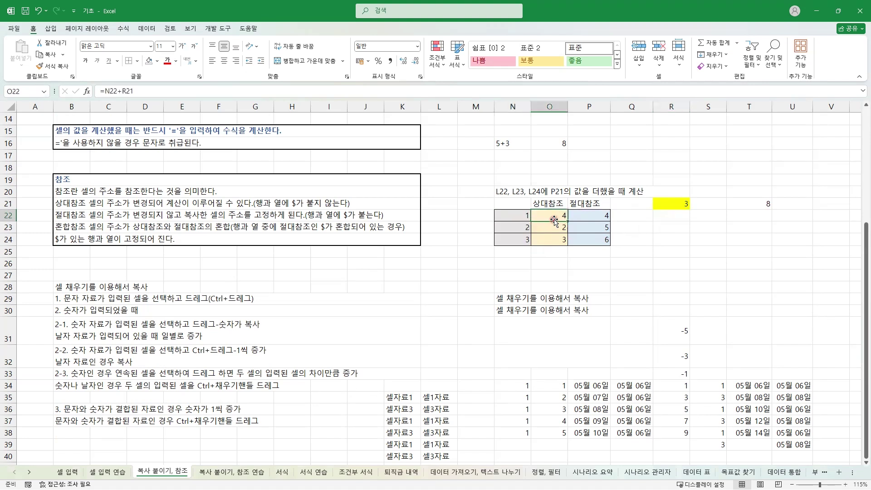
Enter =N22+O22 in cell R22 and fill the formula down to R24.
left_click(664, 220)
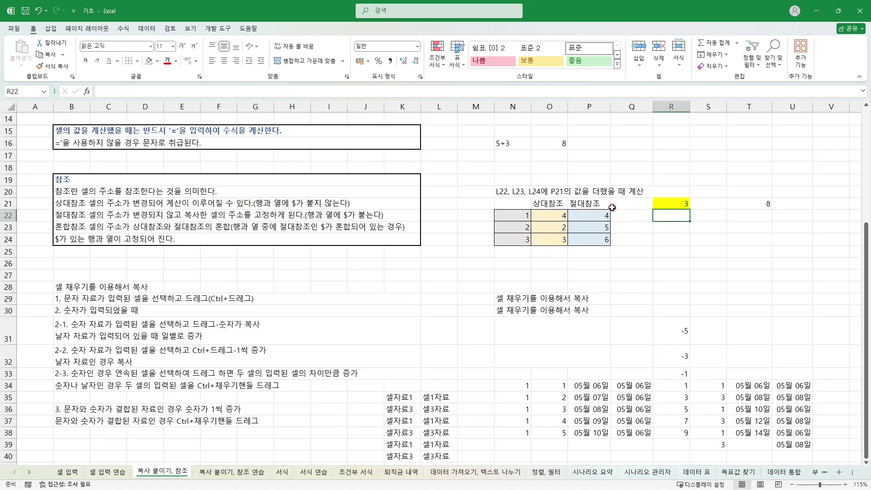
type("=")
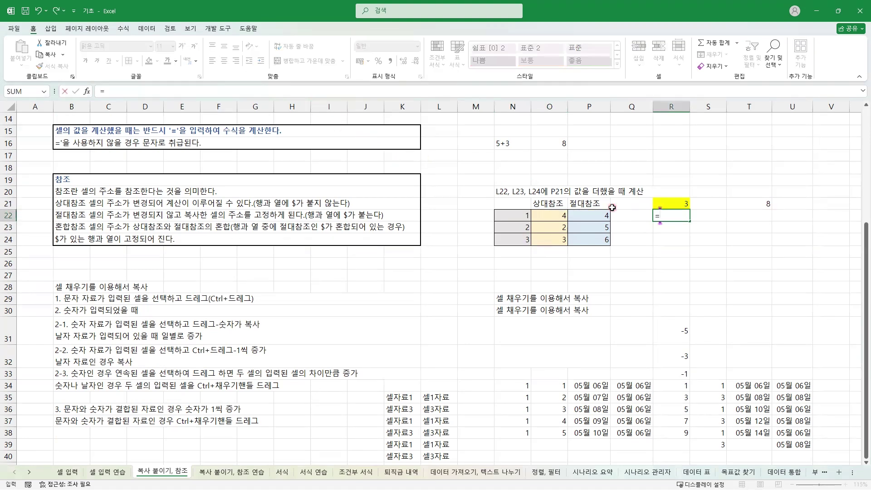
left_click(527, 218)
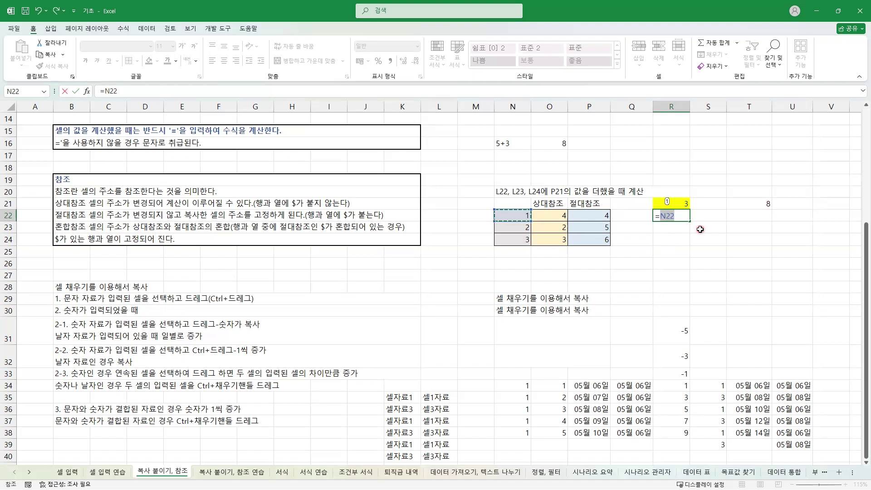
type("+")
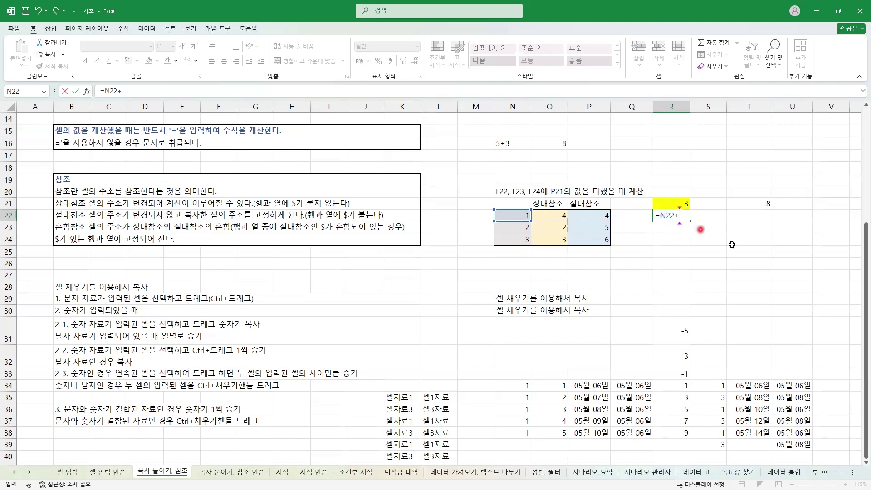
left_click(560, 215)
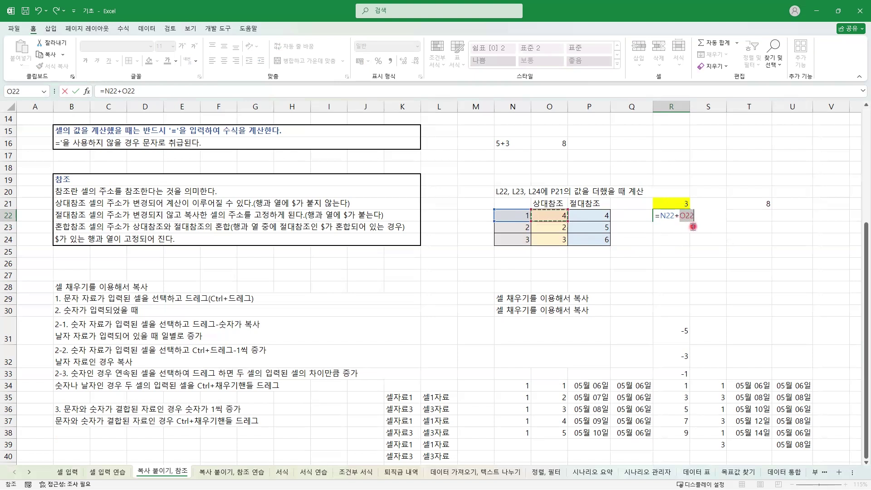
key("Return")
left_click(679, 217)
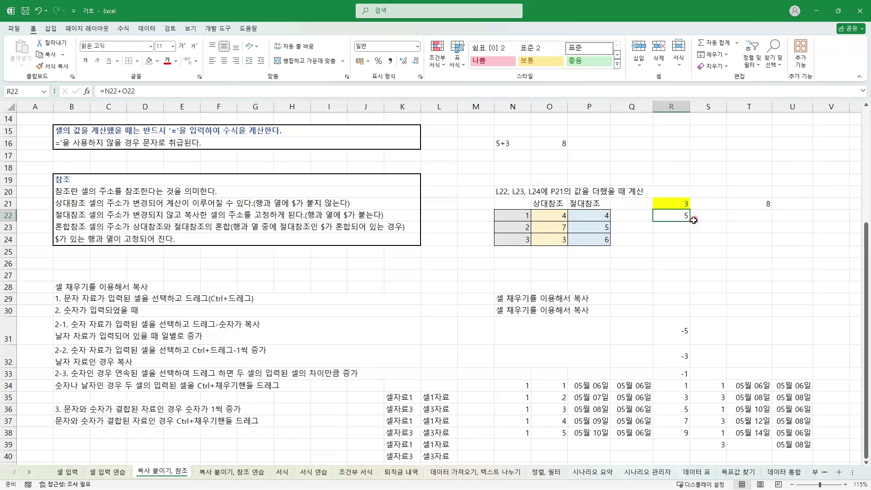
left_click_drag(688, 220, 686, 246)
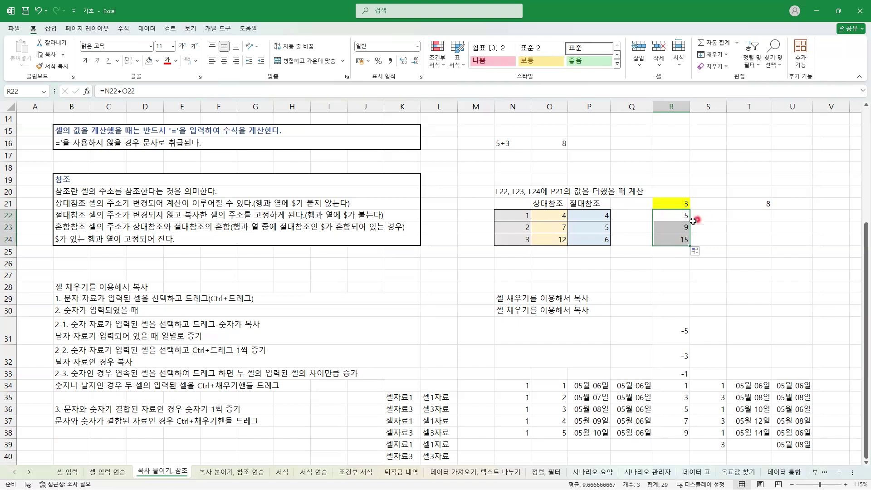
Undo the fill below R22 and delete the formula in R22.
left_click(564, 227)
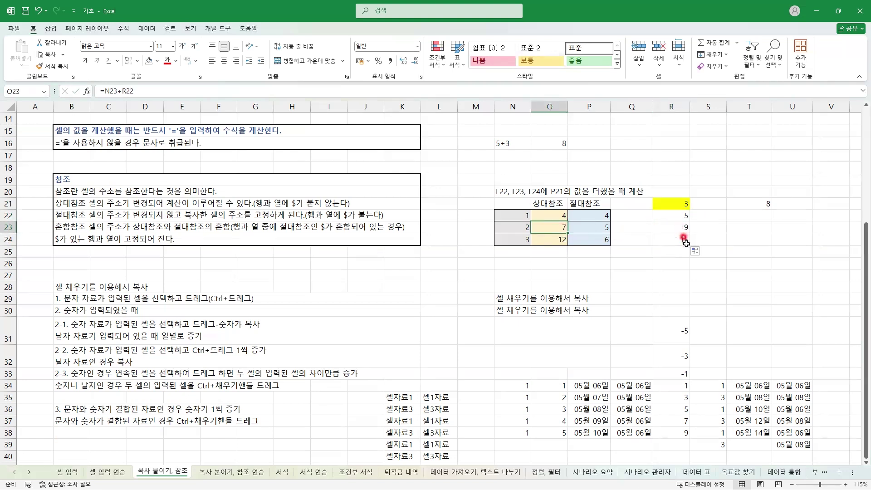
key("ctrl+z")
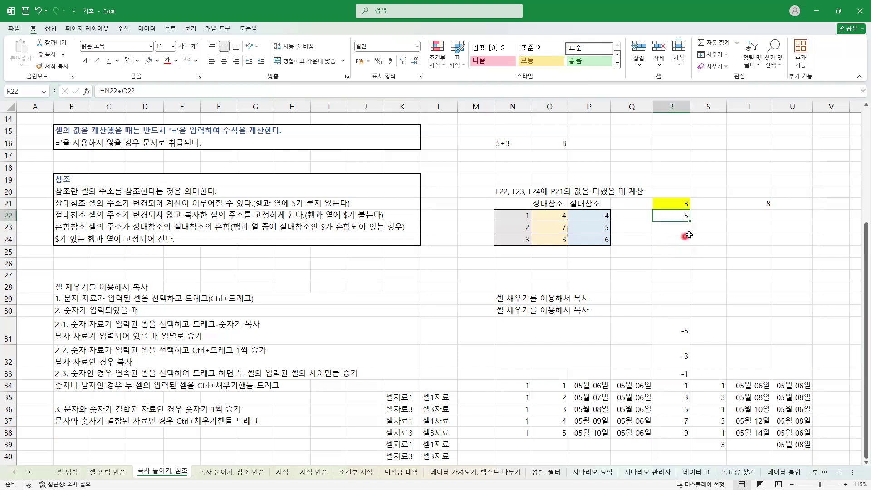
left_click(710, 217)
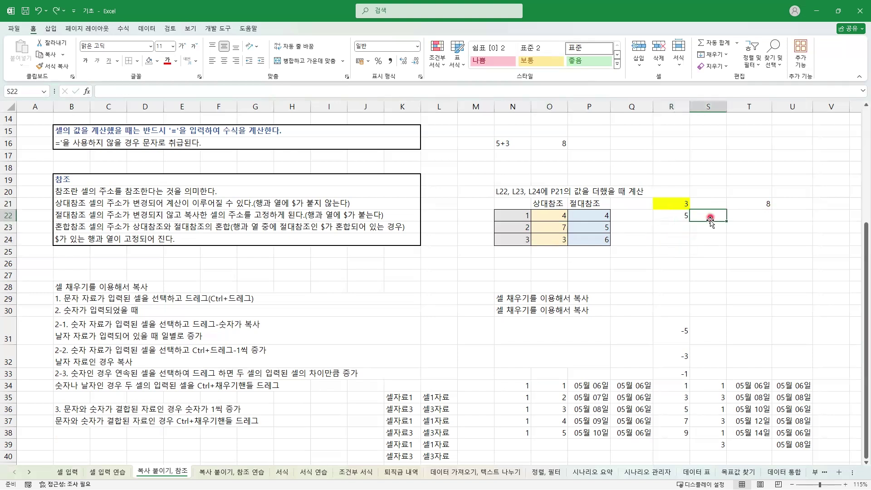
left_click(687, 216)
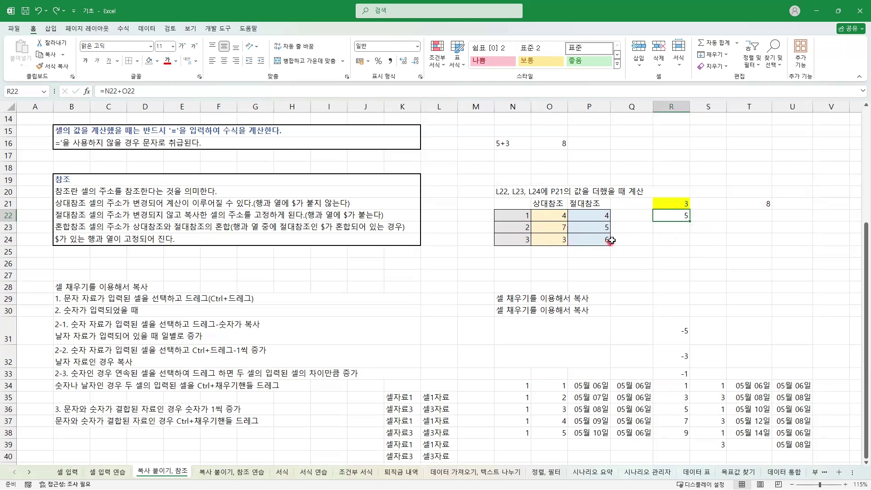
key("Delete")
Enter =N22+O22 in cell S22 and fill the formula down to S24.
left_click(706, 219)
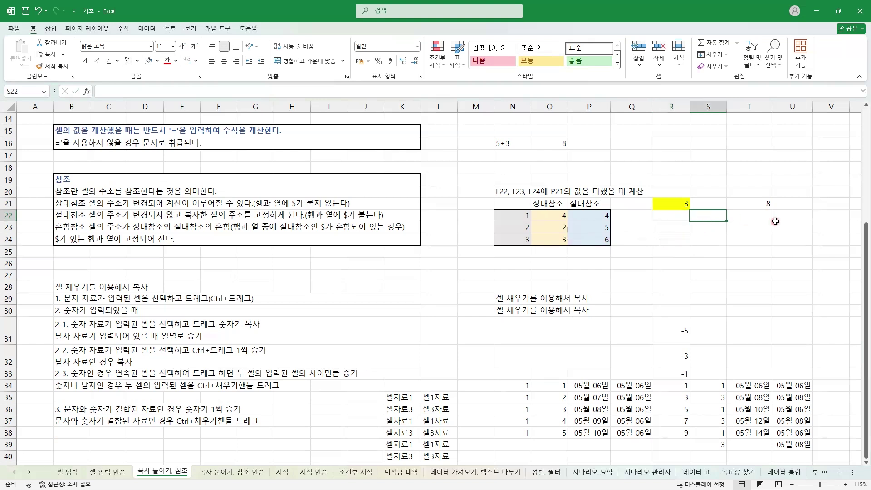
type("=")
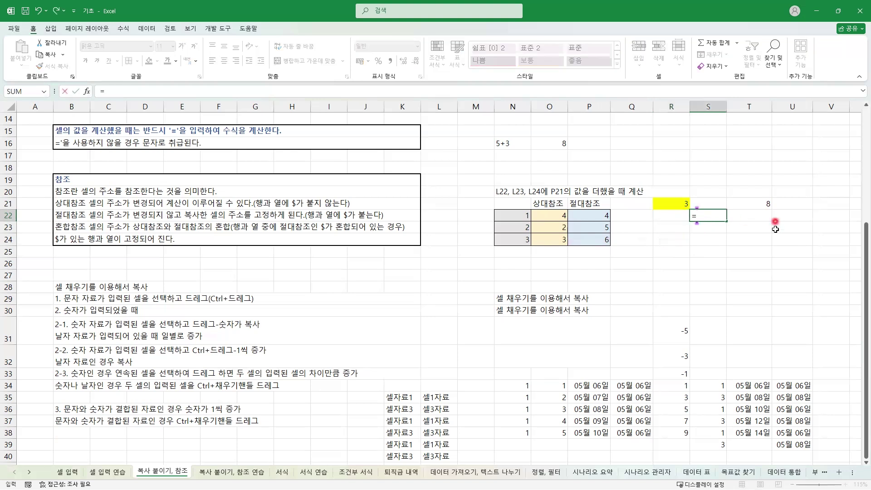
left_click(515, 217)
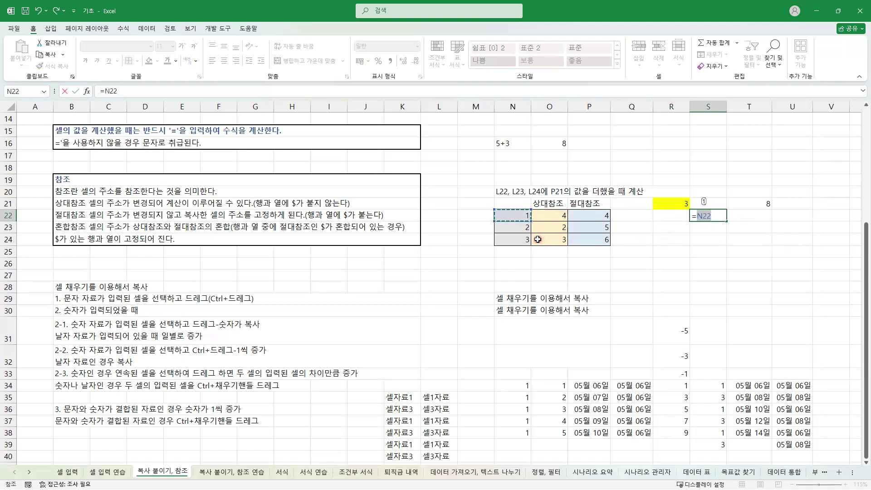
type("+")
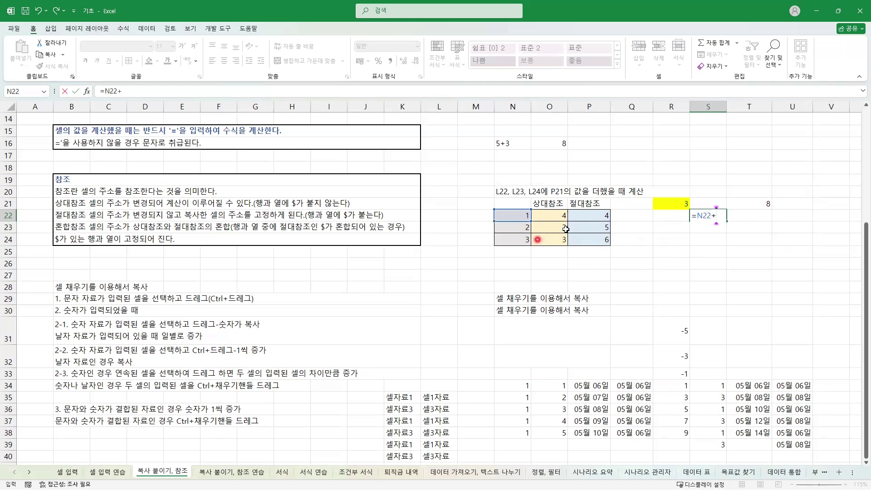
left_click(549, 218)
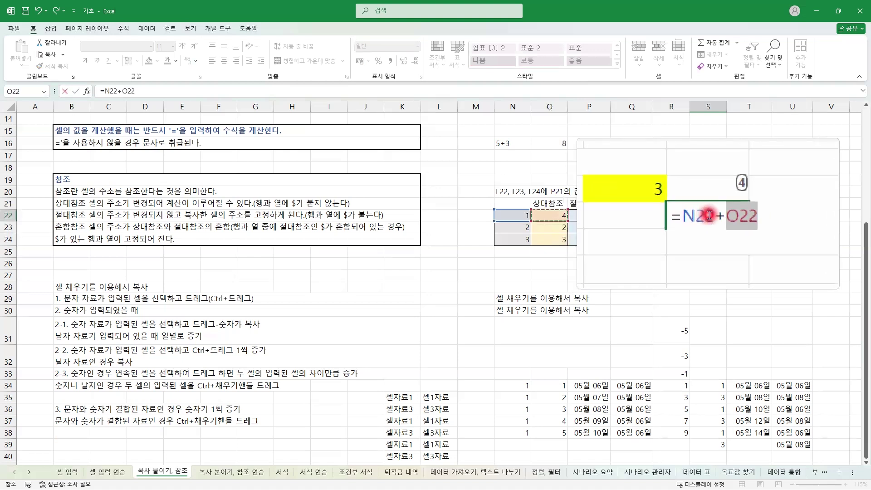
key("Return")
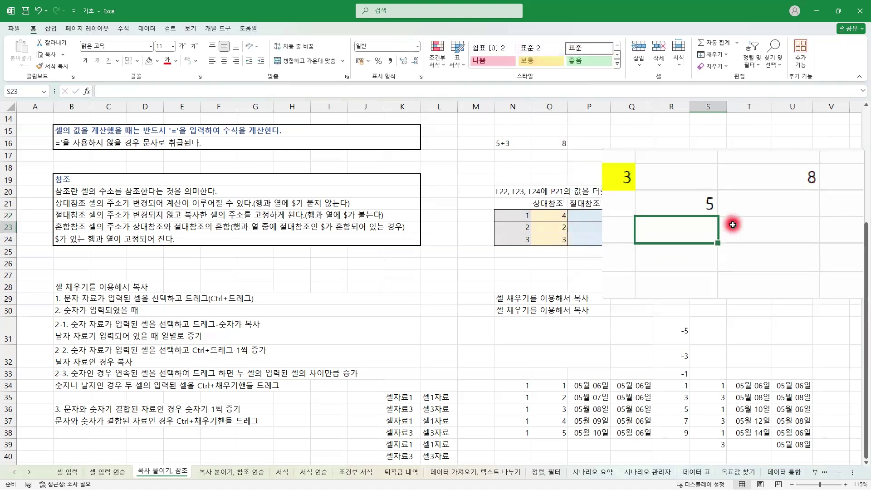
left_click(723, 215)
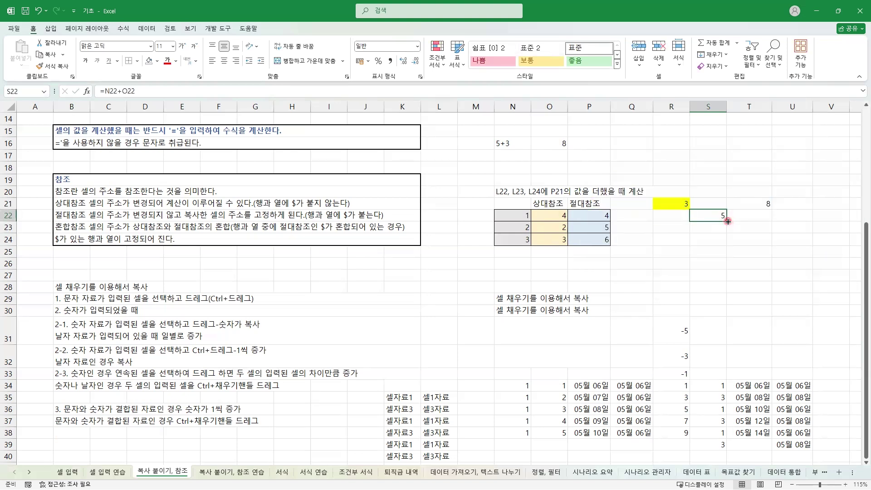
left_click_drag(728, 221, 726, 242)
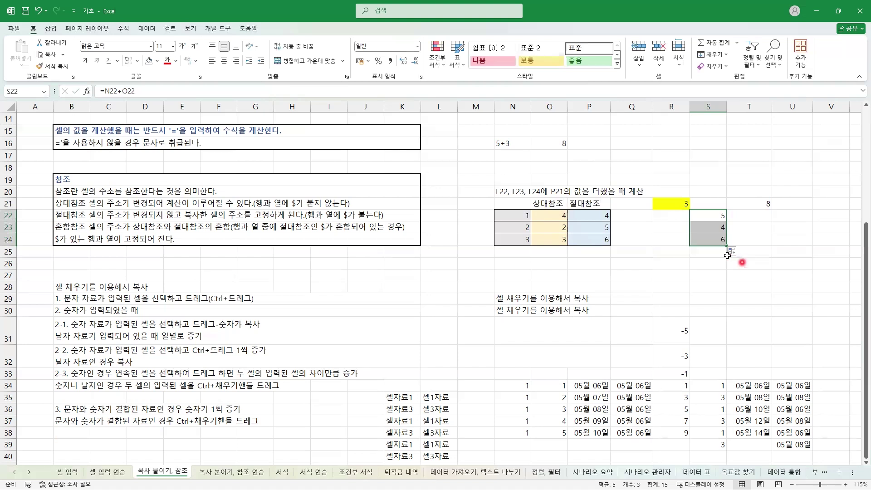
Inspect the formulas in S22 through S24 to compare how the cell references differ per row.
left_click(717, 227)
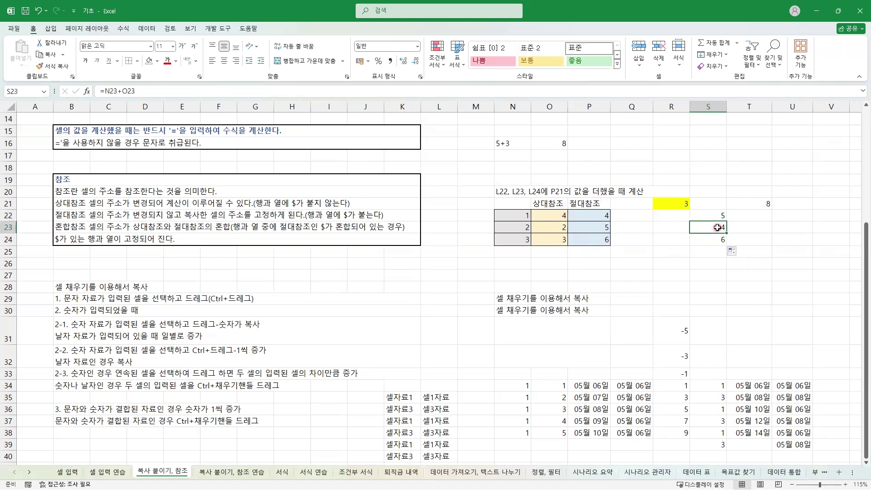
double_click(717, 228)
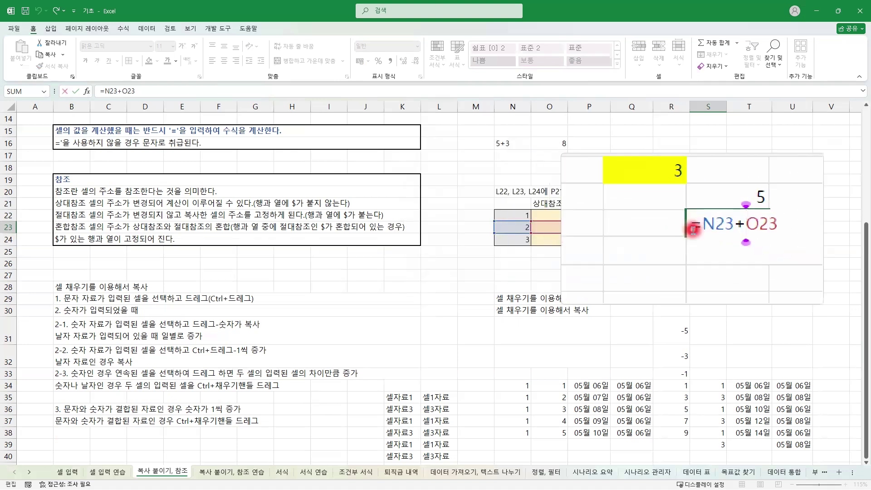
left_click(695, 213)
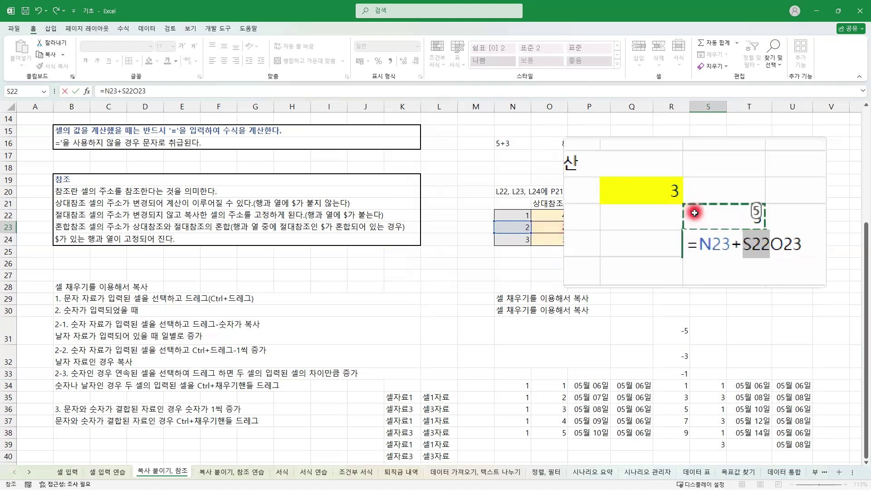
key("Escape")
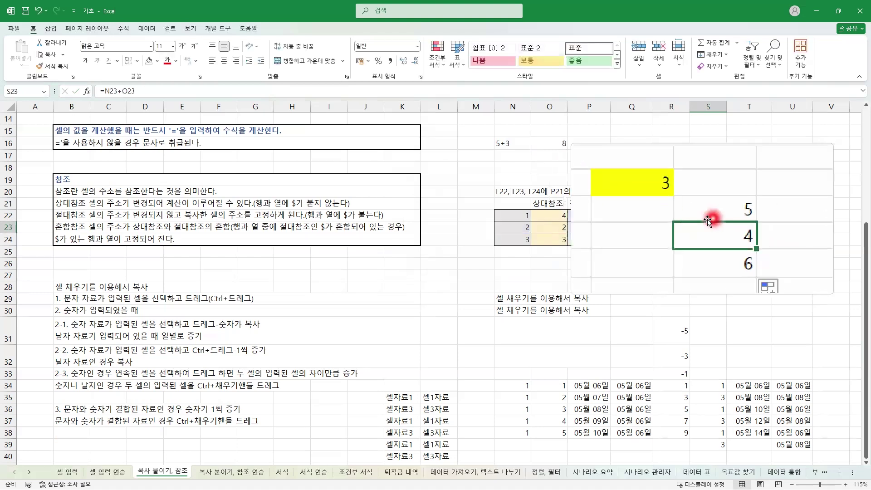
left_click(706, 214)
double_click(707, 214)
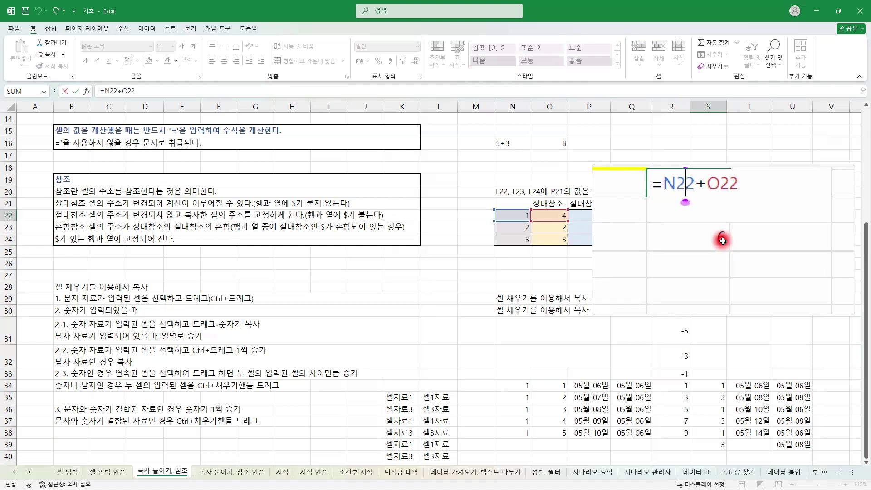
key("ctrl+Return")
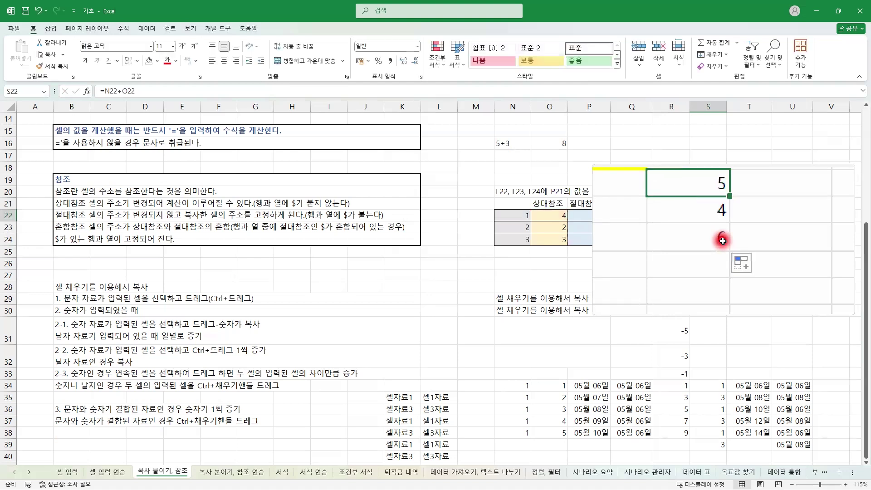
left_click(717, 237)
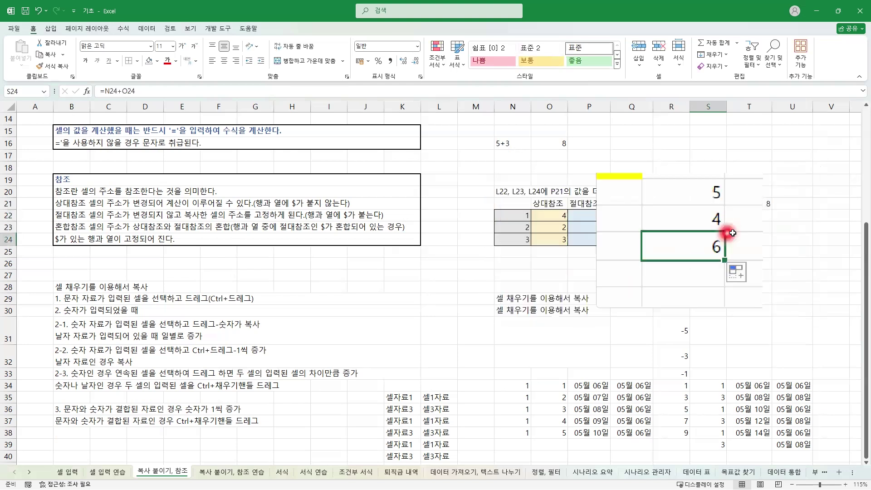
Examine the formulas in S22 and O22 and the cells each one references.
left_click(712, 214)
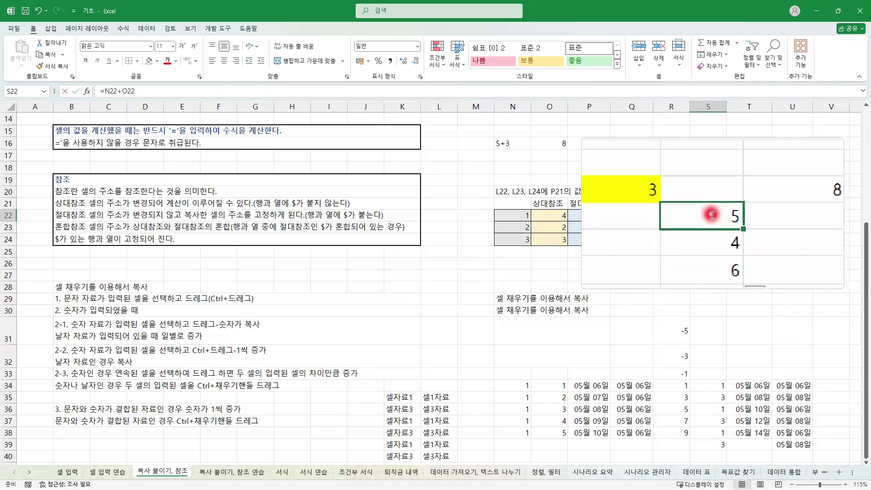
double_click(712, 215)
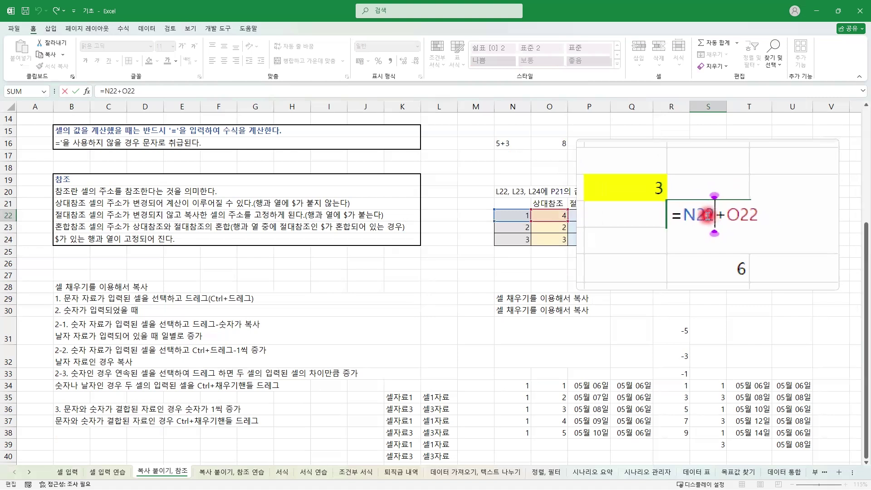
key("ctrl+Return")
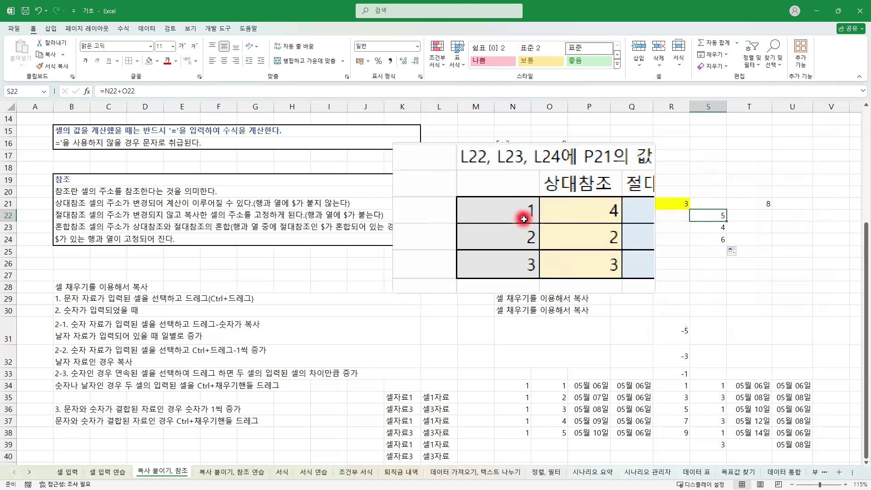
left_click(524, 220)
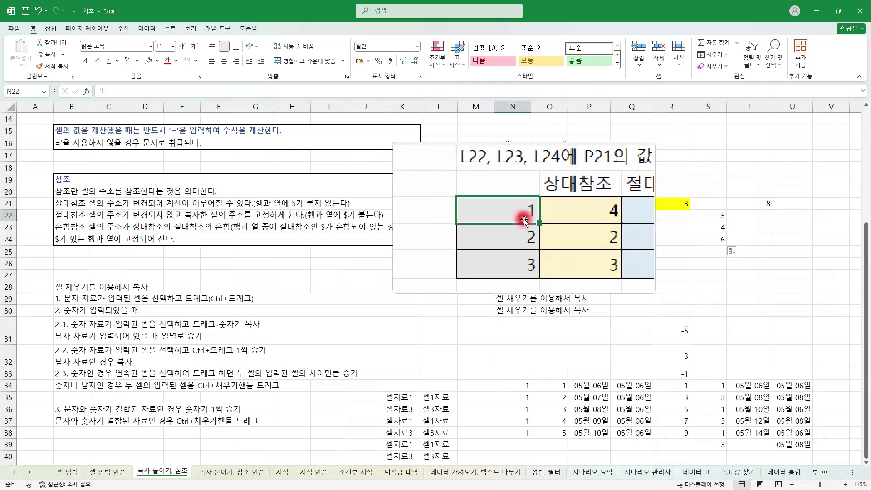
left_click(562, 218)
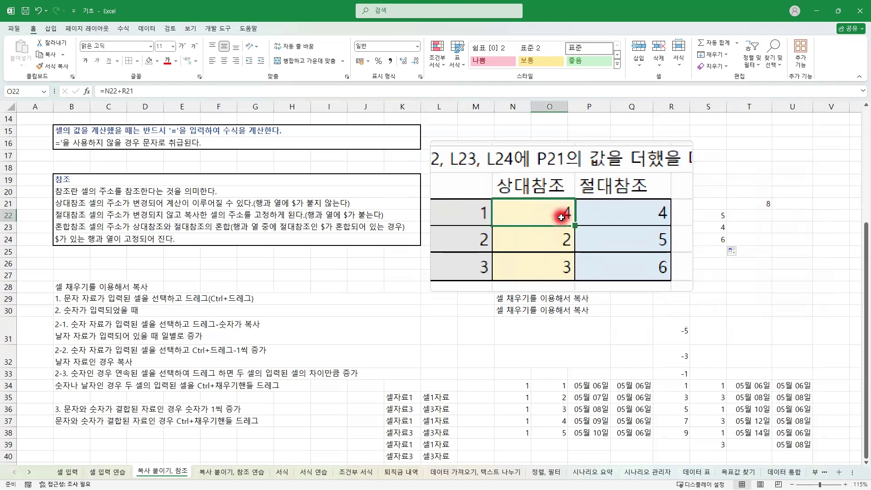
double_click(562, 218)
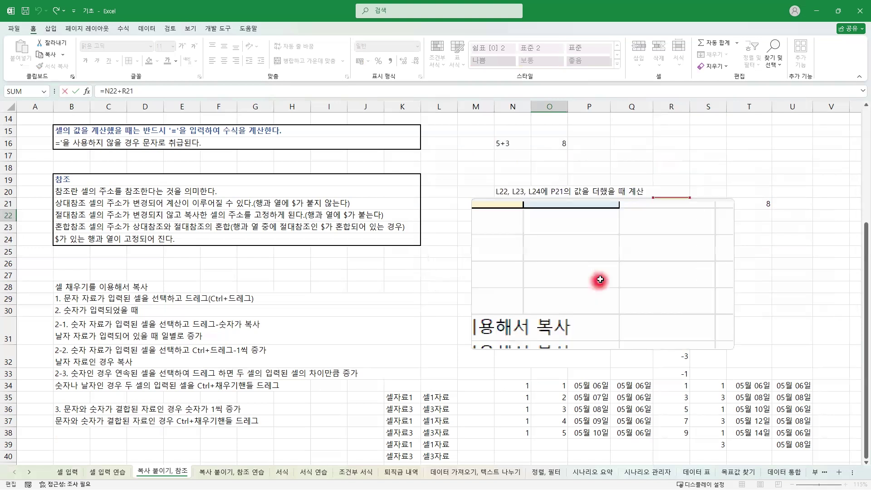
key("Escape")
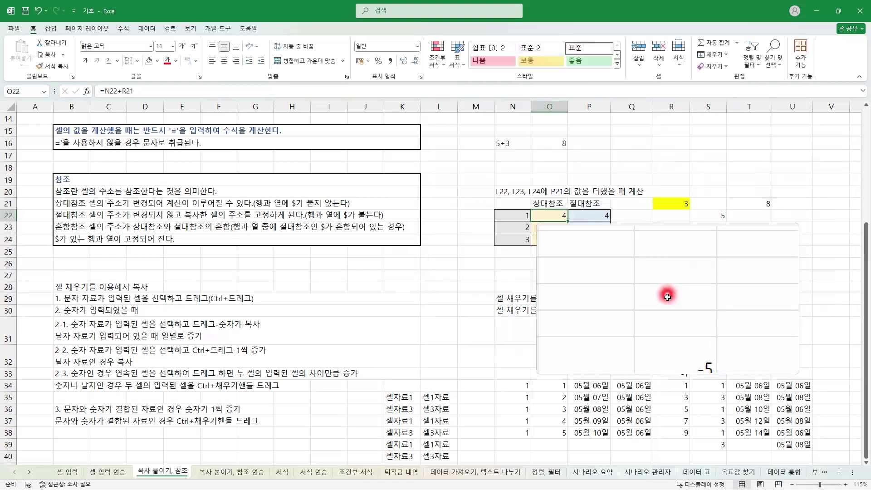
key("super+Escape")
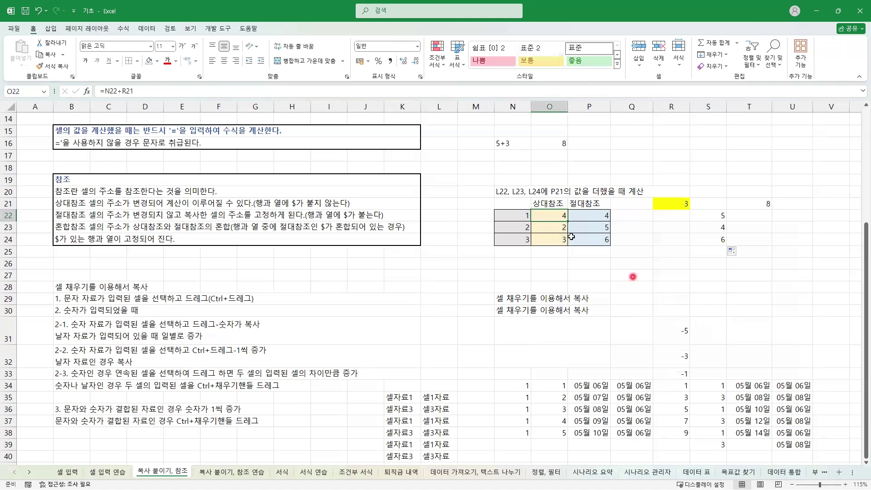
Review the cells referenced by the formula in O22 and fill that formula down to O23.
left_click(522, 216)
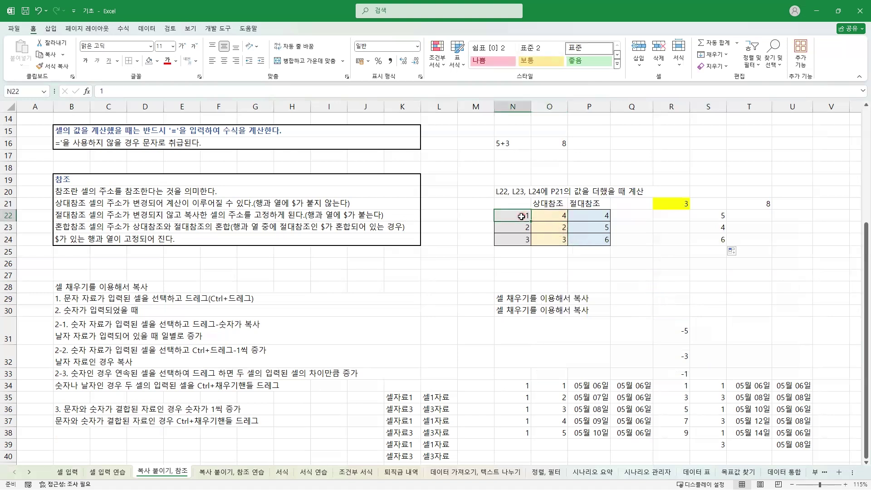
left_click(666, 203)
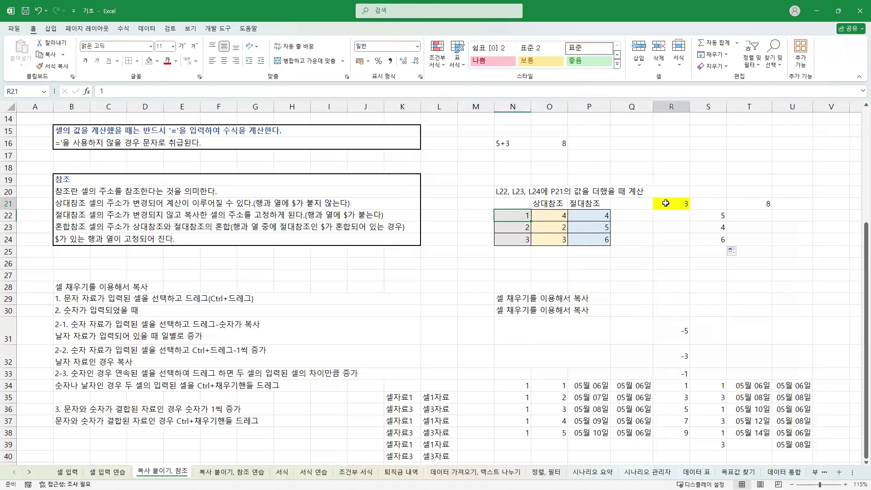
left_click(565, 216)
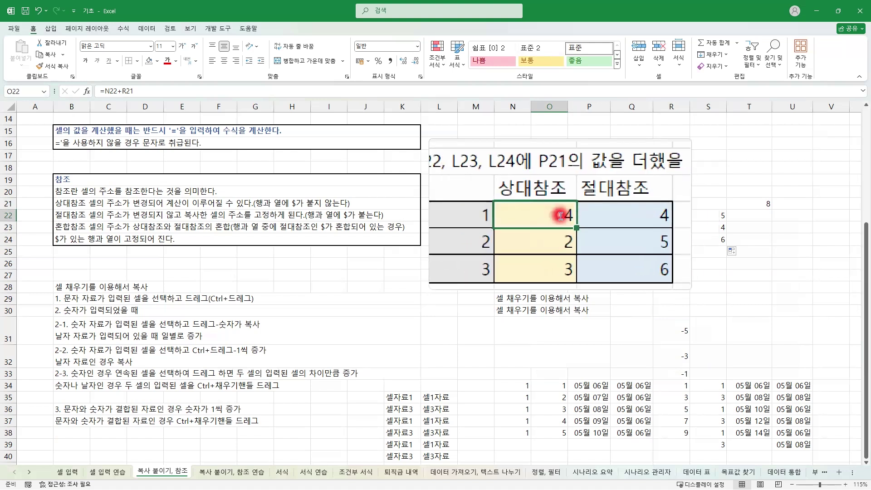
double_click(561, 216)
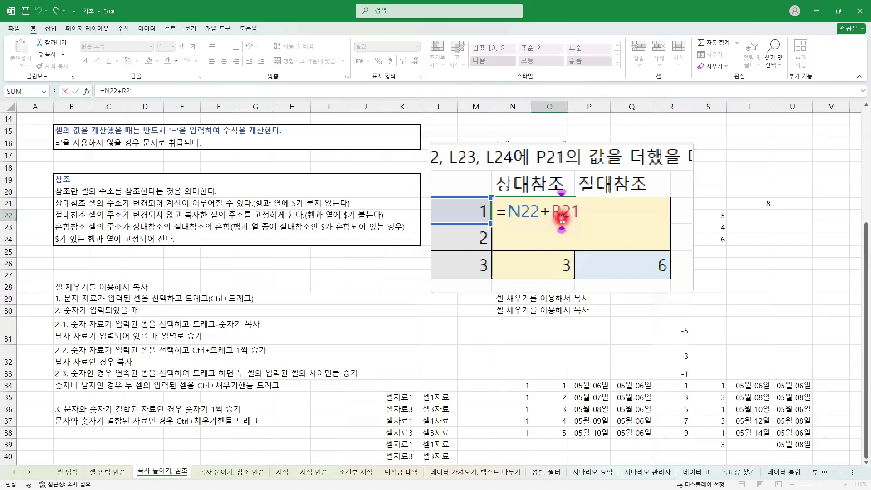
key("ctrl+Return")
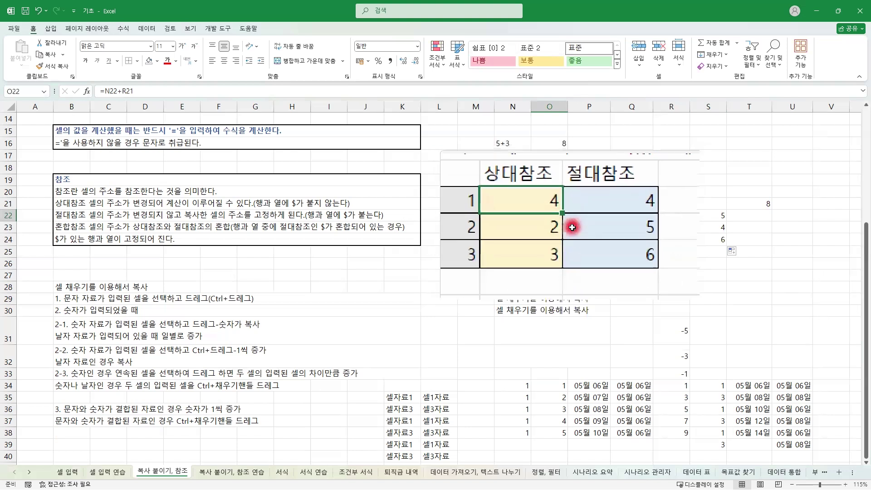
left_click_drag(568, 222, 567, 236)
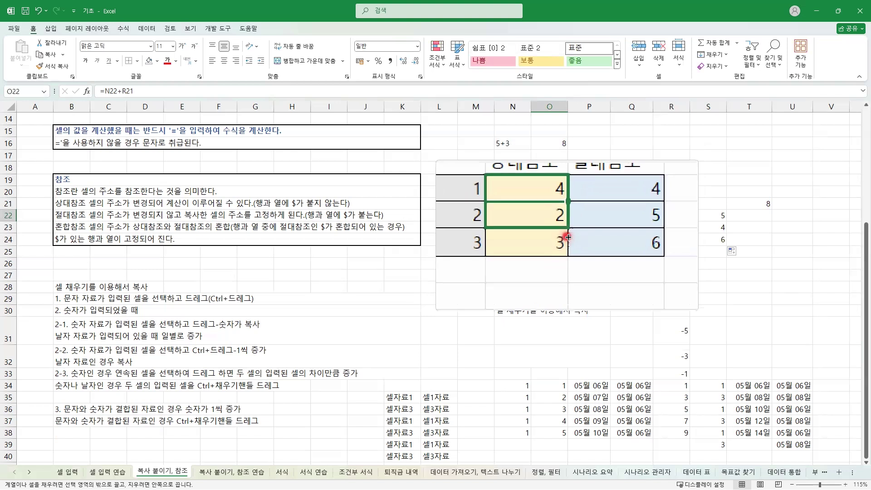
left_click_drag(568, 238, 568, 236)
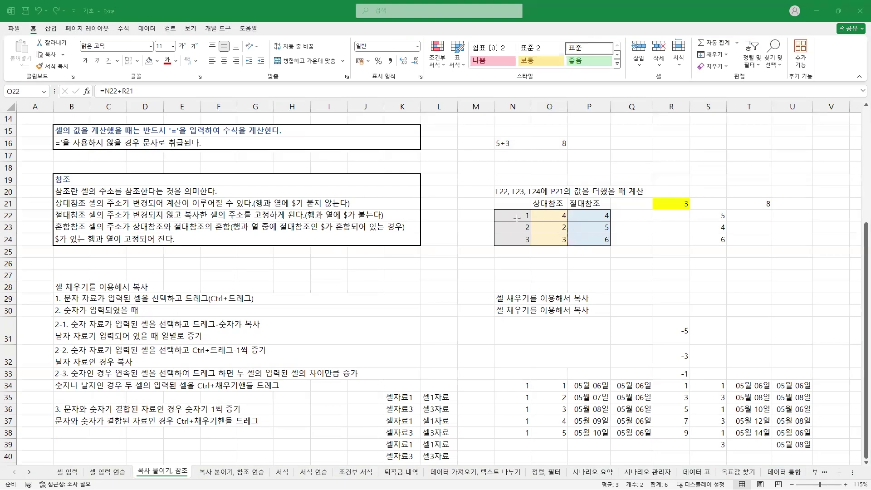
Draw a downward arrow annotation over the values in N22 through N24.
left_click_drag(517, 219, 517, 249)
left_click(680, 205)
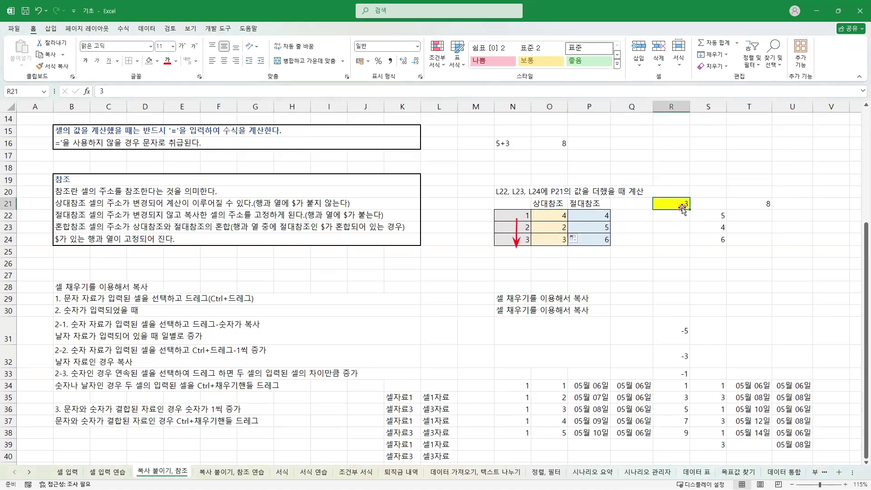
Change the second cell reference in the N20 heading so it reads "R421의 값을 더했을 때 계산".
left_click(554, 193)
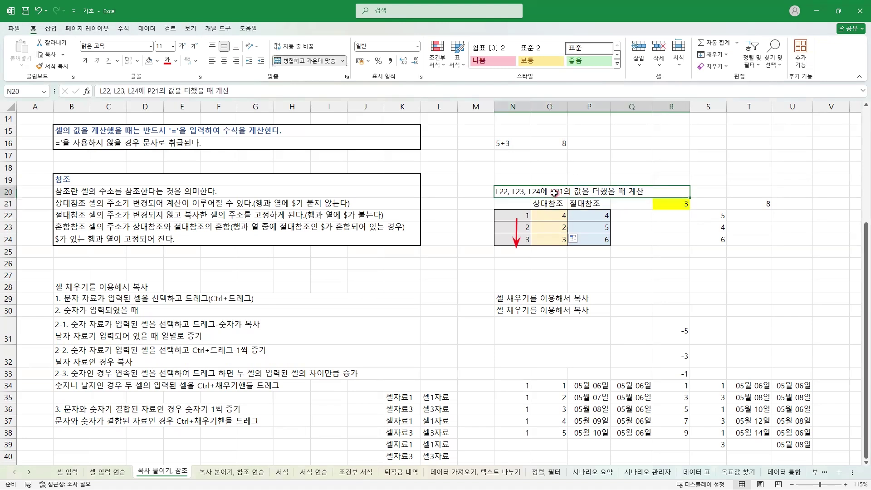
double_click(554, 192)
key("Delete")
type("ㄲ")
key("BackSpace")
key("Hangul")
type("R4")
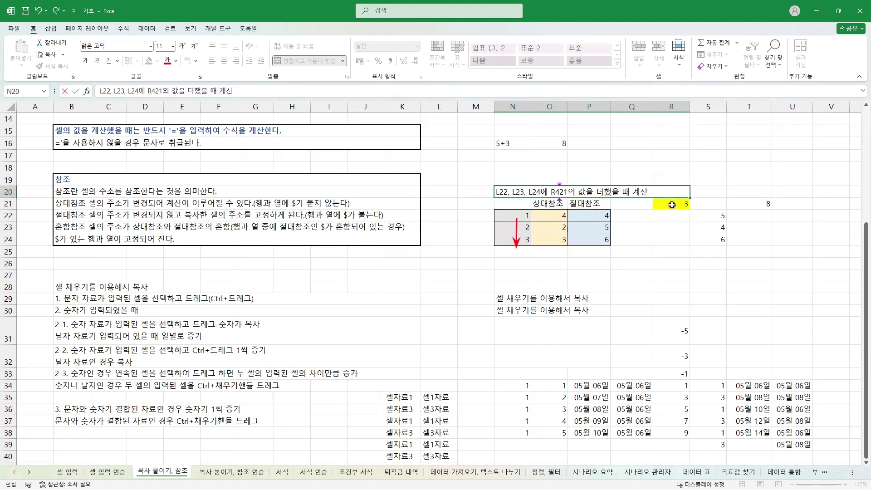
left_click(523, 213)
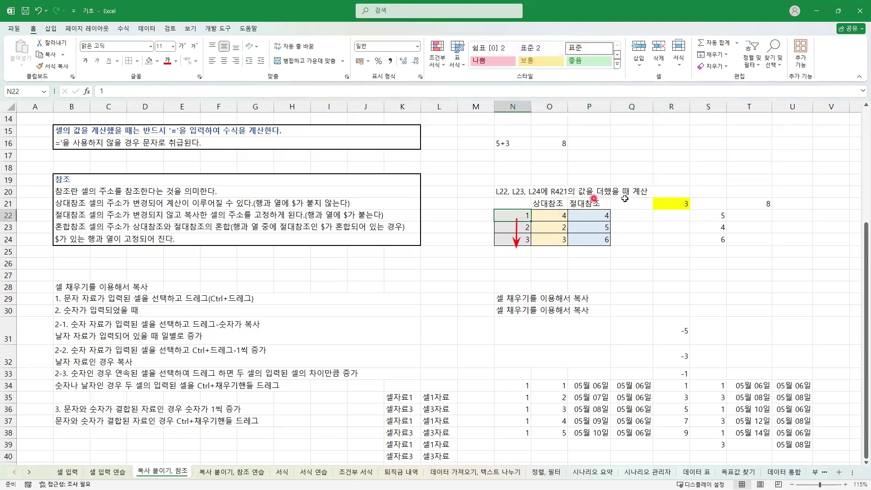
Draw a downward arrow annotation from R21 to illustrate how its relative reference shifts.
left_click(661, 202)
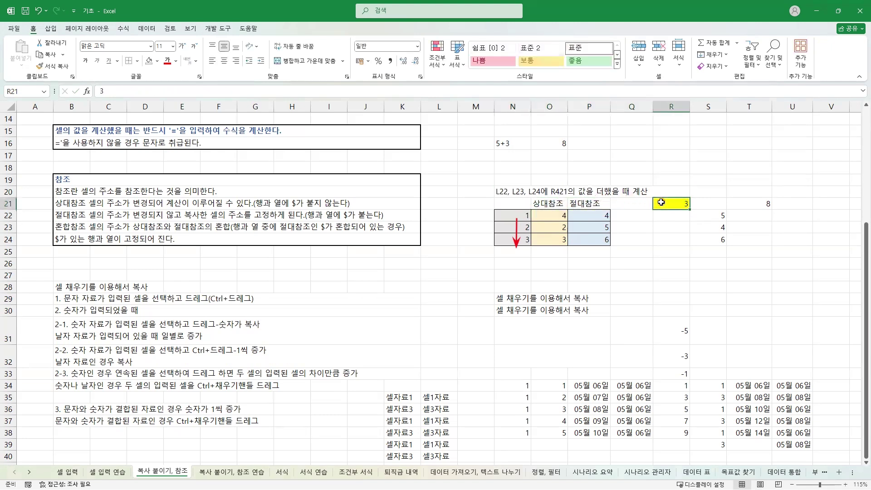
left_click(557, 214)
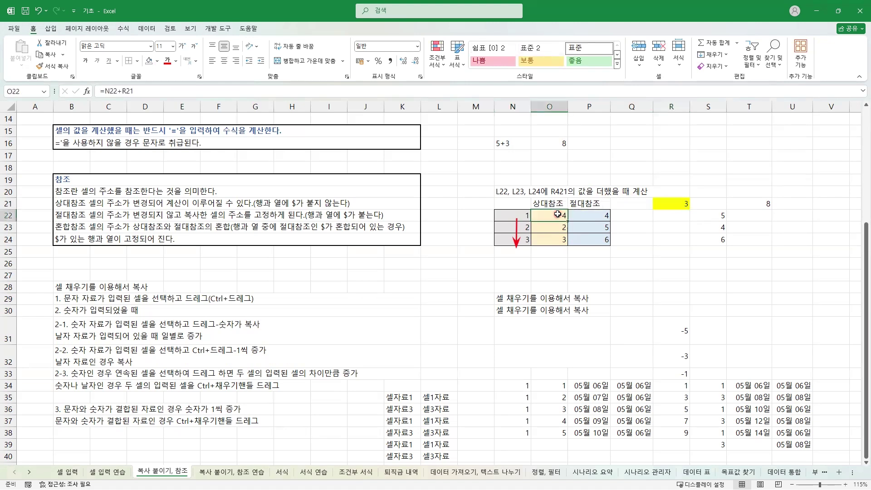
left_click_drag(563, 213, 561, 252)
left_click(673, 204)
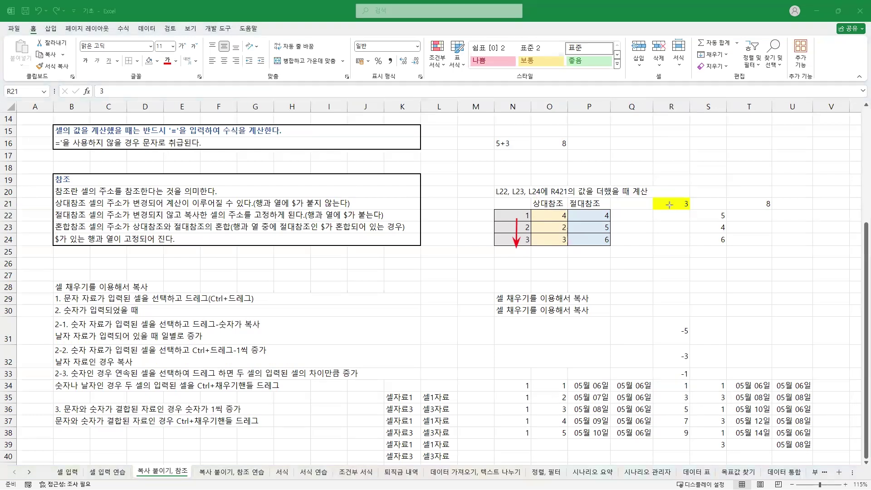
left_click_drag(669, 207, 668, 235)
left_click(676, 206)
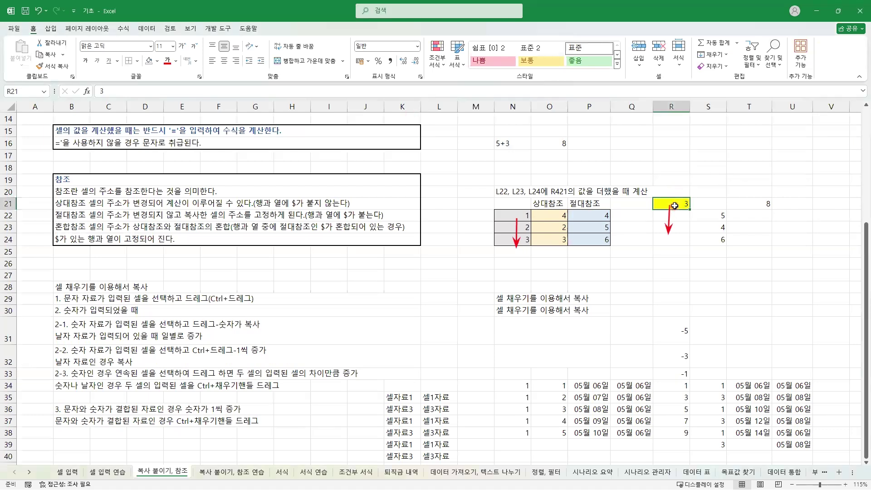
double_click(675, 206)
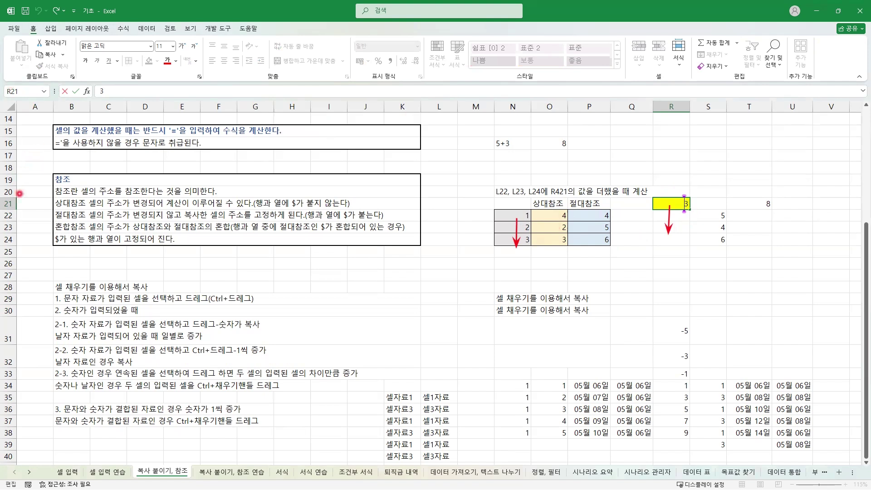
left_click(41, 140)
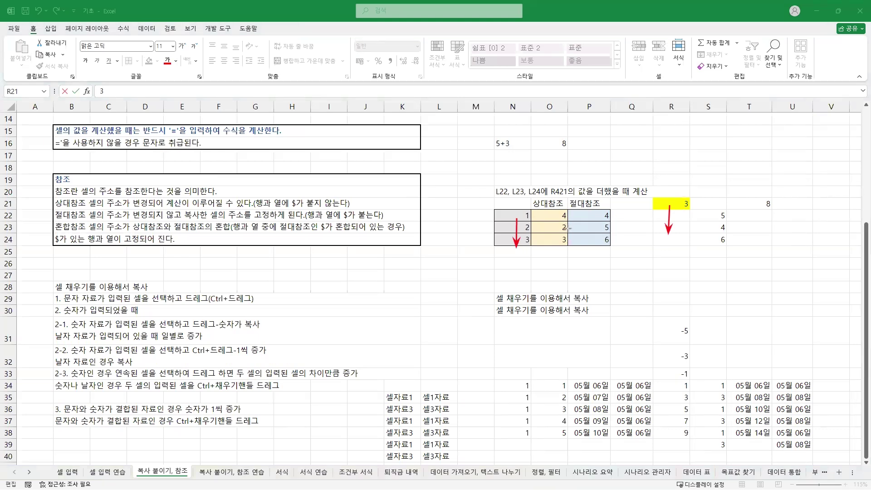
Draw arrow annotations from O23 to R22 and from O24 to R23, and clear all drawn arrows.
left_click_drag(565, 225, 677, 204)
key("ctrl+z")
left_click_drag(563, 229, 665, 216)
left_click_drag(564, 239, 679, 229)
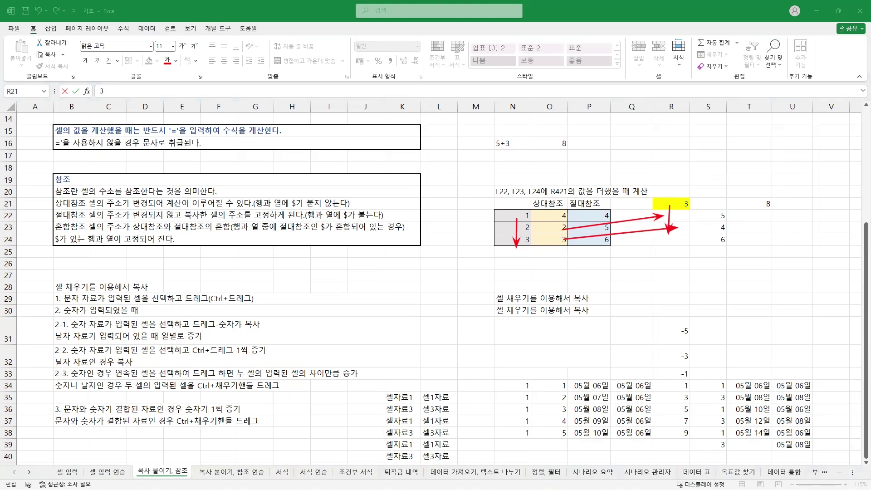
key("e")
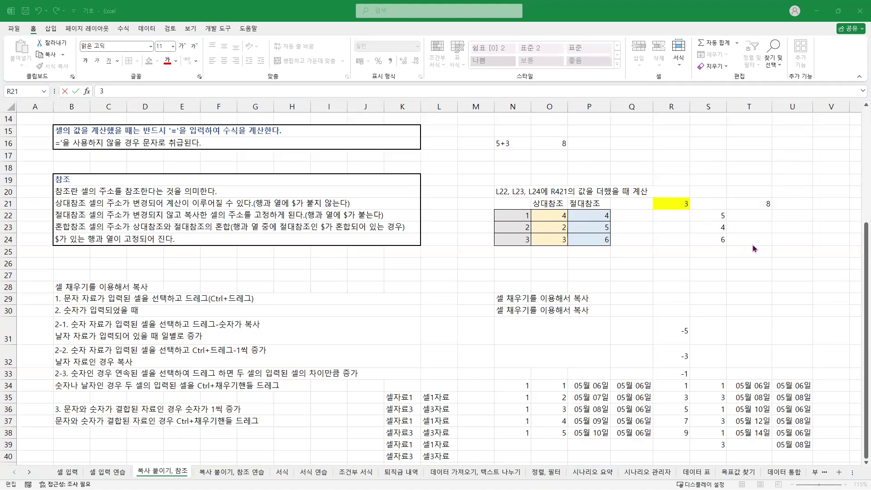
Delete the formulas in P22 through P24 of the absolute reference column.
left_click(606, 215)
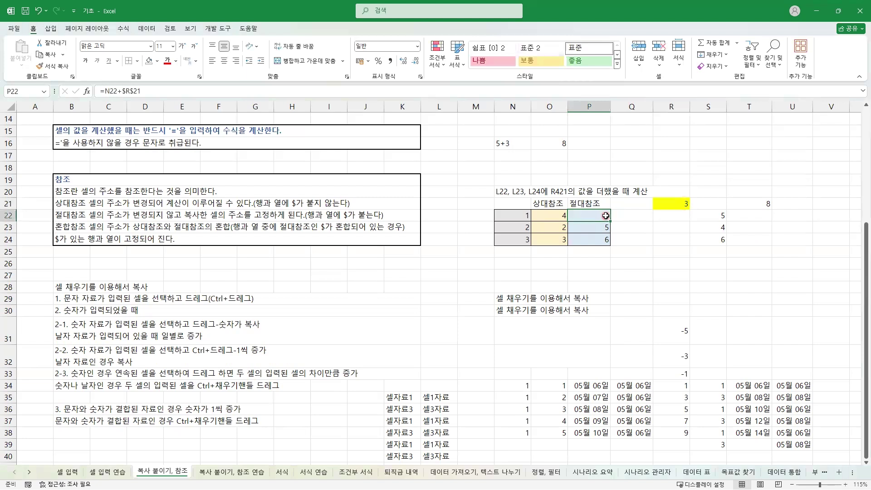
key("Delete")
left_click(628, 229)
left_click_drag(603, 216, 604, 240)
key("Delete")
left_click(649, 251)
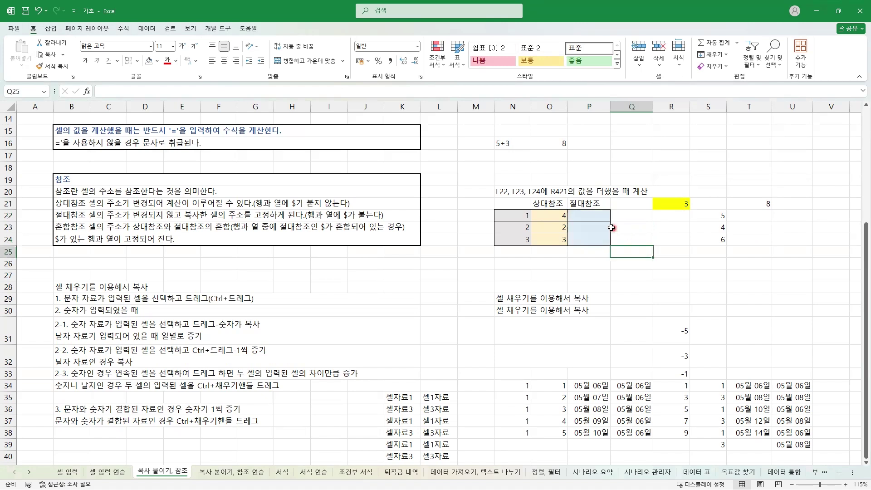
Enter the formula =N22+R21 in cell P22.
left_click(594, 217)
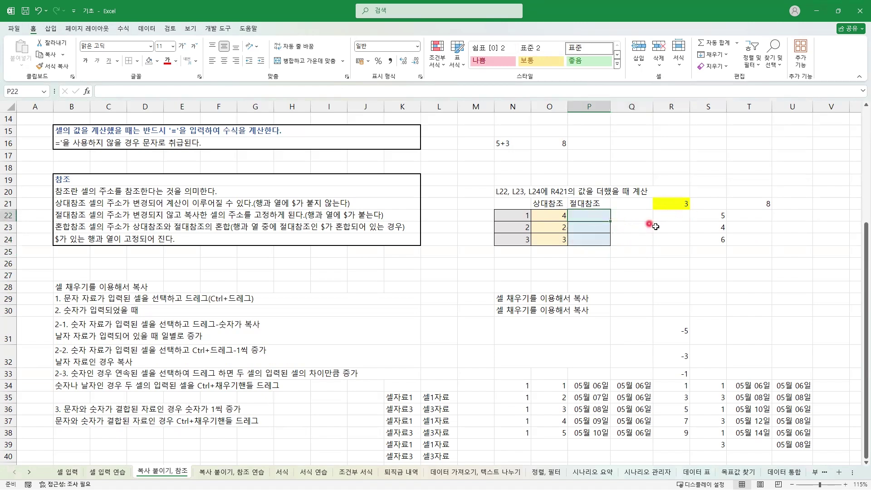
type("=")
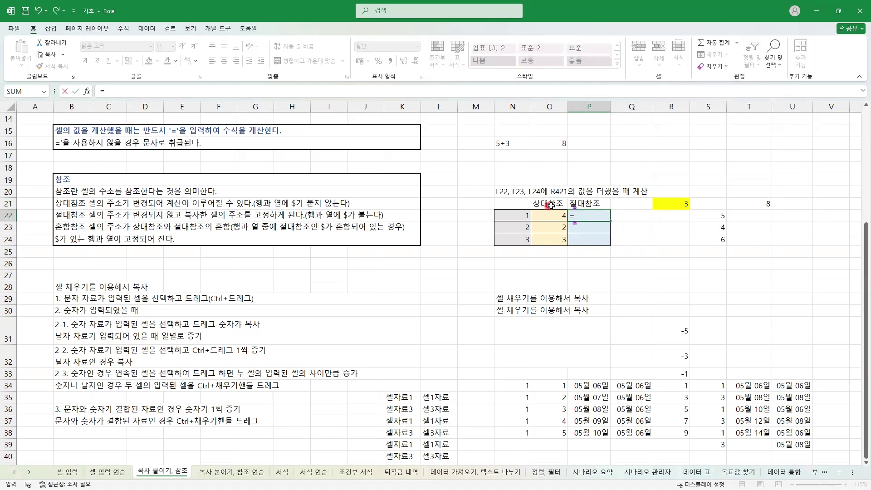
left_click(519, 216)
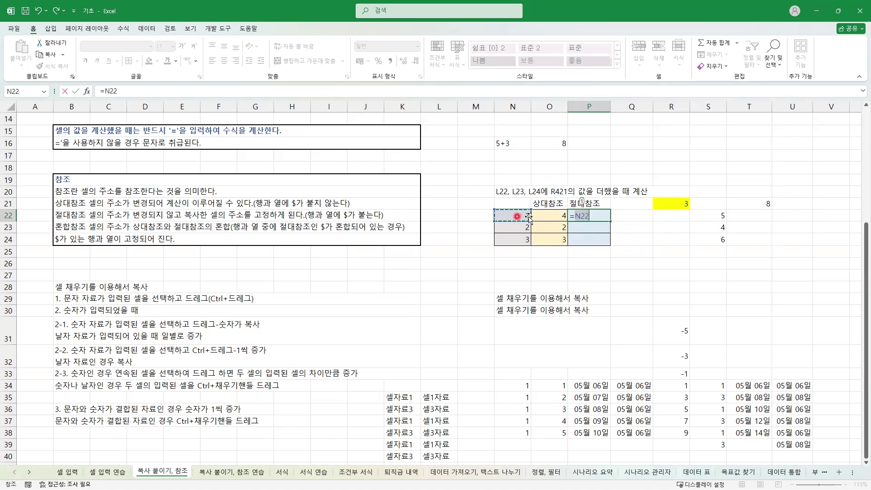
type("+")
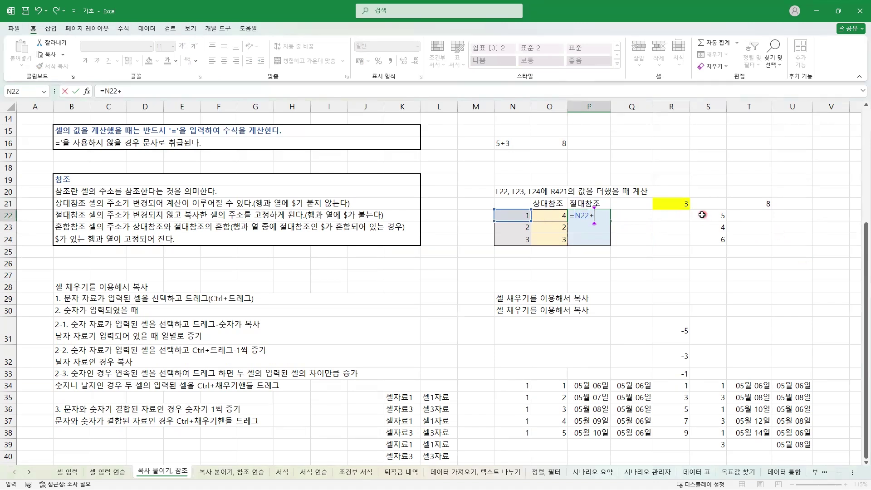
left_click(683, 205)
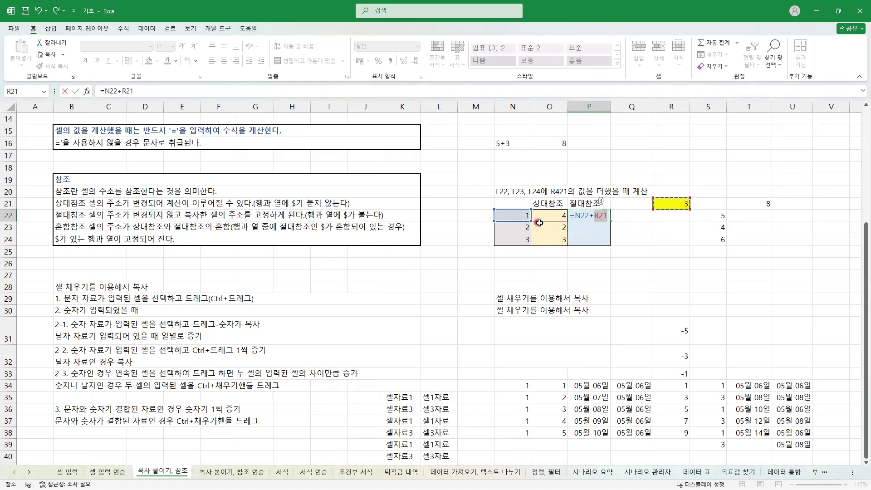
key("Return")
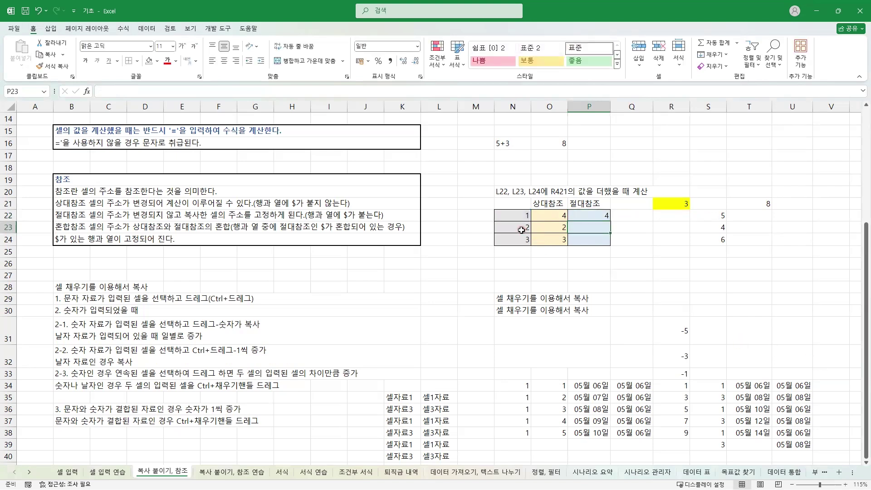
Copy the formula in P22 down through P24 with the fill handle.
left_click(589, 224)
left_click(587, 218)
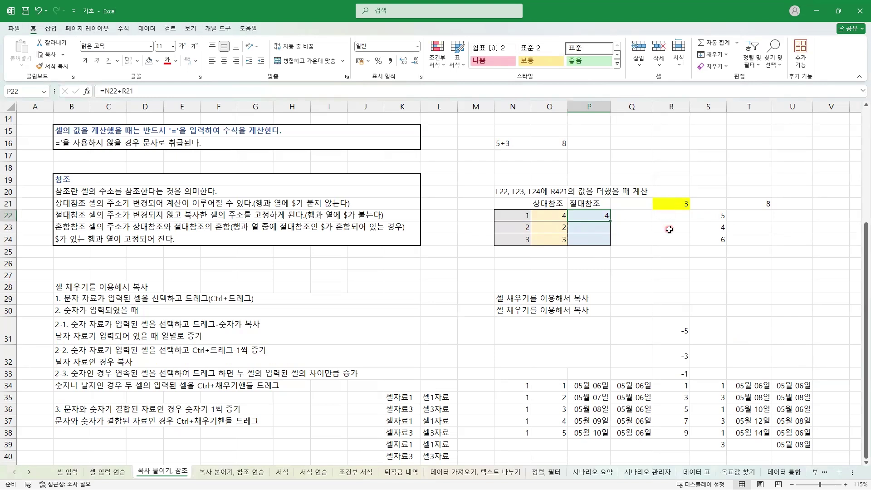
left_click_drag(608, 222, 609, 222)
left_click_drag(612, 222, 612, 245)
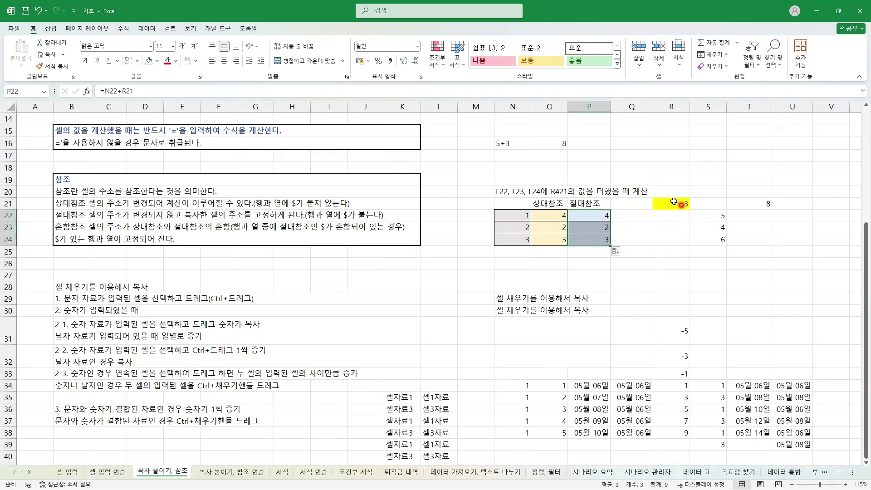
Correct the formulas in P23 and P24 so that each adds R21, giving =N23+R21 and =N24+R21.
left_click(604, 229)
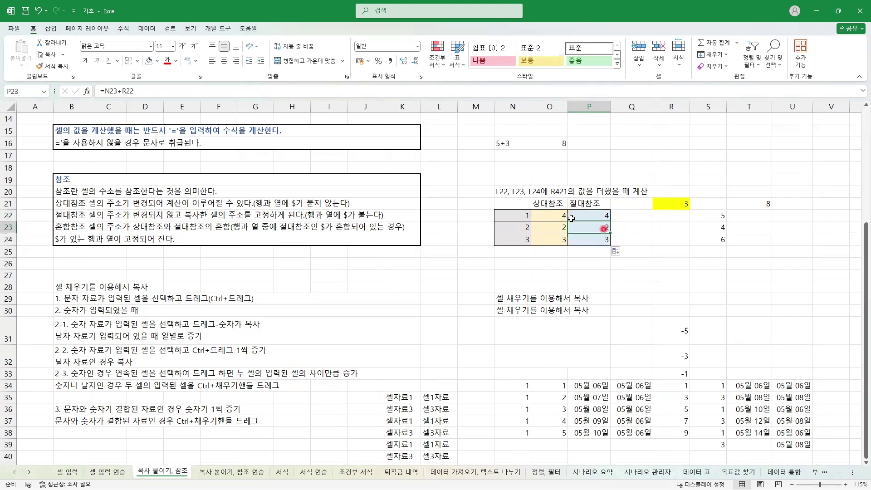
double_click(595, 226)
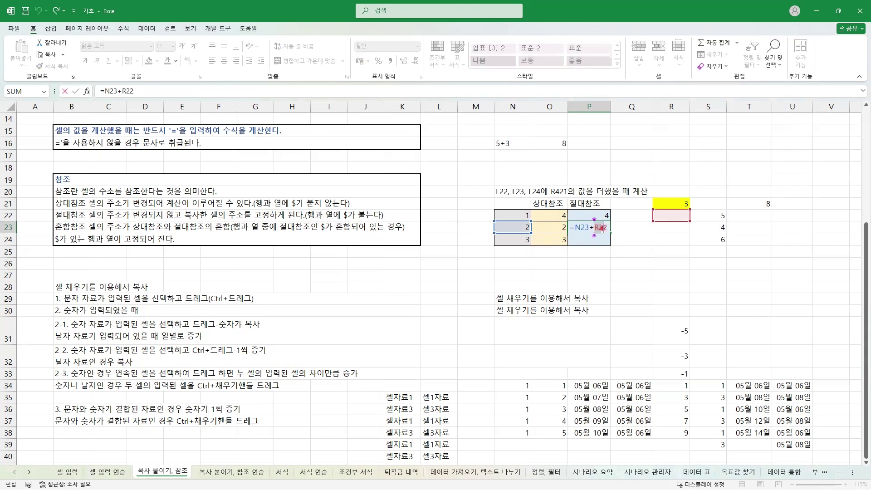
left_click(671, 203)
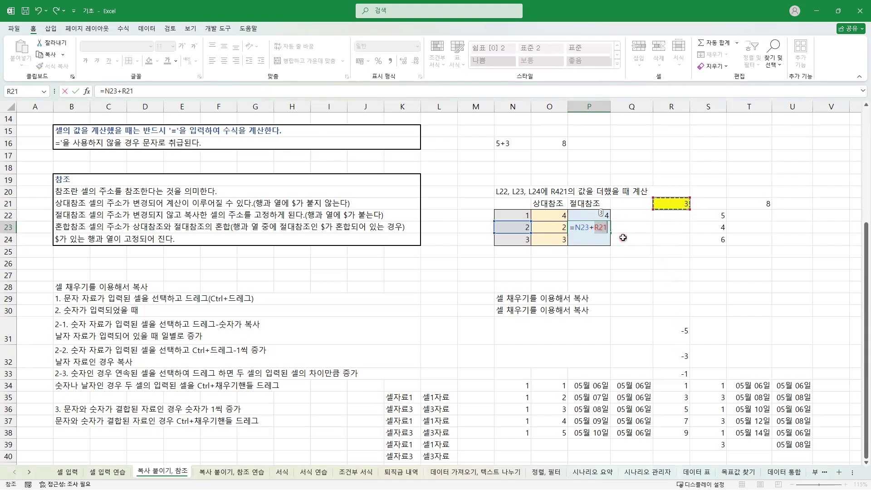
key("Return")
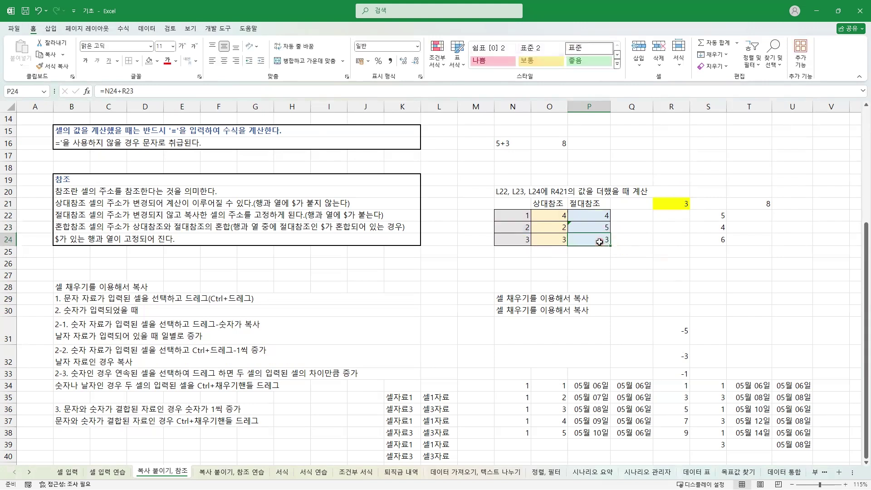
double_click(598, 240)
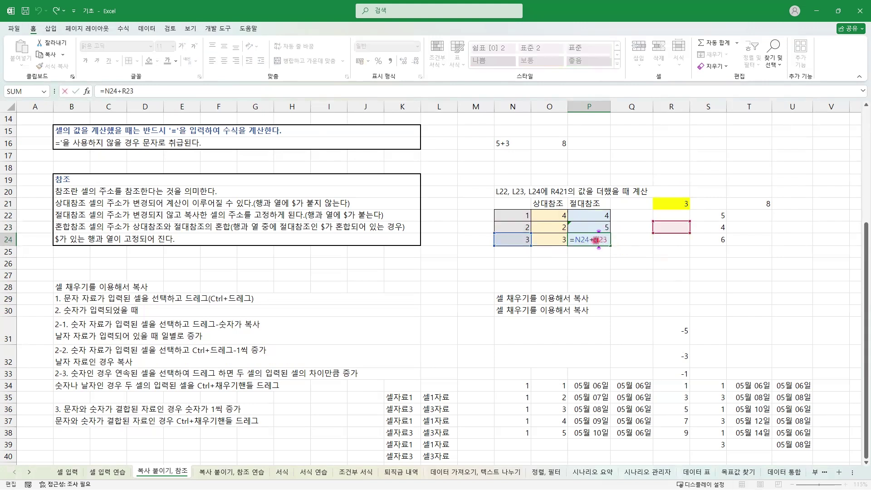
left_click_drag(596, 240, 615, 241)
left_click(674, 203)
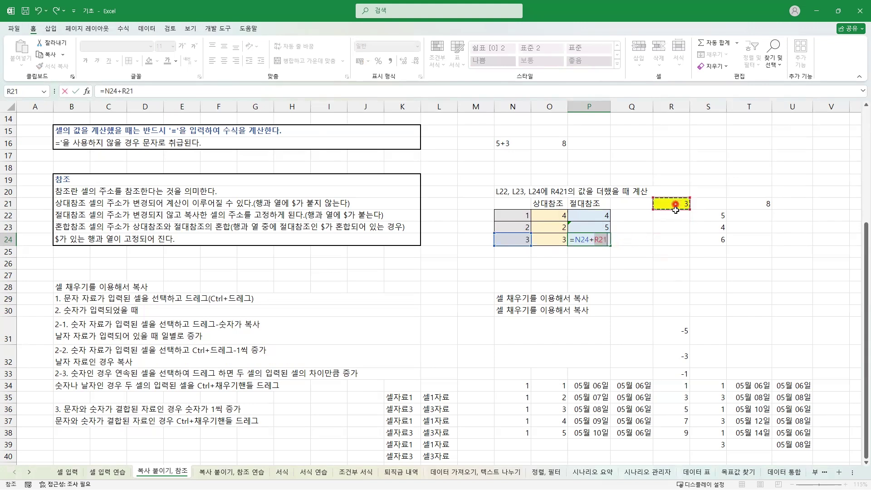
key("Return")
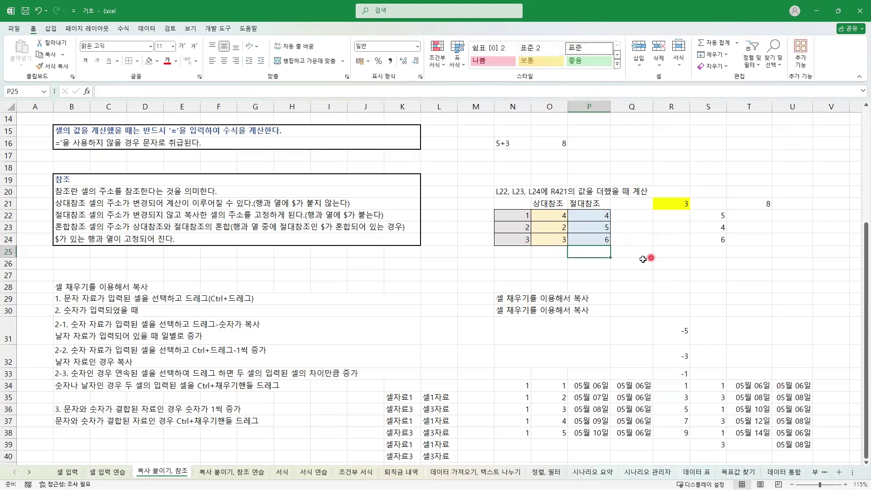
Try filling the =N22+R21 formula from P22 down over P23 and P24 again, and undo the fill.
left_click(607, 218)
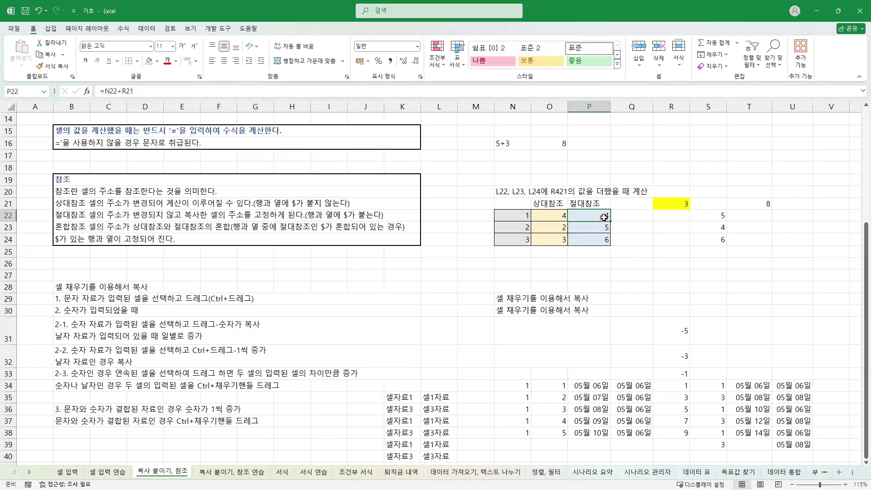
left_click_drag(611, 221, 606, 245)
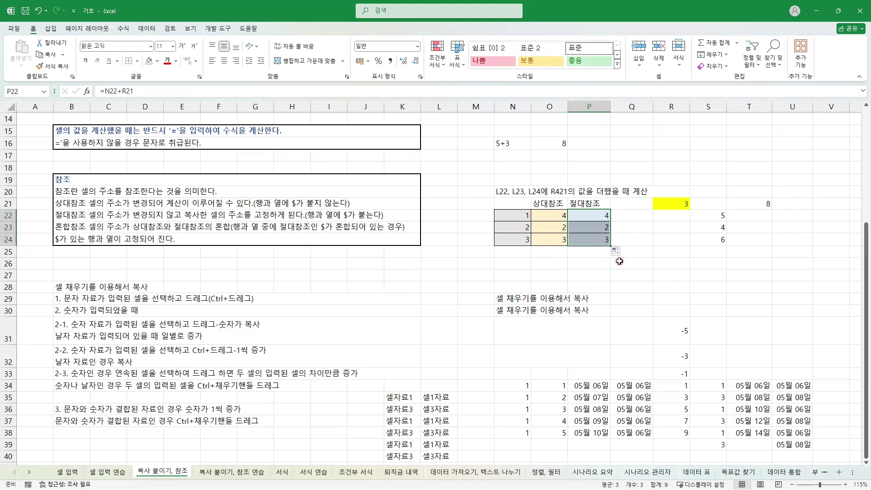
left_click(684, 207)
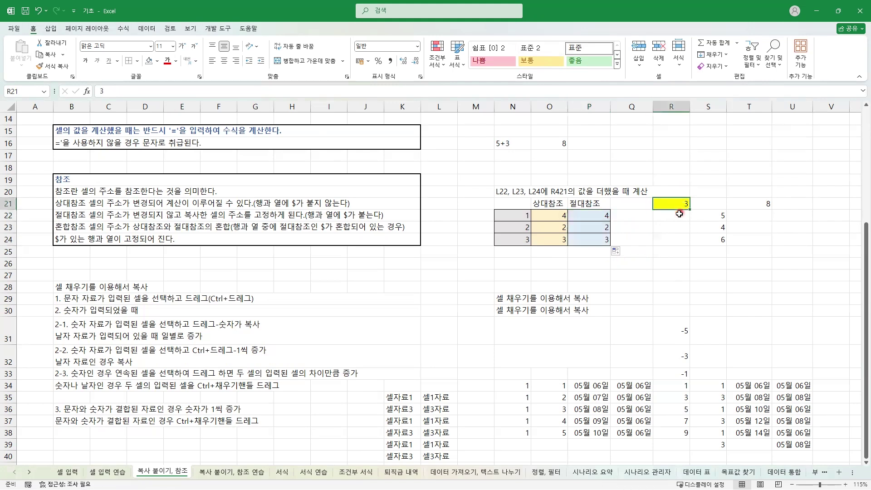
left_click(675, 229)
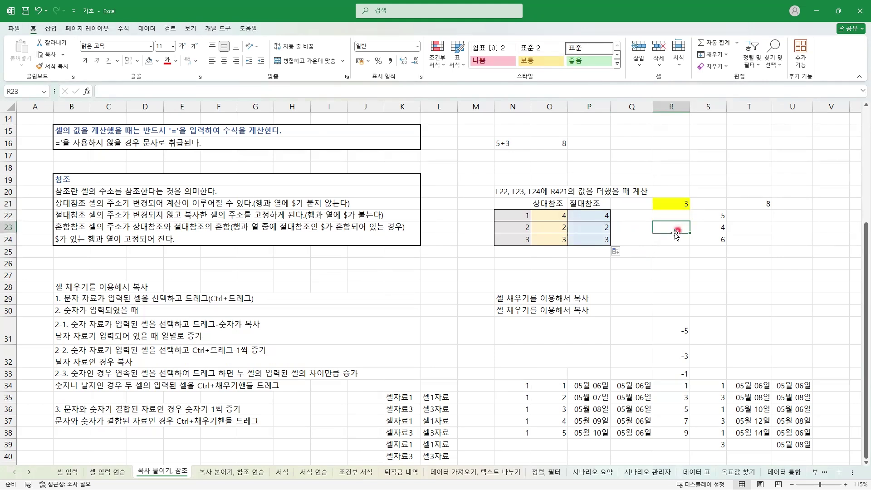
key("ctrl+z")
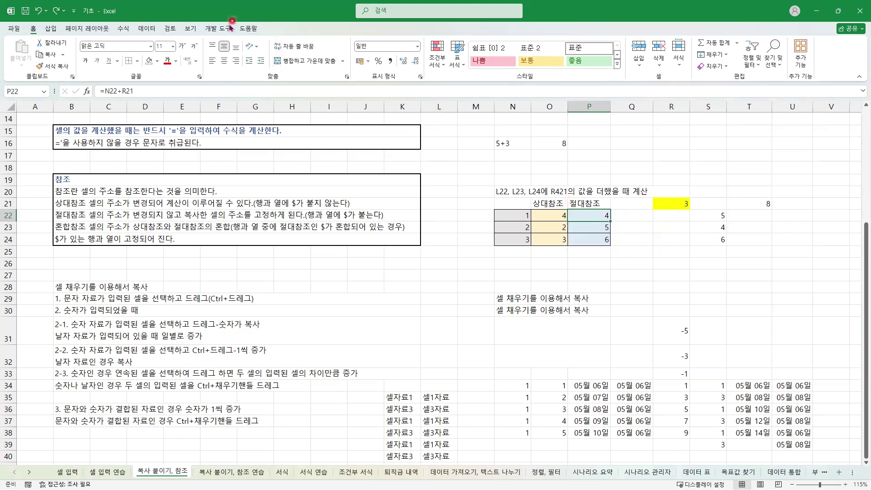
Display the sheet's formulas instead of their results to examine the relative and absolute reference columns.
left_click(124, 29)
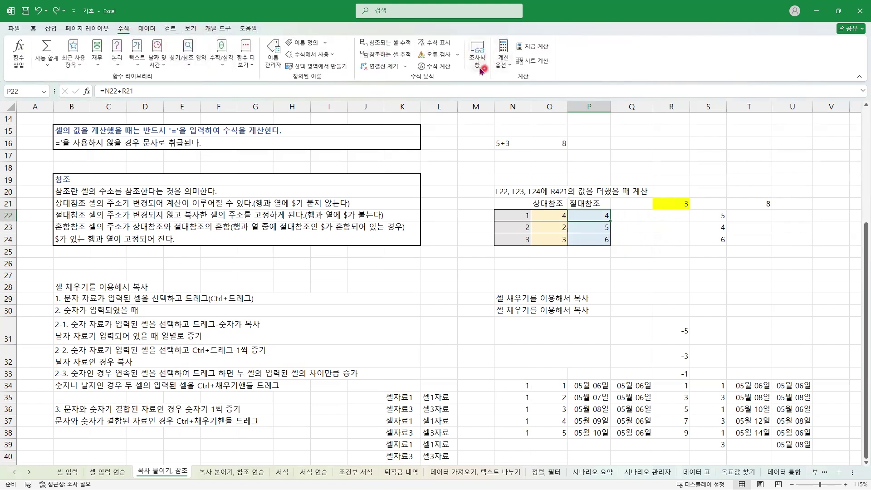
left_click(441, 44)
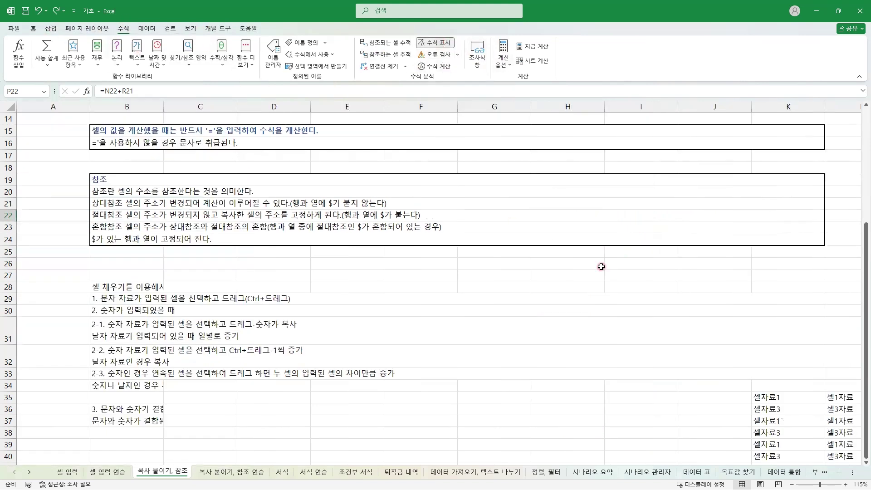
scroll(599, 268, "down", 2)
scroll(574, 240, "up", 4)
scroll(574, 239, "up", 3)
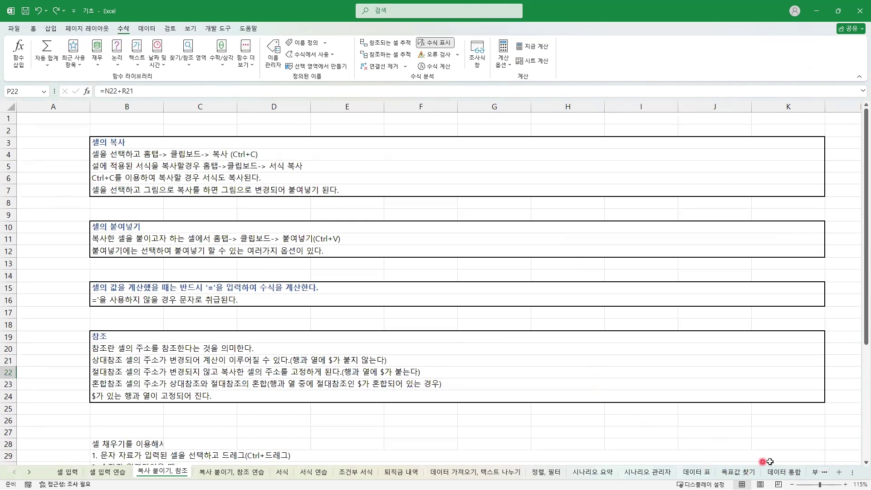
left_click_drag(813, 472, 740, 473)
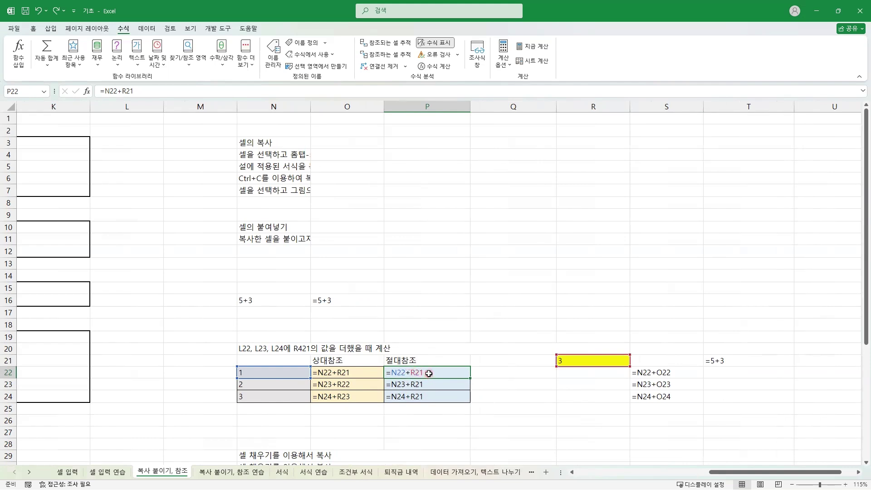
With formulas displayed, fill P22 down through P24 to compare the shifted references, and undo that fill.
left_click(414, 391)
left_click(417, 382)
left_click_drag(418, 373, 470, 401)
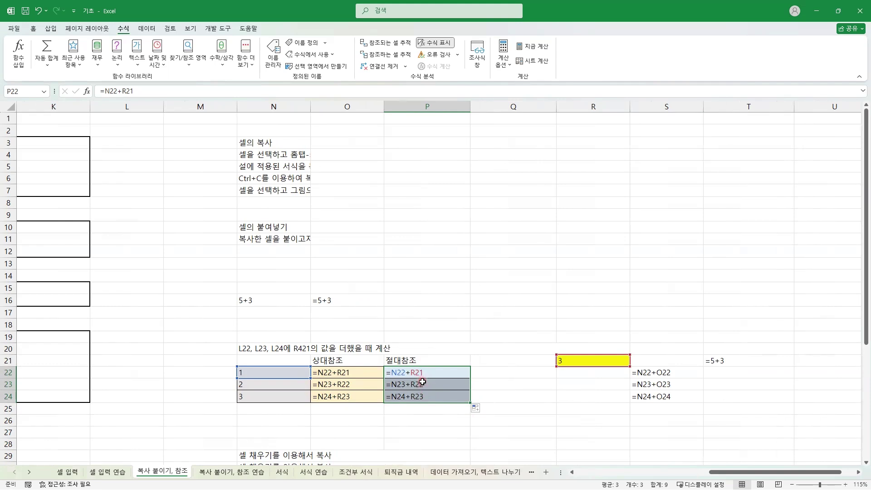
key("ctrl+z")
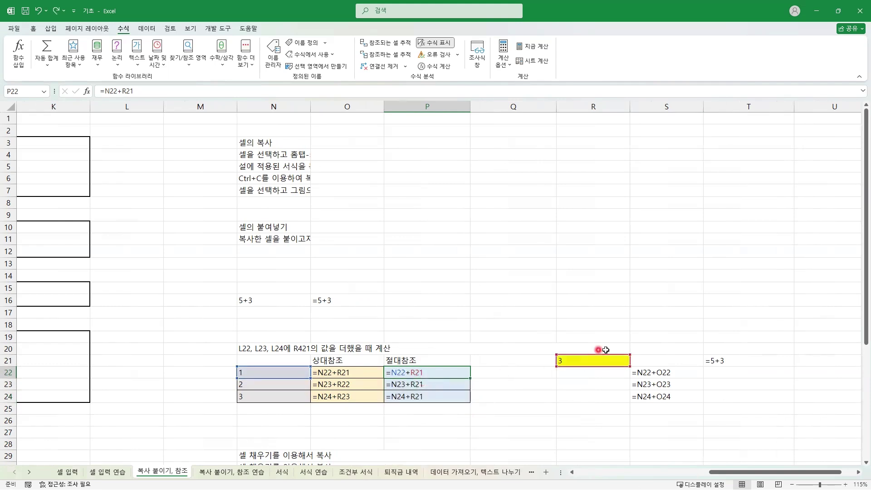
Make the R21 reference in P22 absolute so the formula reads =N22+$R$21, using the screen magnifier for a closer view.
double_click(422, 373)
left_click_drag(428, 373, 411, 373)
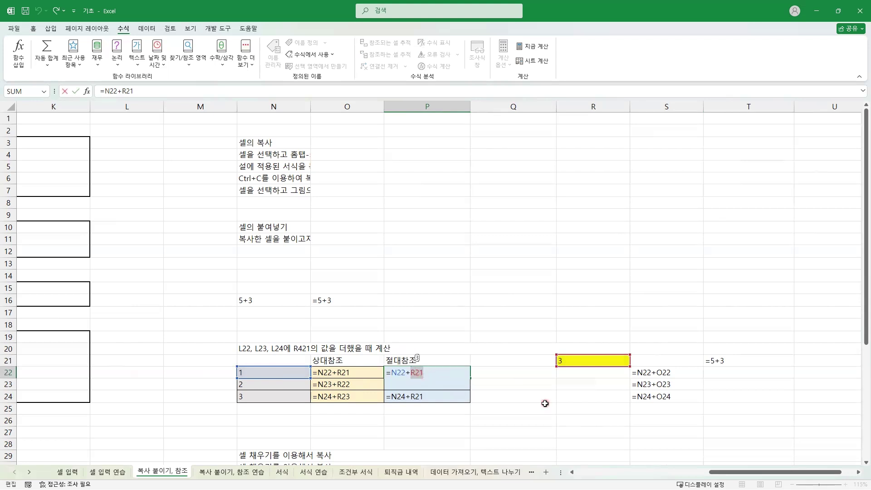
key("super+plus")
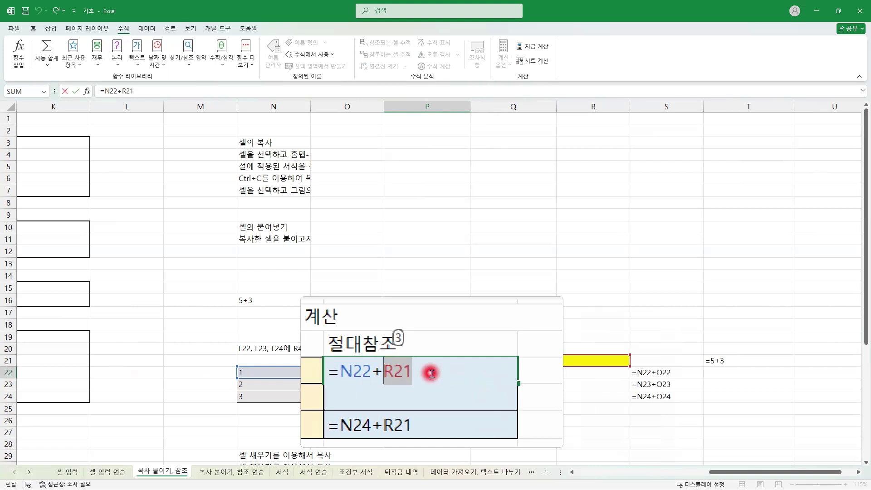
key("F4")
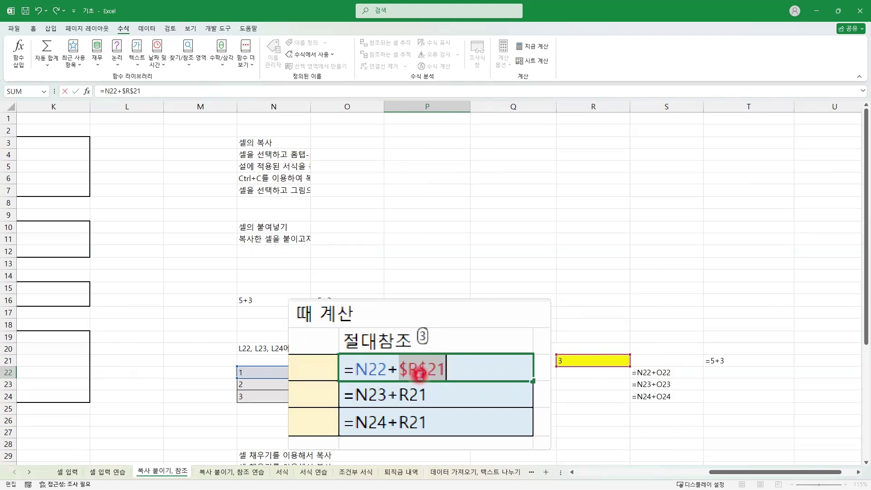
key("Return")
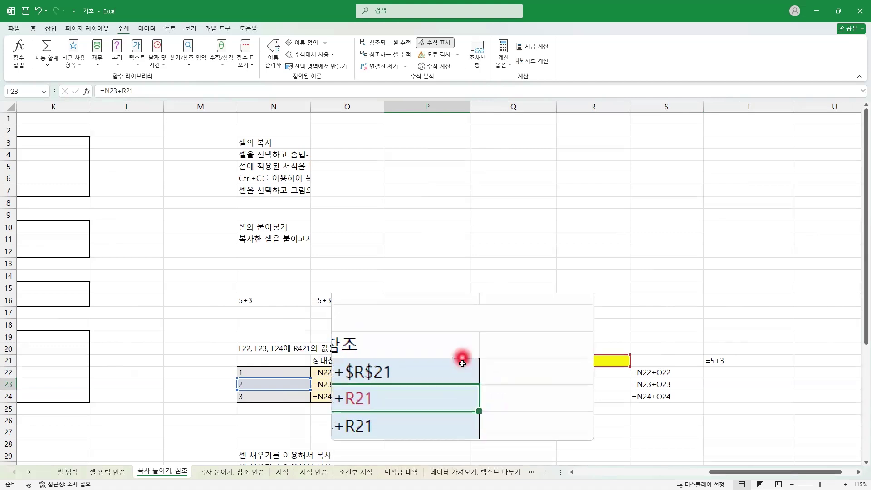
Copy the absolute-reference formula from P22 down through P24 and close the screen magnifier.
left_click(461, 370)
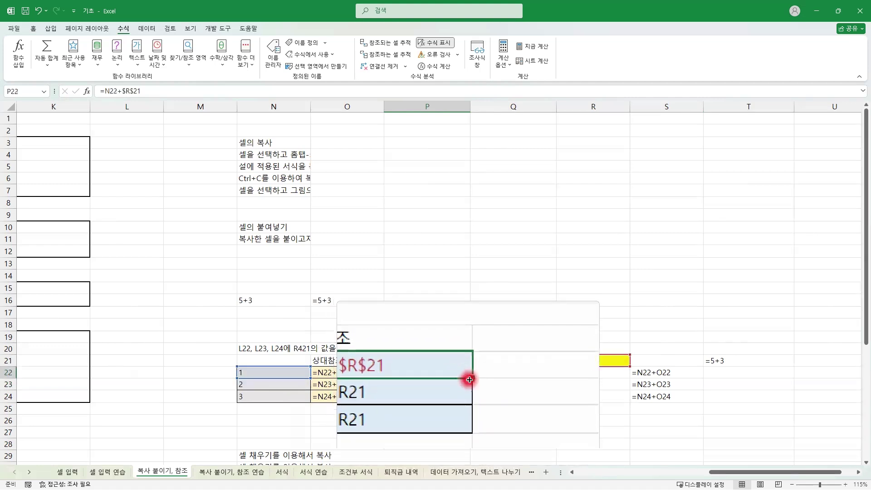
left_click_drag(470, 377, 468, 399)
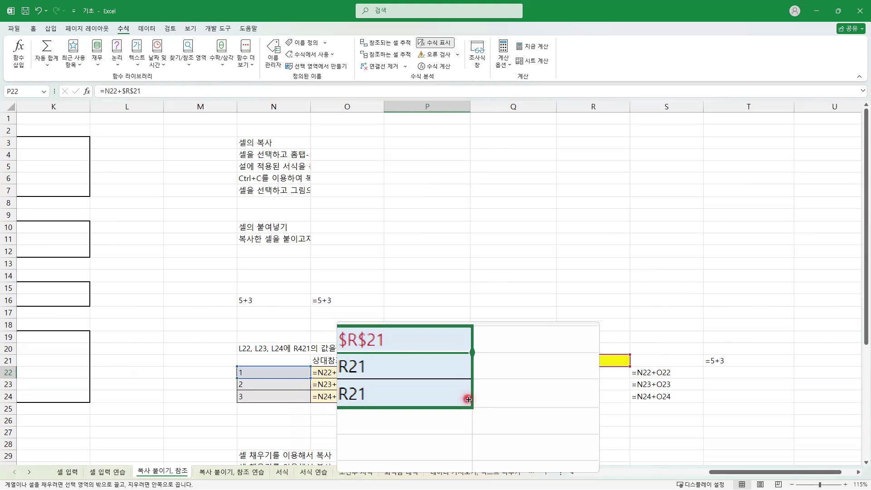
left_click_drag(468, 399, 468, 401)
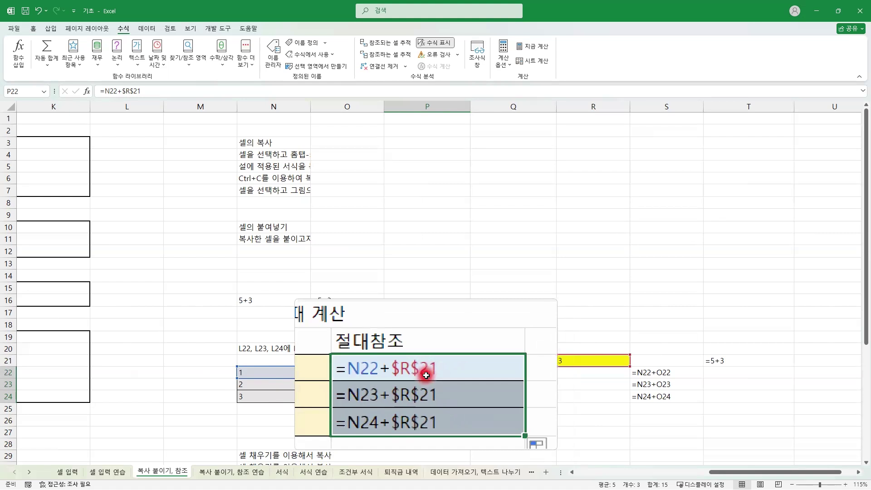
key("super+Escape")
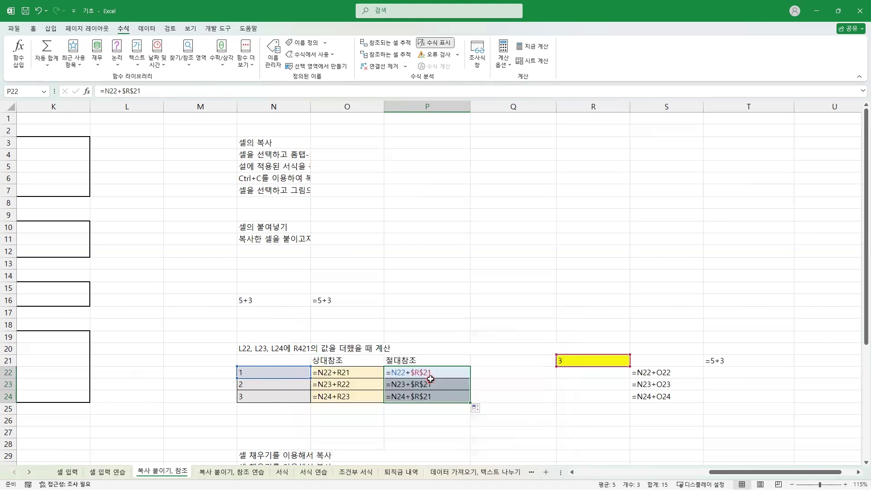
Switch the sheet back to showing calculated results instead of formulas.
left_click(433, 45)
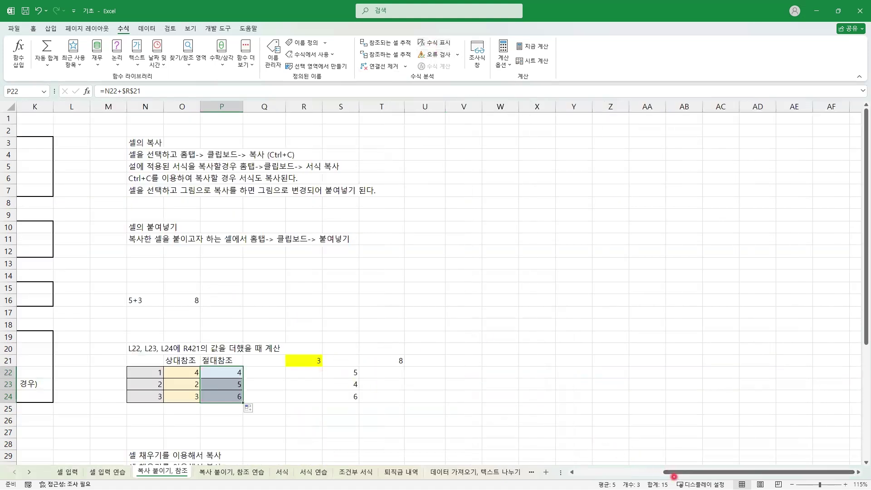
left_click_drag(672, 474, 594, 484)
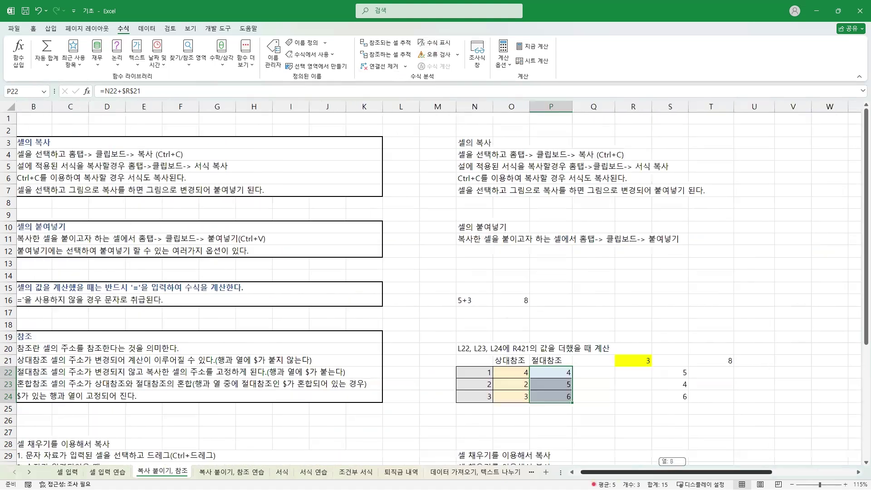
scroll(175, 303, "down", 4)
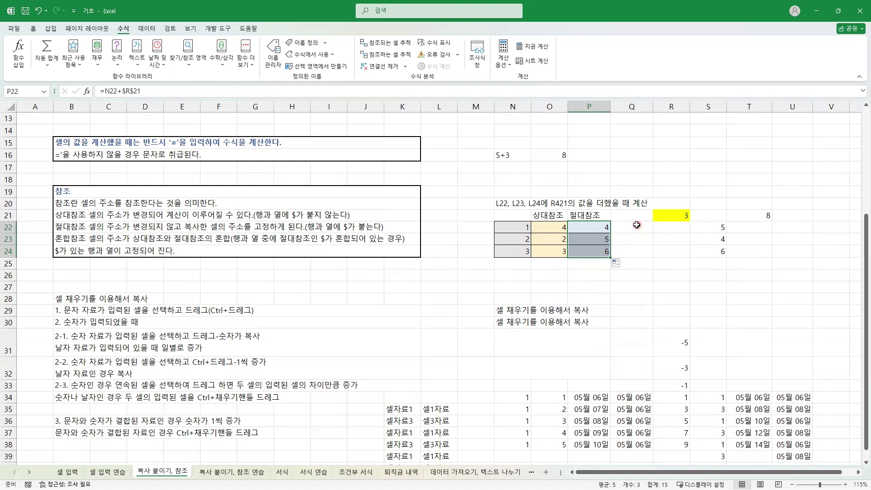
Clear the old values in S21:T24, and enter 4 in S21 and 5 in T21.
left_click_drag(713, 217, 746, 248)
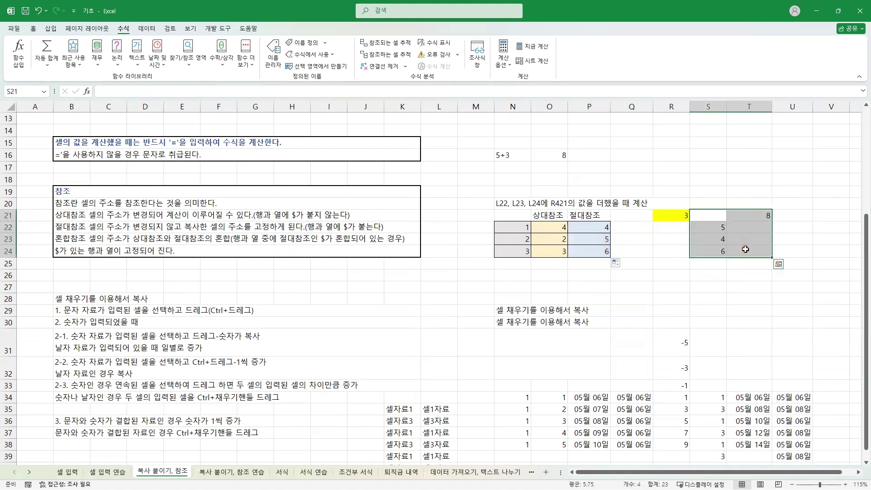
key("ctrl+z")
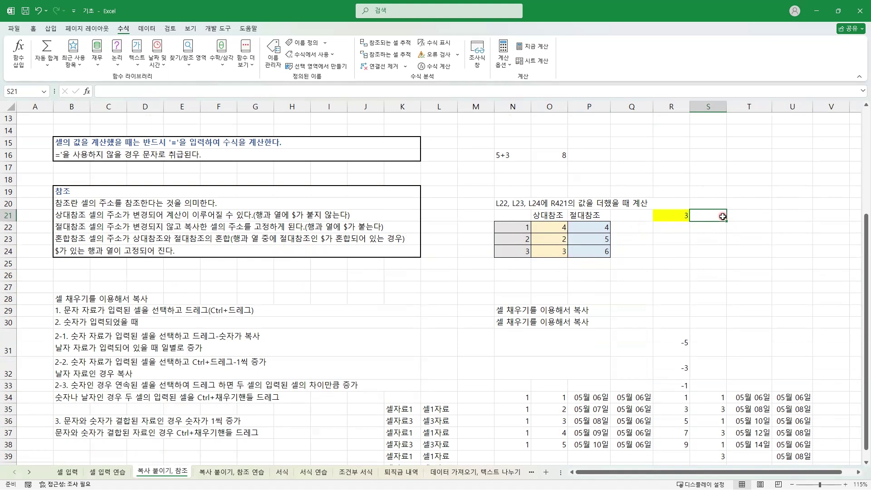
type("4")
left_click(758, 218)
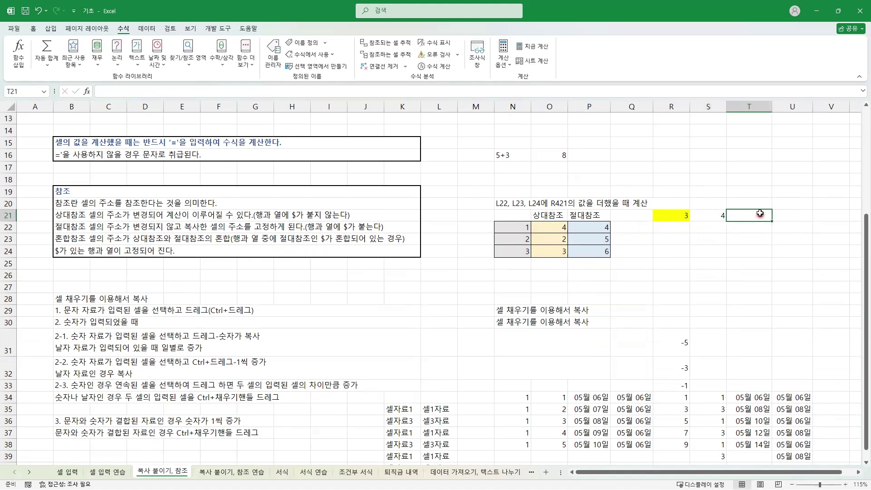
type("5")
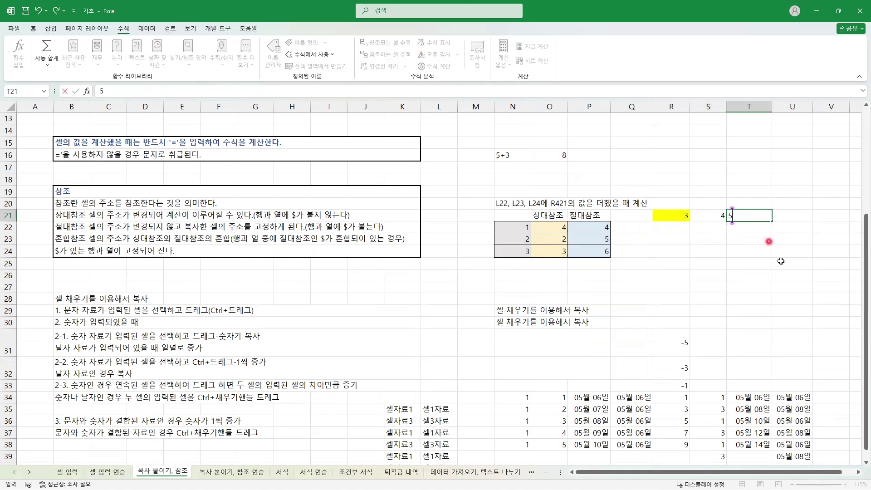
key("Return")
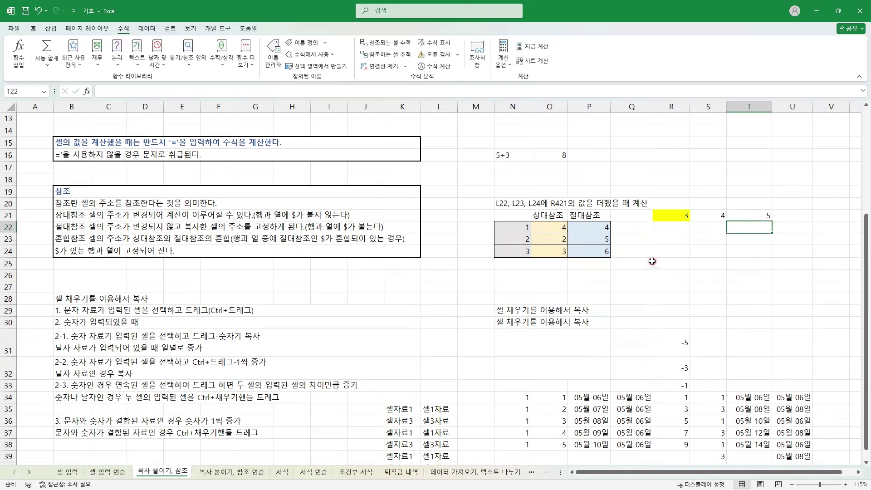
Change the formula in P22 to the mixed reference =N22+R$21 and fill it across through R22.
left_click(602, 229)
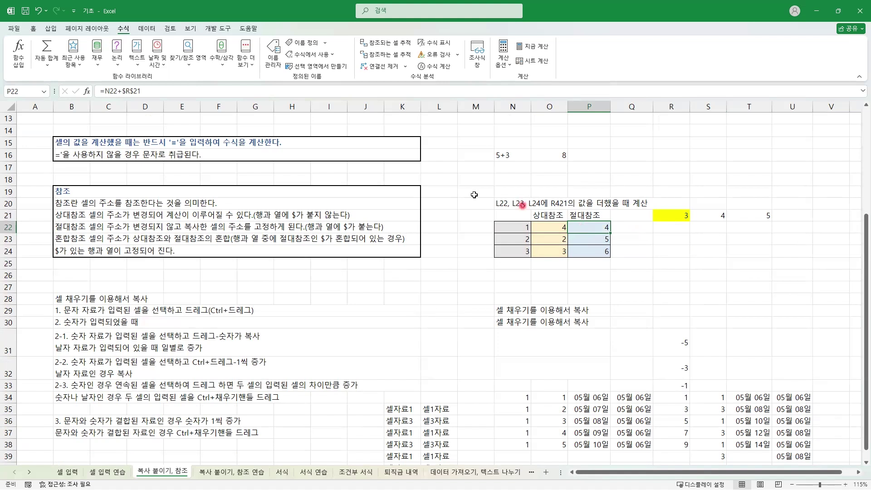
double_click(594, 226)
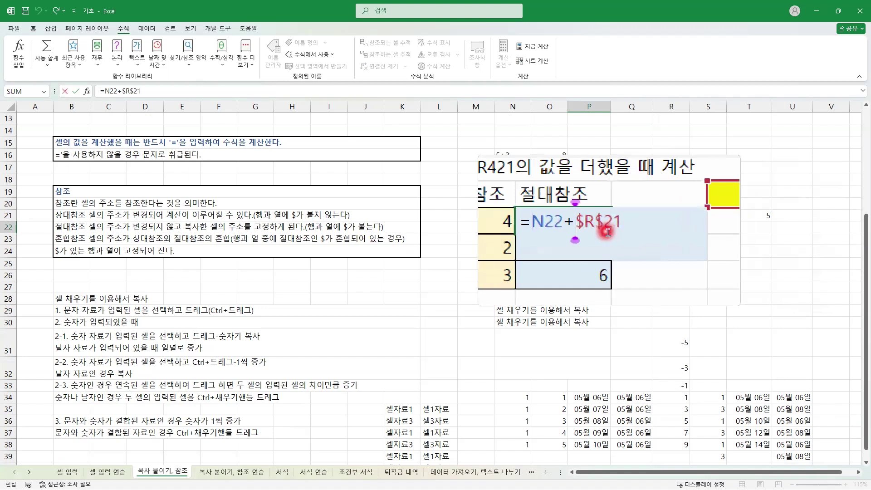
key("Delete")
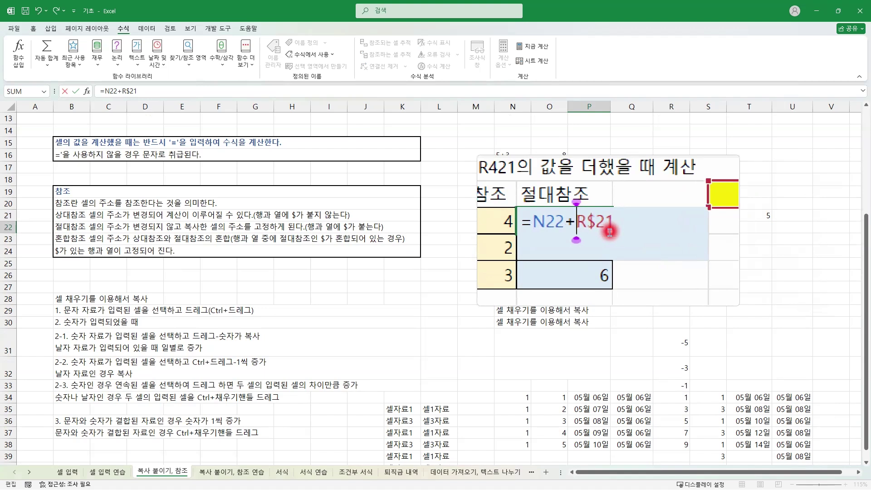
key("Return")
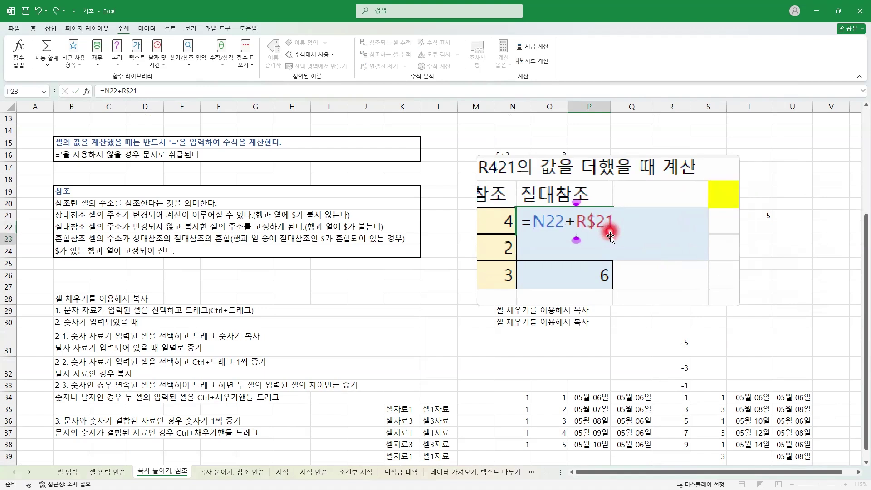
key("Up")
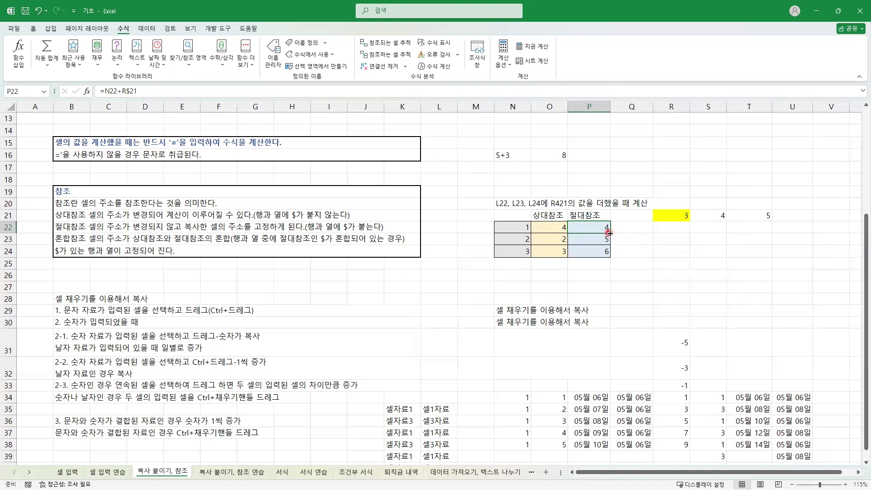
left_click_drag(609, 232, 676, 232)
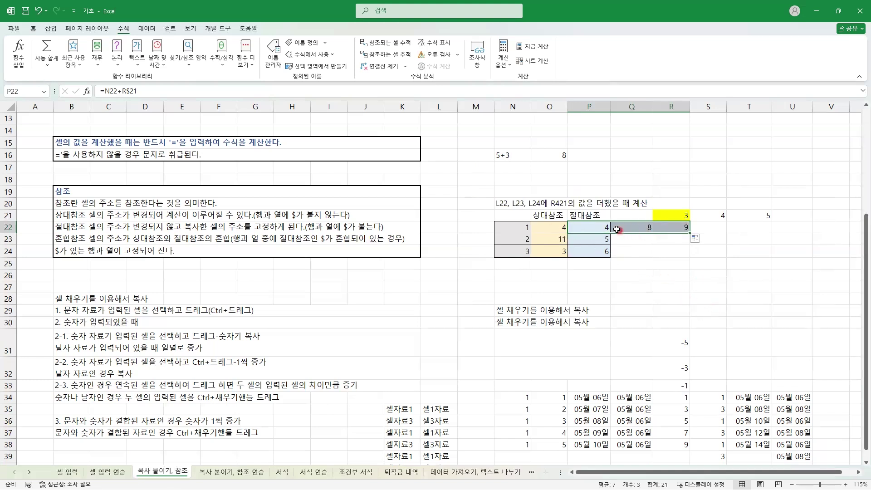
Examine how the P22 formula combines N22 with R21, and compare the neighbouring source cells S21 and T21.
left_click(517, 227)
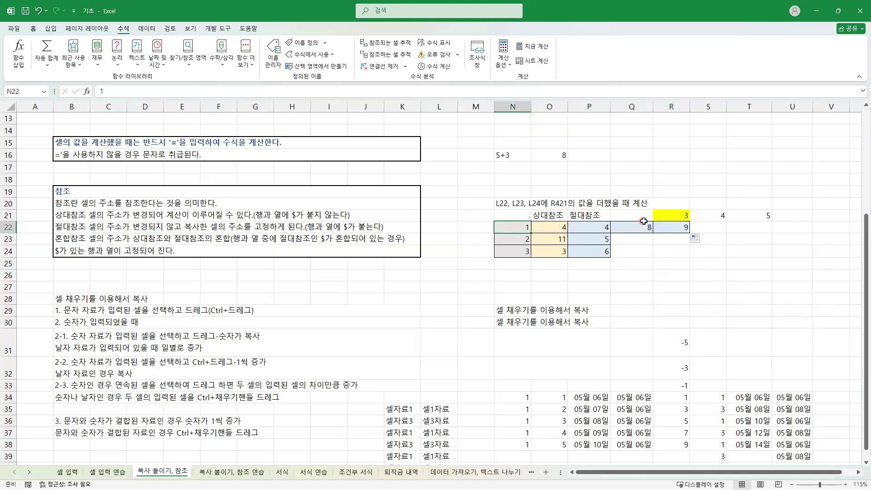
left_click(669, 215)
left_click(598, 230)
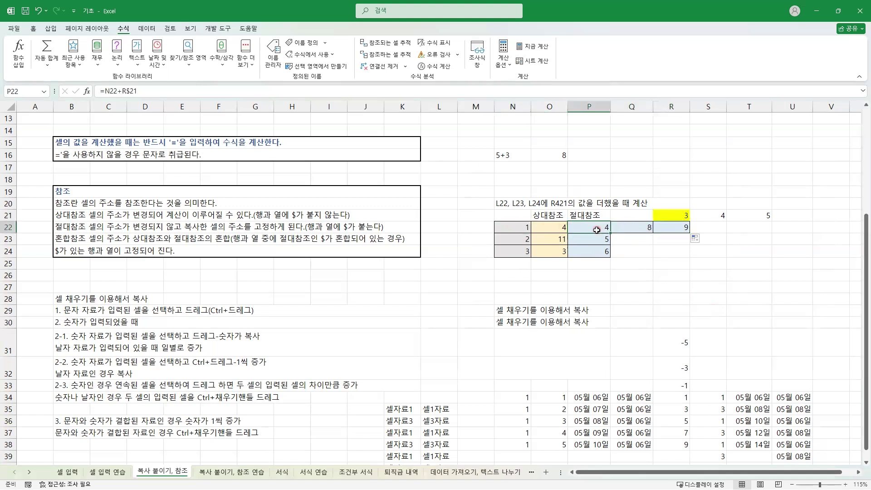
left_click(522, 229)
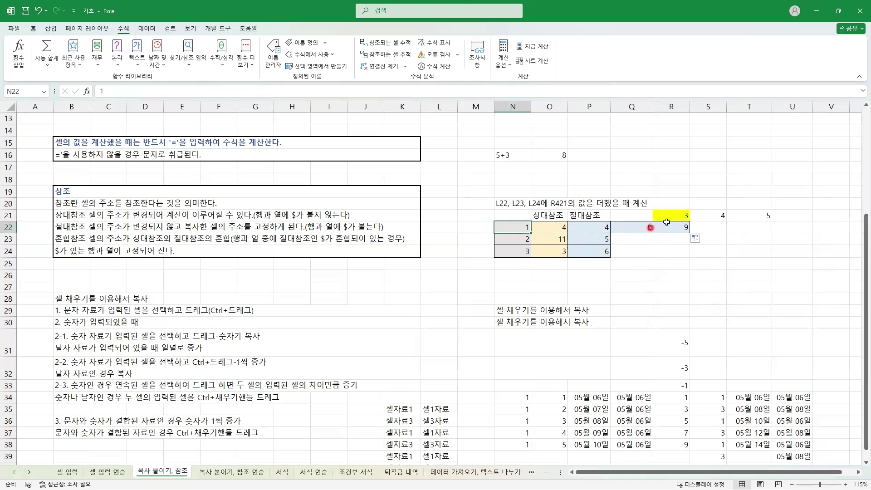
left_click(723, 215)
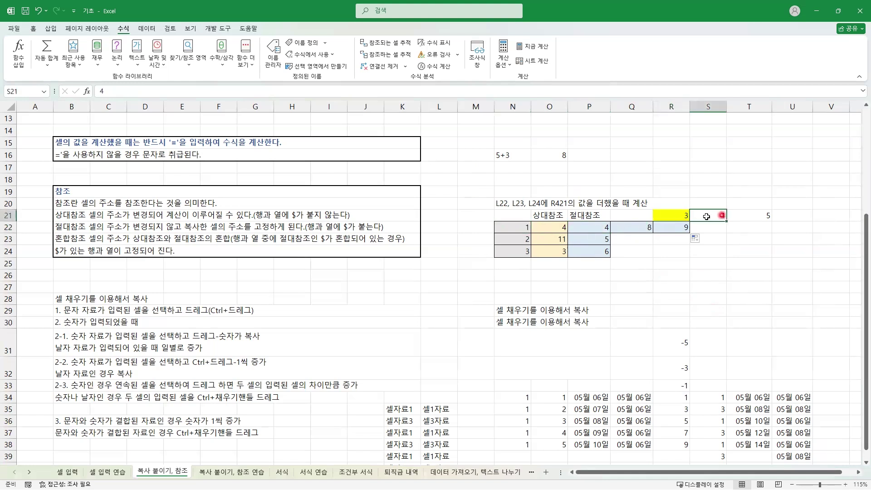
left_click(524, 230)
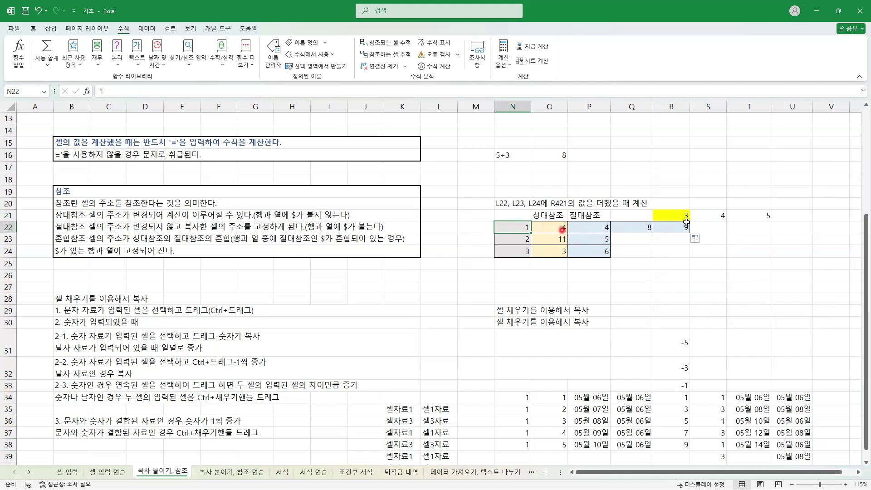
left_click(771, 214)
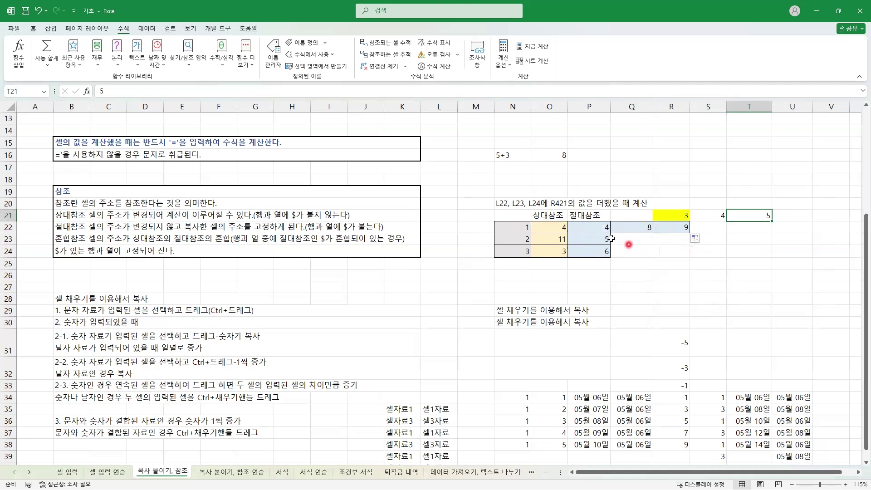
left_click(598, 227)
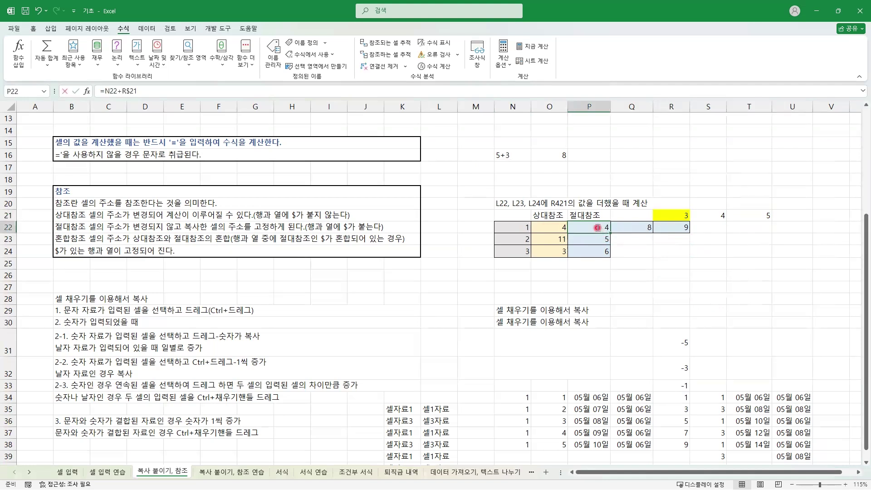
double_click(598, 227)
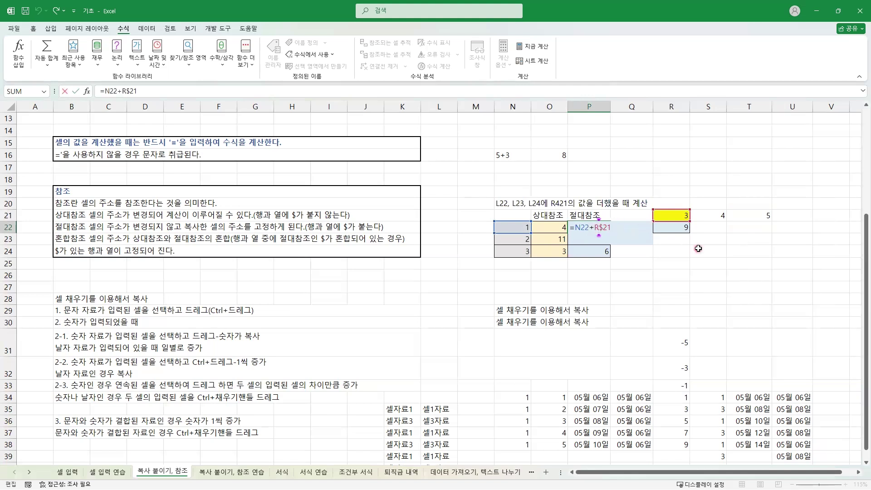
key("ctrl+Return")
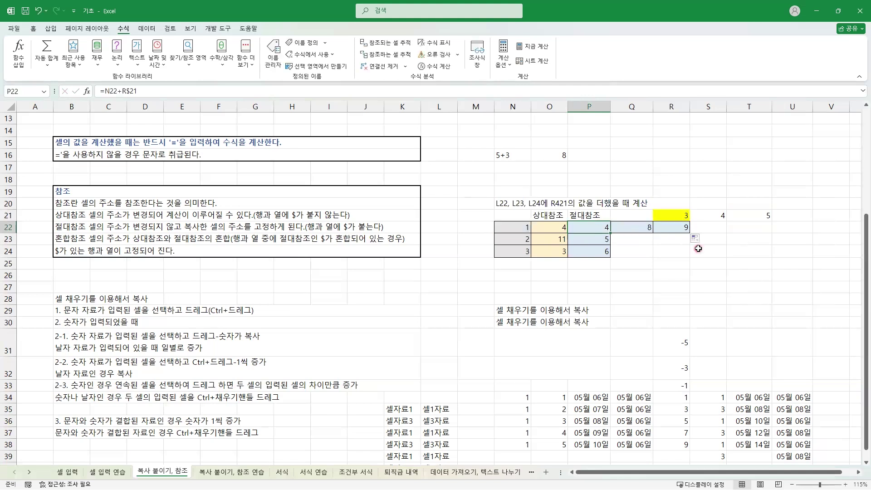
Display the sheet's formulas and compare the references in P22:R22 with the source cell N22.
left_click(435, 44)
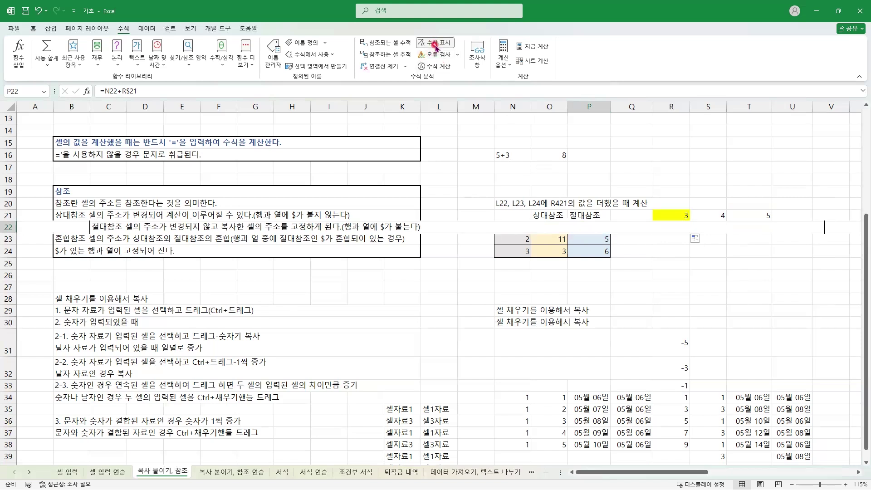
left_click(721, 472)
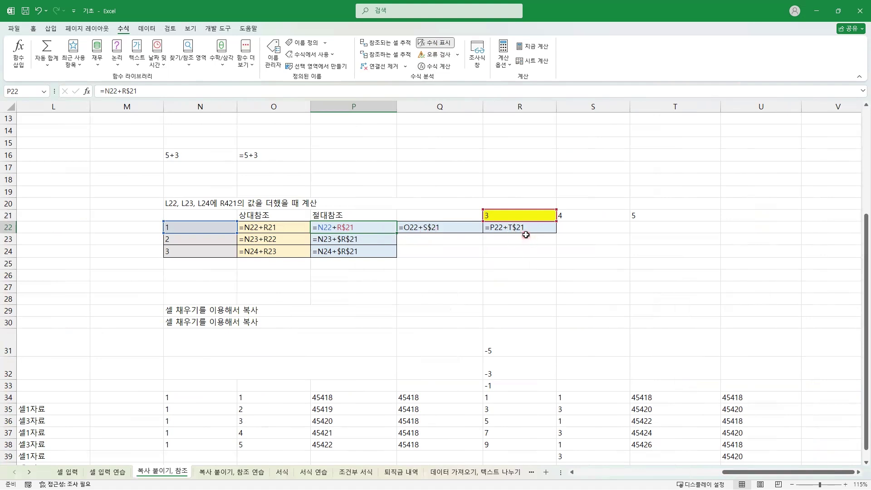
left_click(167, 228)
left_click(199, 228)
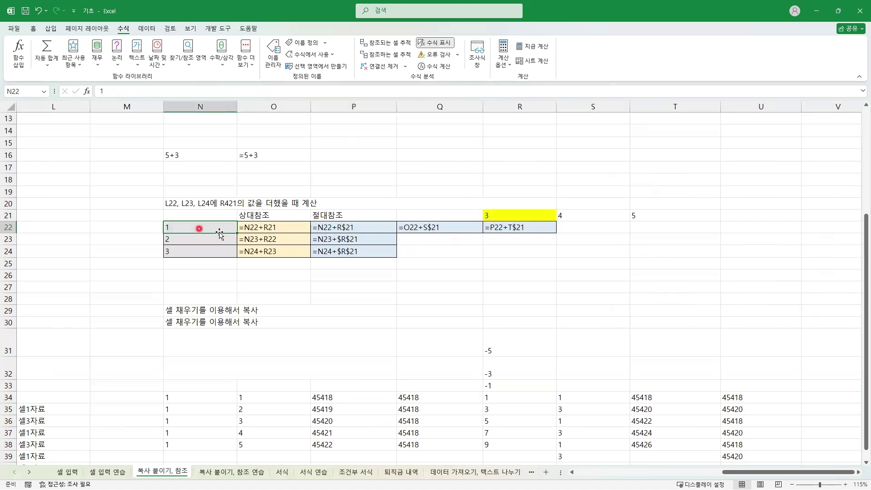
left_click(267, 228)
double_click(347, 234)
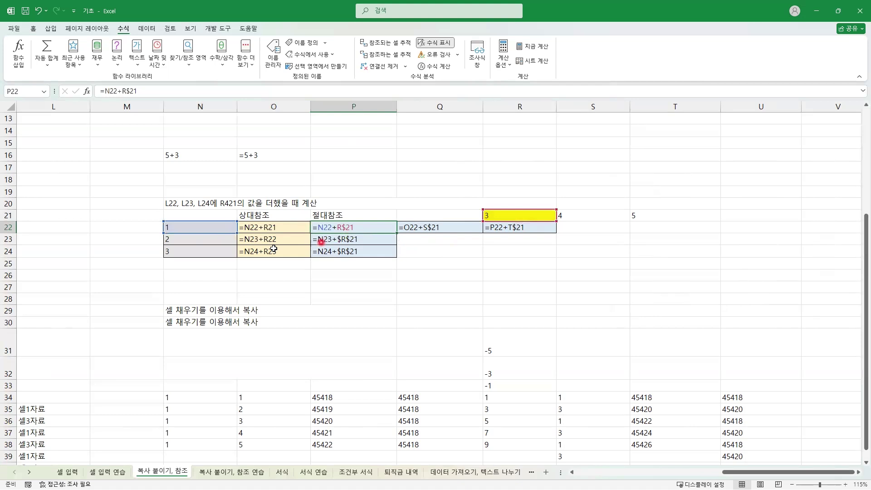
left_click(175, 228)
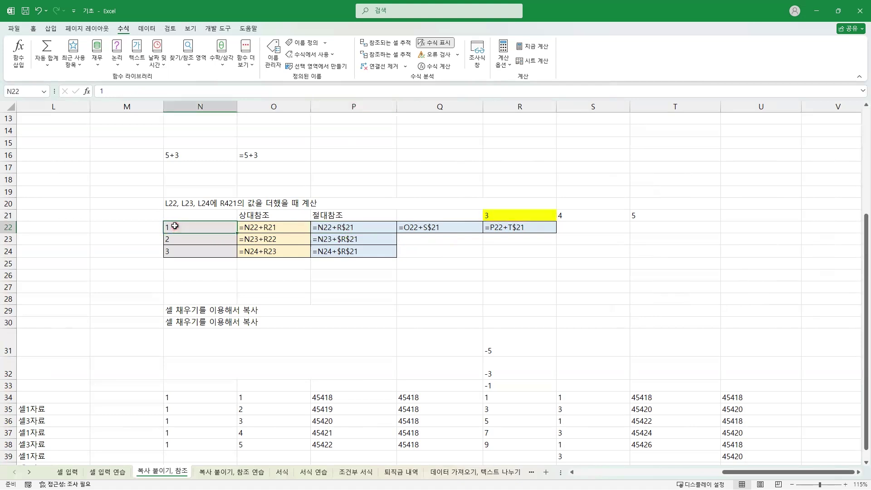
double_click(319, 226)
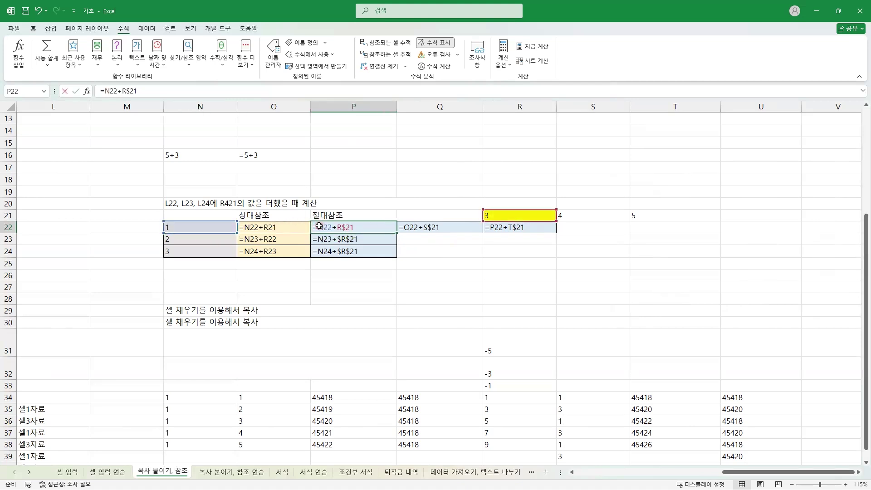
left_click_drag(318, 227, 330, 227)
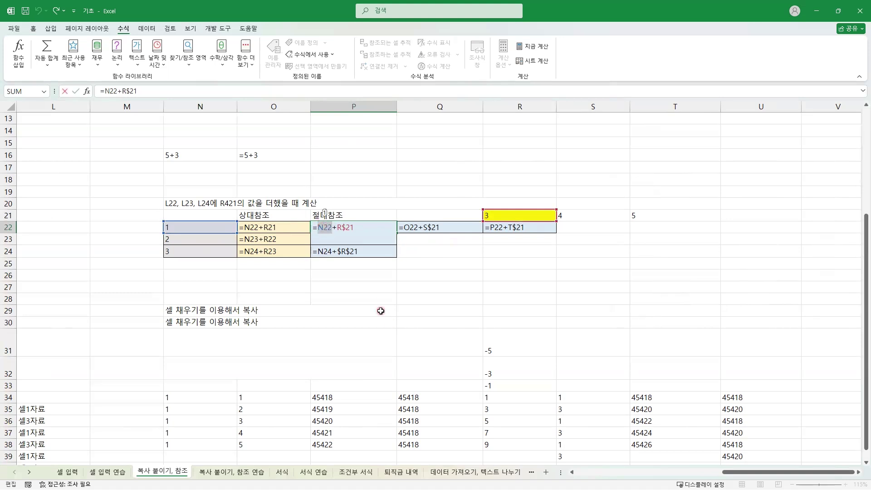
key("F4")
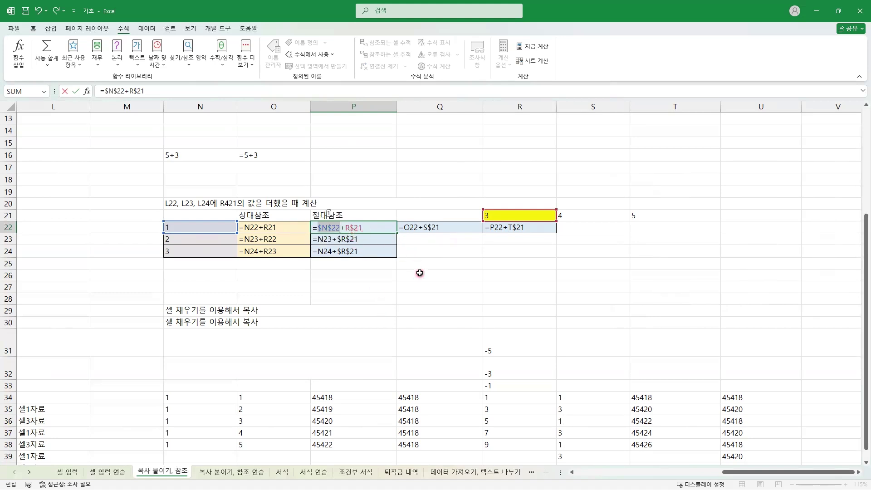
key("Escape")
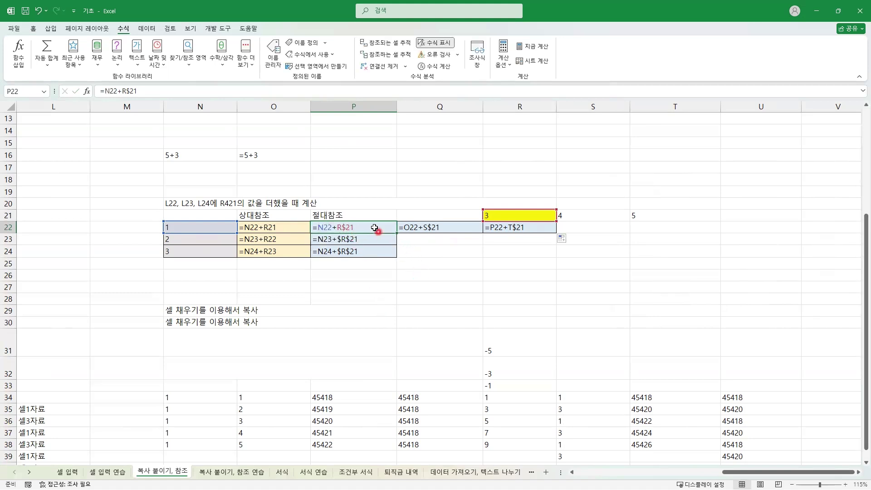
left_click_drag(396, 233, 559, 237)
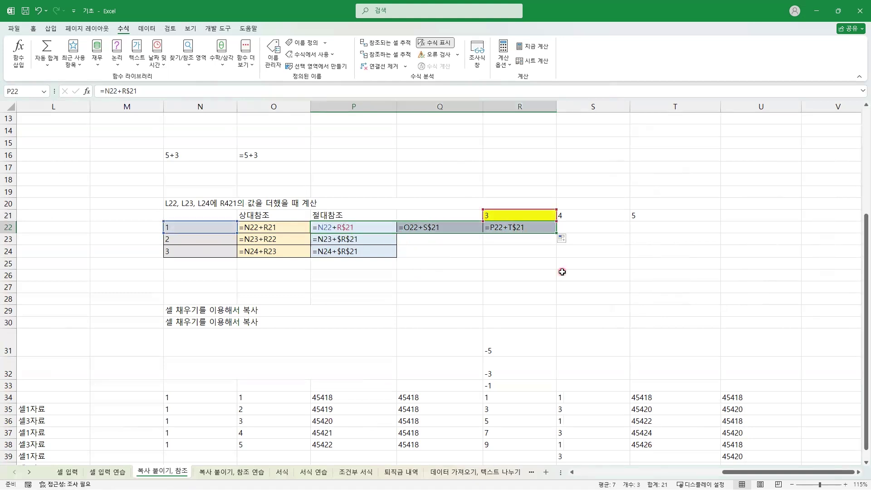
Make the N22 reference in P22 absolute so the formula reads =$N$22+R$21, and fill it across through R22.
left_click(326, 227)
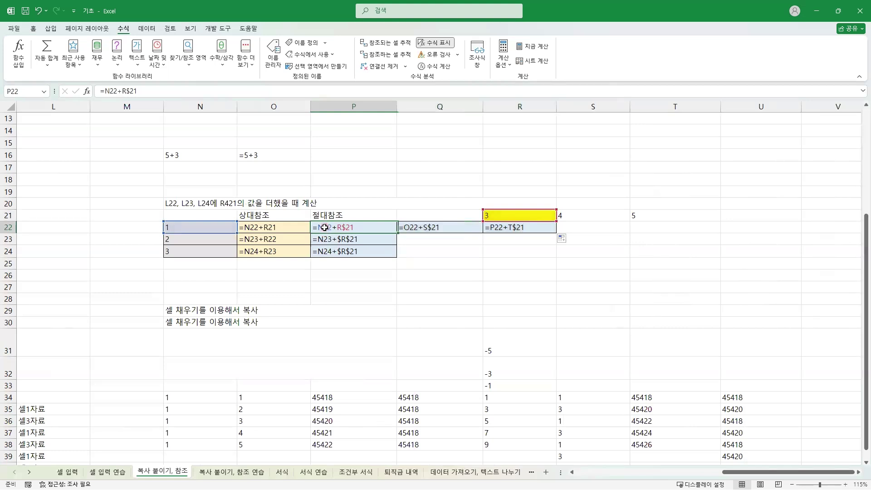
double_click(327, 228)
left_click_drag(330, 229, 318, 231)
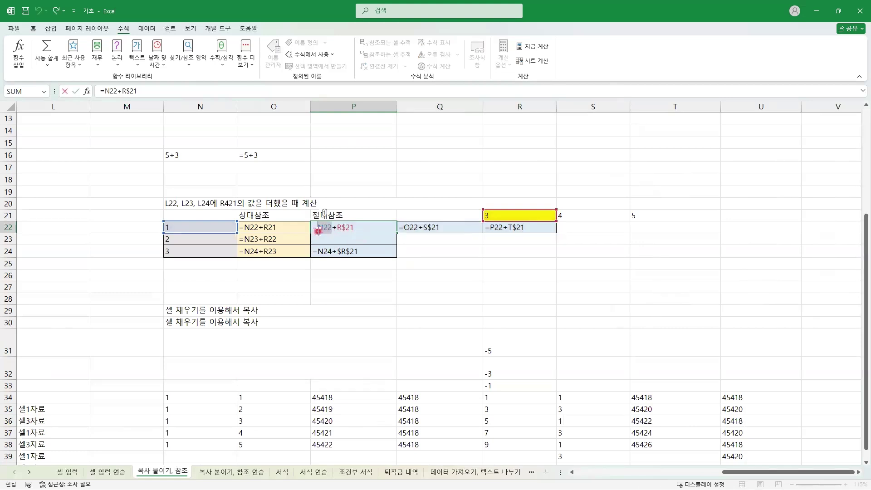
key("F4")
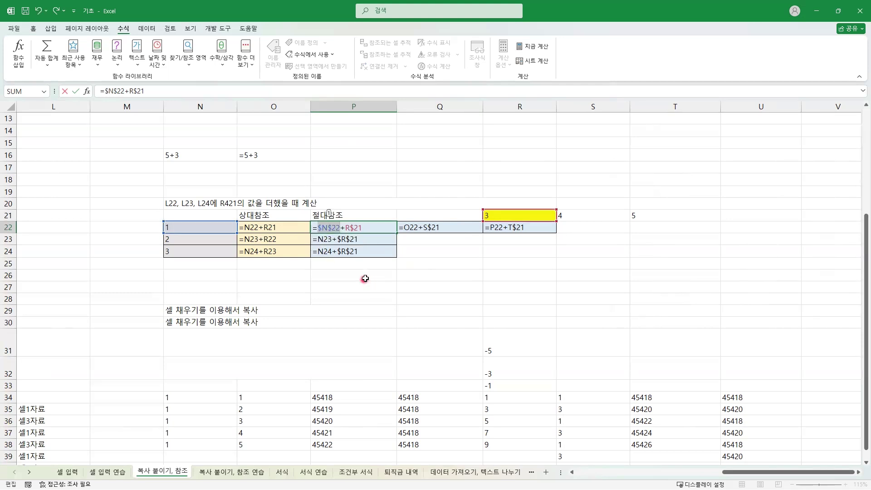
key("Return")
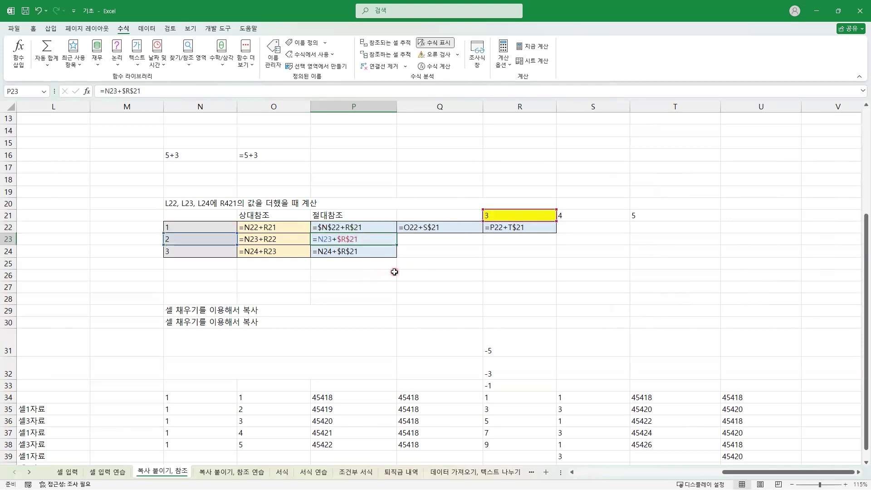
left_click(381, 227)
left_click_drag(393, 231, 519, 241)
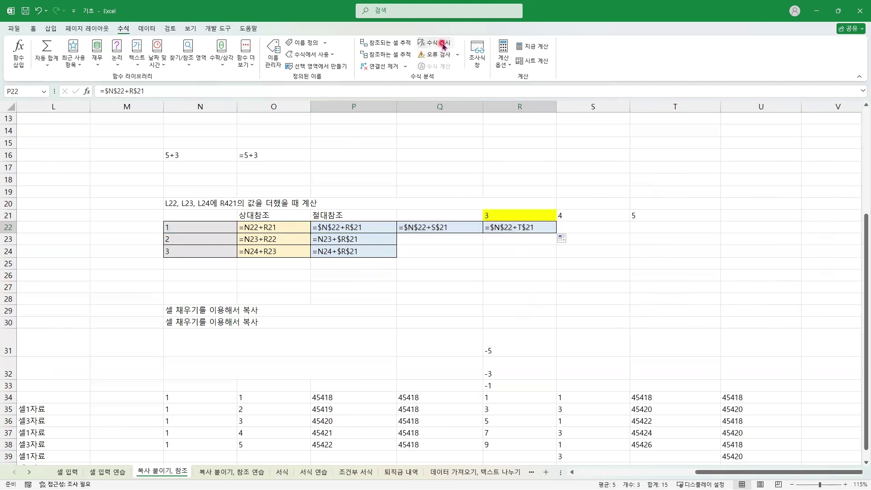
Hide the sheet's formulas and compare the results in P22:R22 with the source cells N22 and R21:T21.
left_click(443, 44)
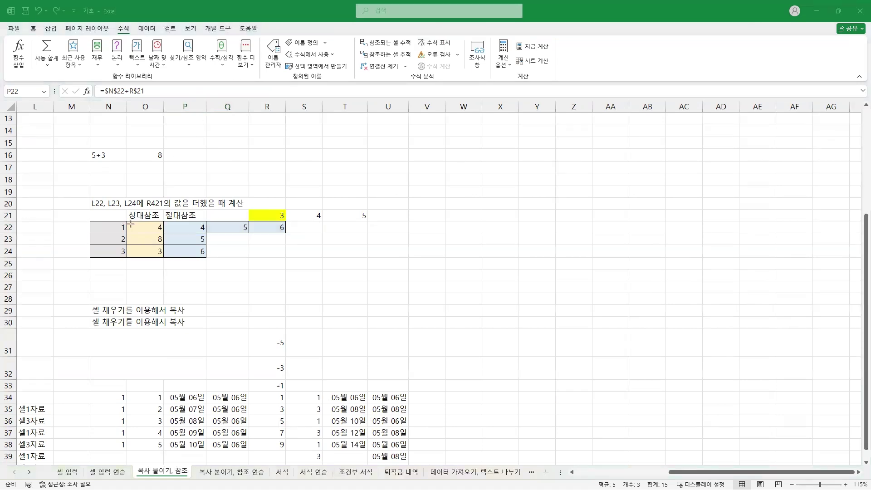
mouse_move(124, 226)
left_mouse_down()
mouse_move(257, 212)
mouse_move(200, 222)
left_mouse_up()
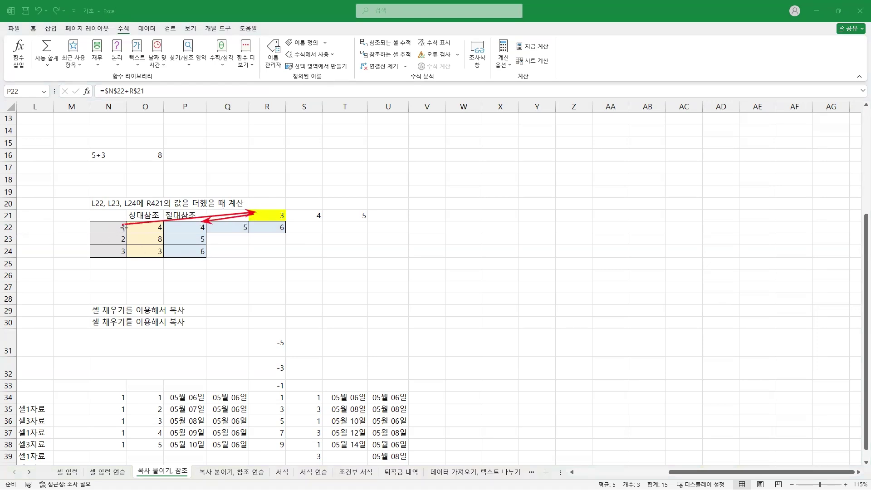
mouse_move(123, 226)
left_mouse_down()
mouse_move(281, 216)
mouse_move(241, 227)
left_mouse_up()
left_click_drag(123, 226, 365, 219)
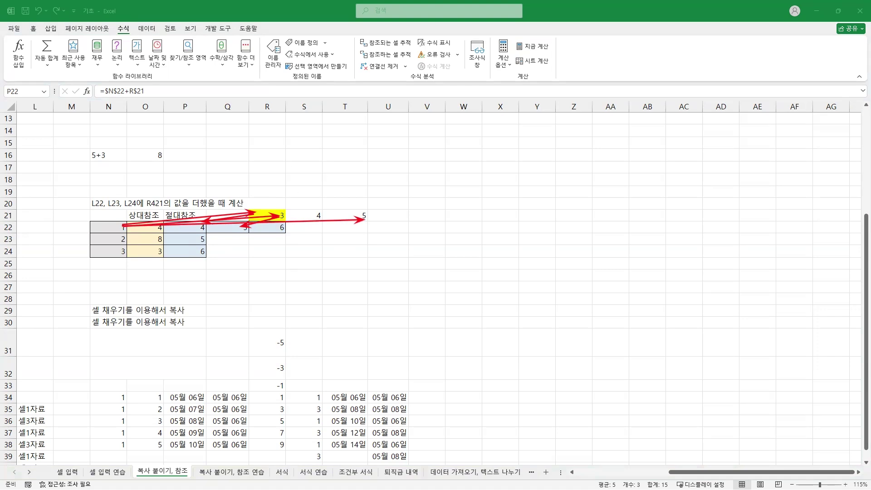
key("Escape")
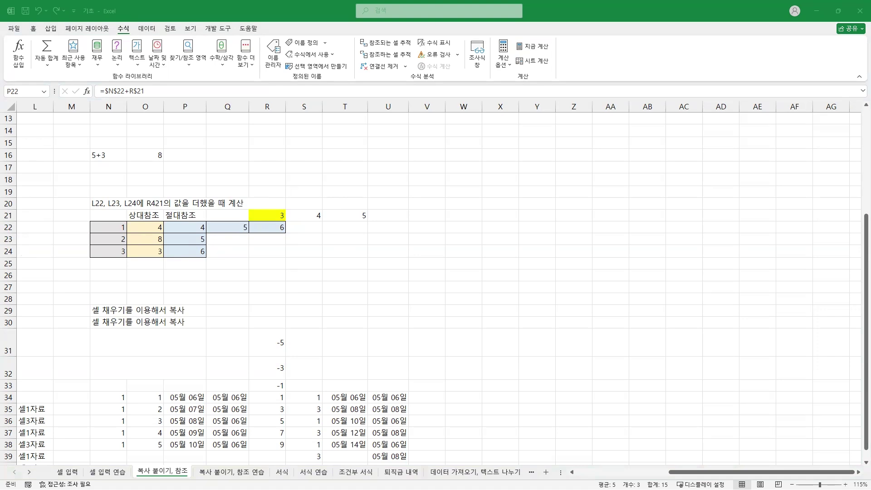
mouse_move(114, 228)
left_mouse_down()
mouse_move(263, 212)
mouse_move(196, 226)
left_mouse_up()
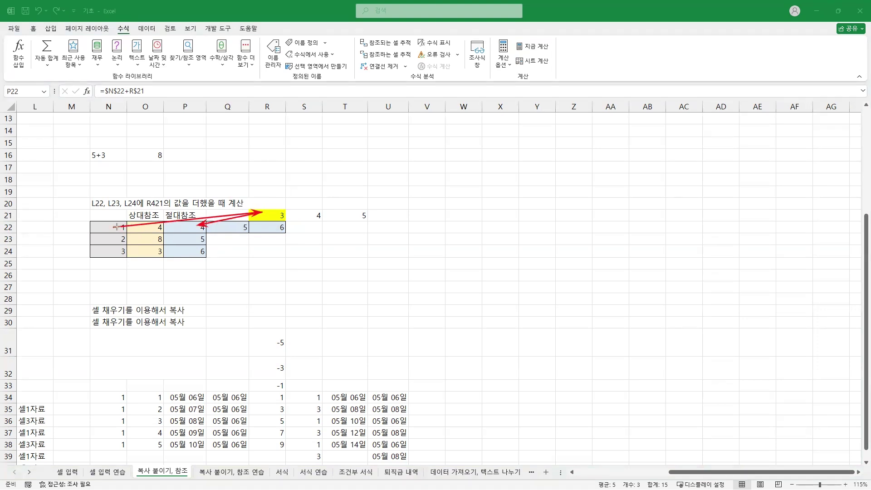
mouse_move(117, 227)
left_mouse_down()
mouse_move(310, 215)
mouse_move(232, 226)
left_mouse_up()
mouse_move(117, 227)
left_mouse_down()
mouse_move(341, 222)
mouse_move(363, 211)
mouse_move(282, 226)
left_mouse_up()
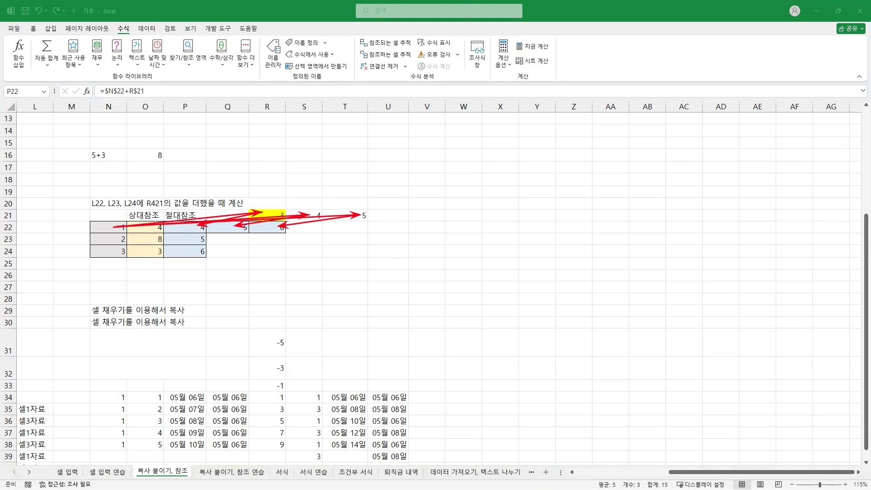
key("e")
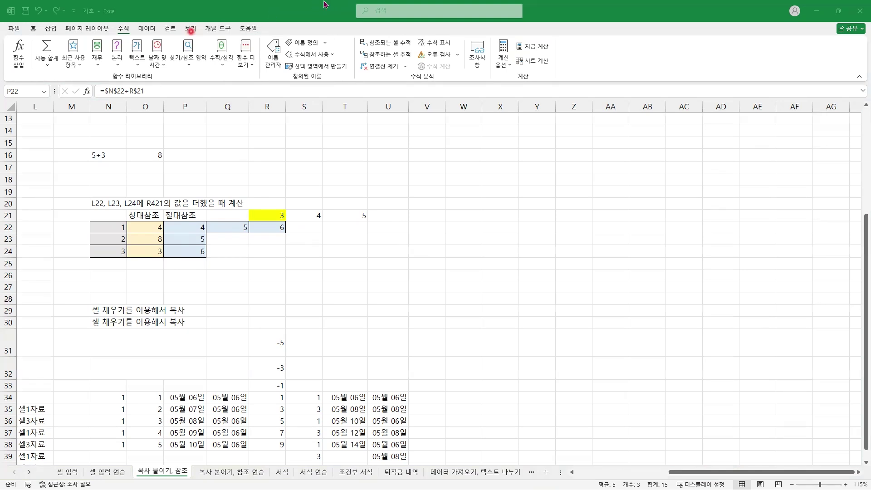
Display the sheet's formulas again and fill the P22:R22 formulas with the absolute $N$22 reference down through row 24.
left_click(434, 44)
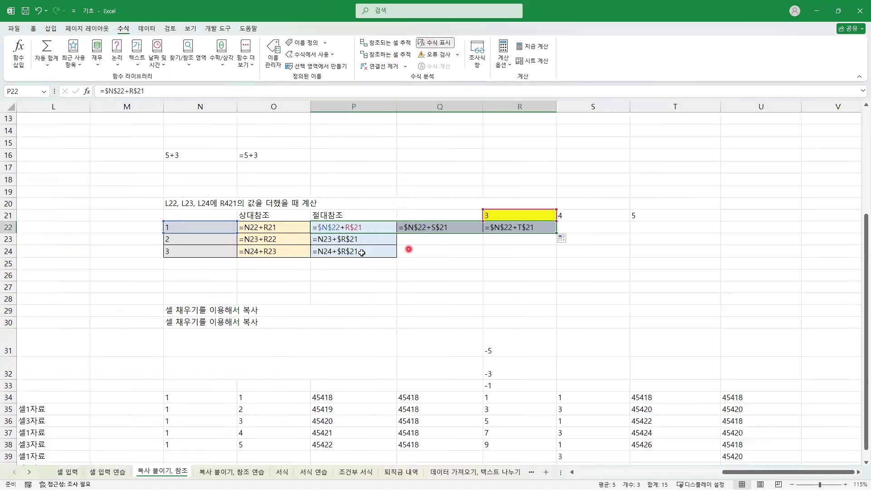
left_click_drag(356, 227, 506, 227)
left_click_drag(558, 231, 559, 258)
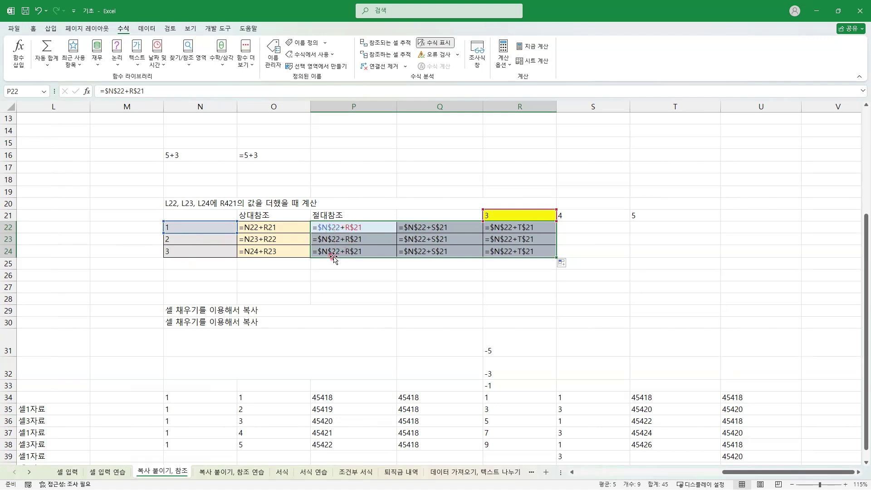
Lock only the column of the N22 reference in P22 so the formula reads =$N22+R$21, and fill it across through R22.
left_click(334, 229)
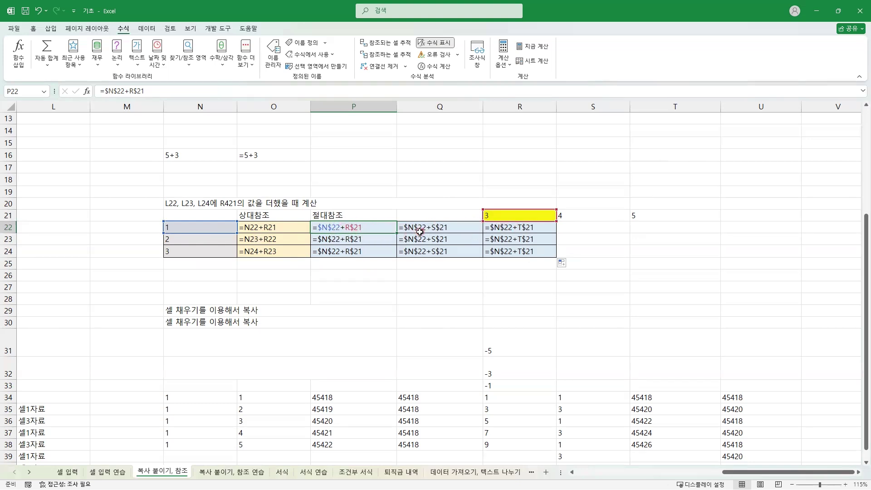
double_click(333, 229)
key("BackSpace")
key("Return")
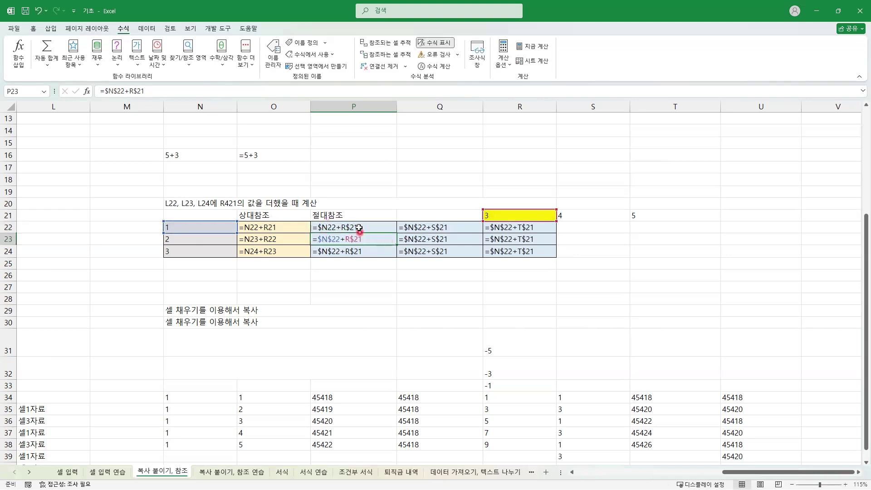
left_click(384, 229)
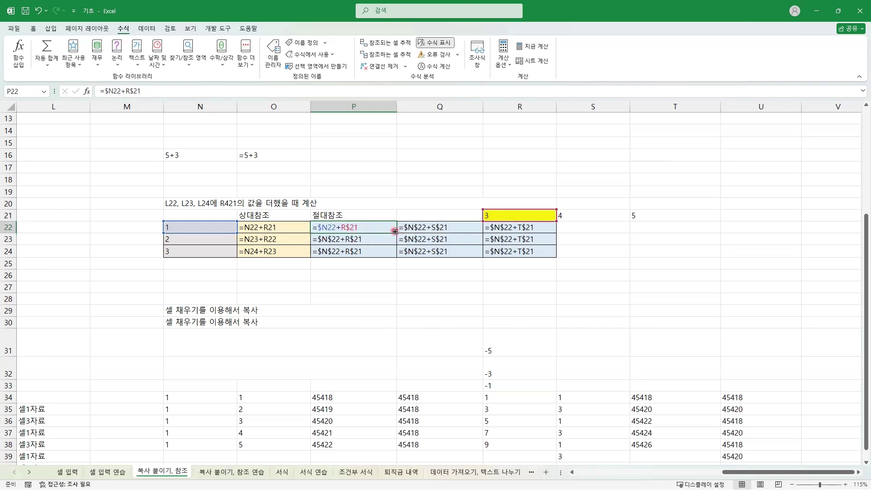
left_click_drag(395, 231, 521, 236)
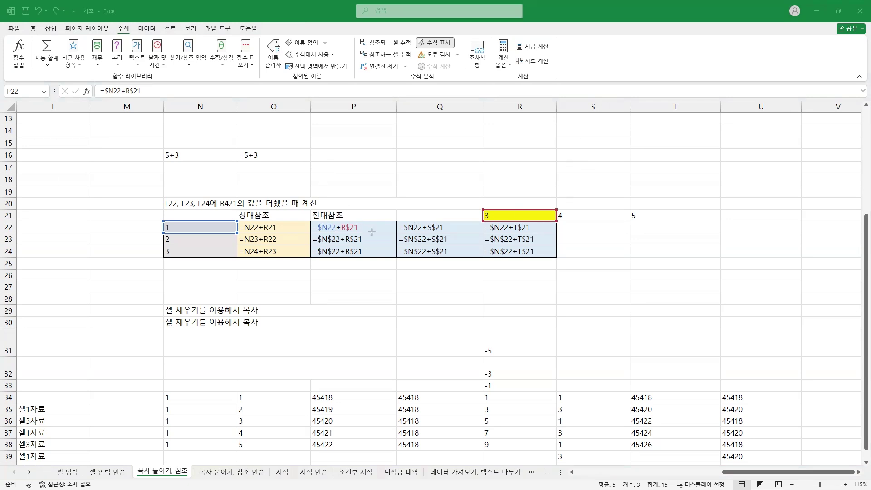
Fill the mixed-reference formulas in P22:R22 down through row 24 and return the sheet to showing results.
left_click_drag(364, 226, 538, 227)
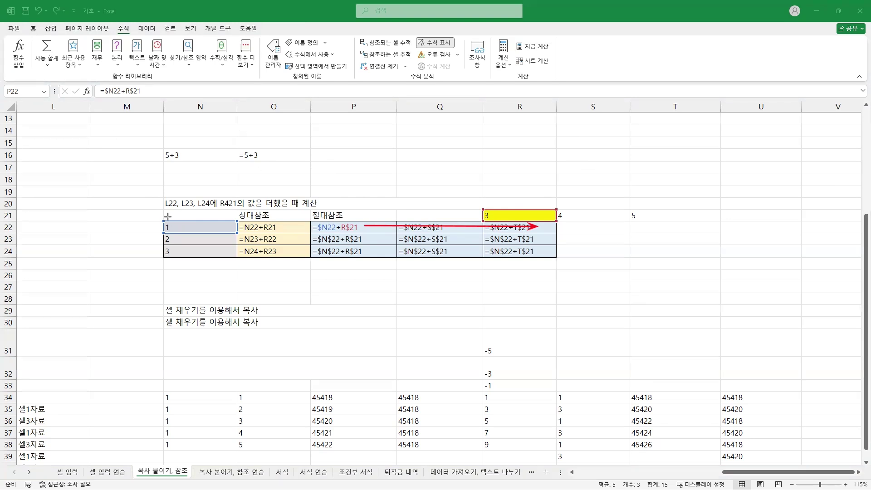
left_click_drag(162, 218, 236, 232)
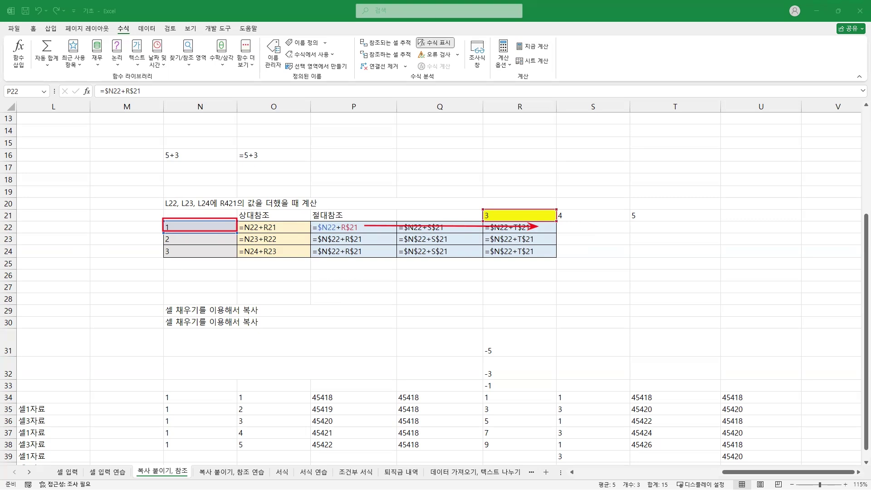
mouse_move(158, 228)
left_mouse_down()
mouse_move(146, 226)
mouse_move(157, 238)
mouse_move(147, 249)
mouse_move(155, 262)
left_mouse_up()
left_click(341, 229)
left_click_drag(358, 227, 559, 256)
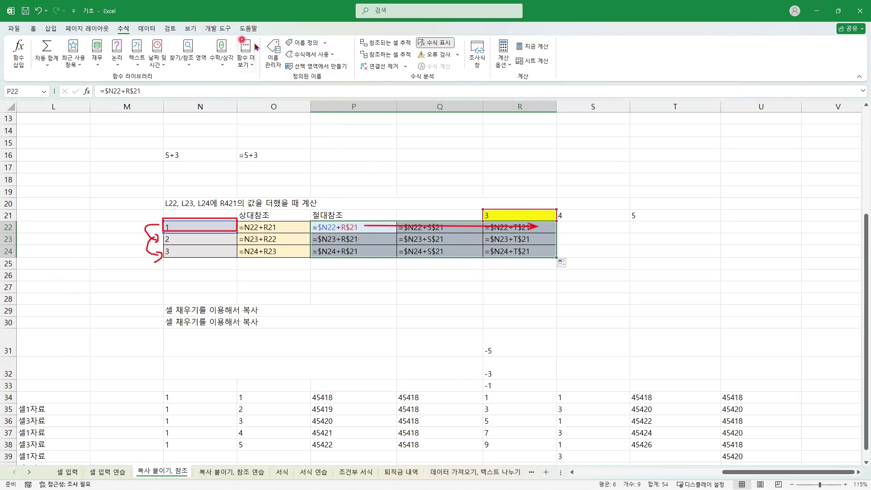
left_click(431, 44)
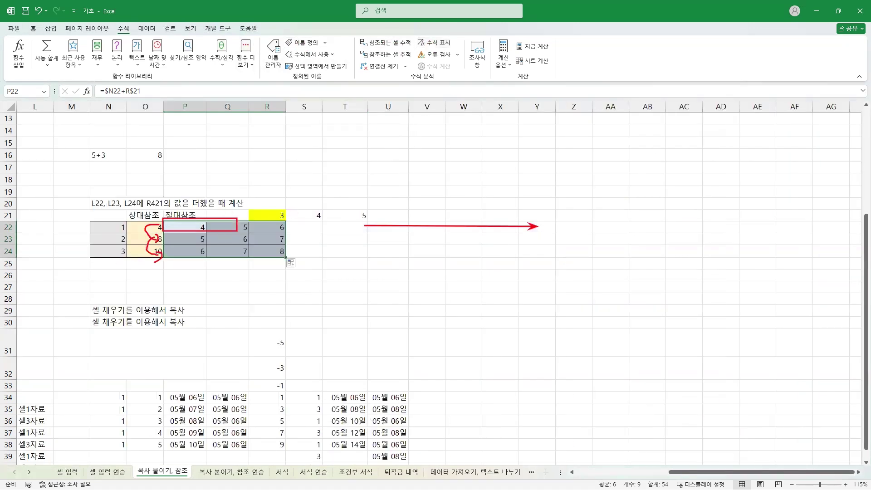
key("Escape")
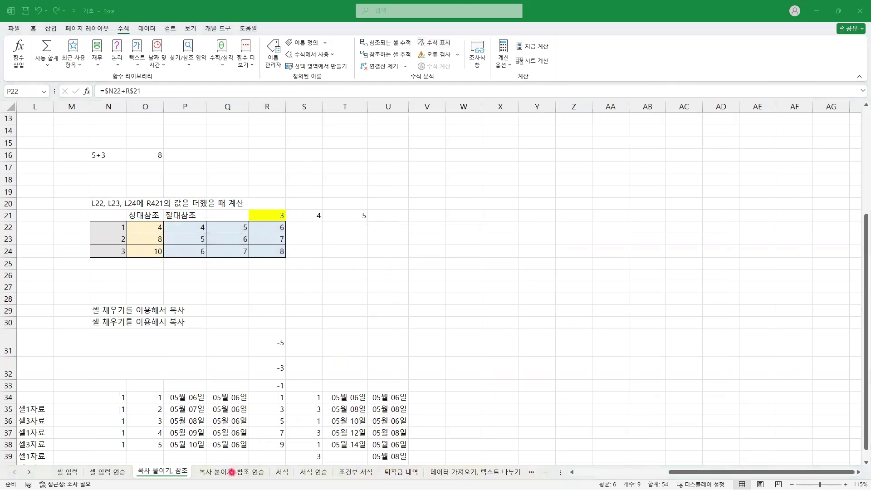
On the 복사 붙이기, 참조 연습 sheet, clear the contents of C21:E23.
left_click(232, 474)
left_click(233, 473)
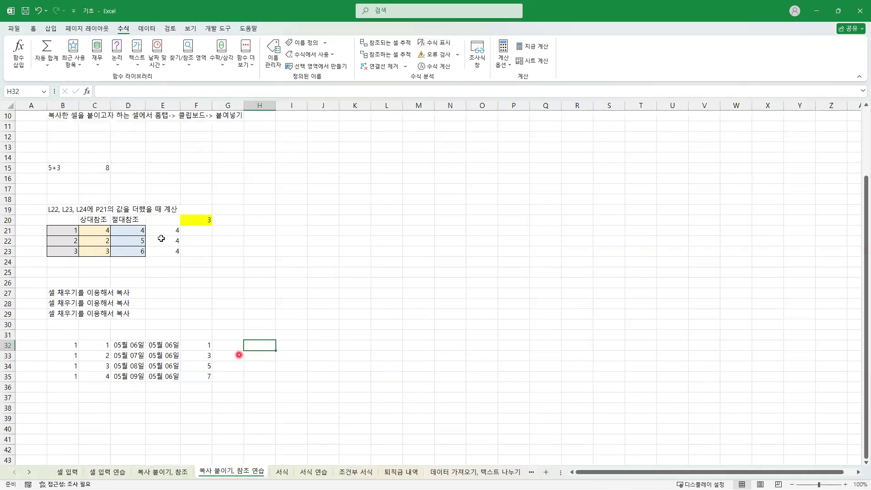
left_click_drag(175, 231, 173, 251)
key("Delete")
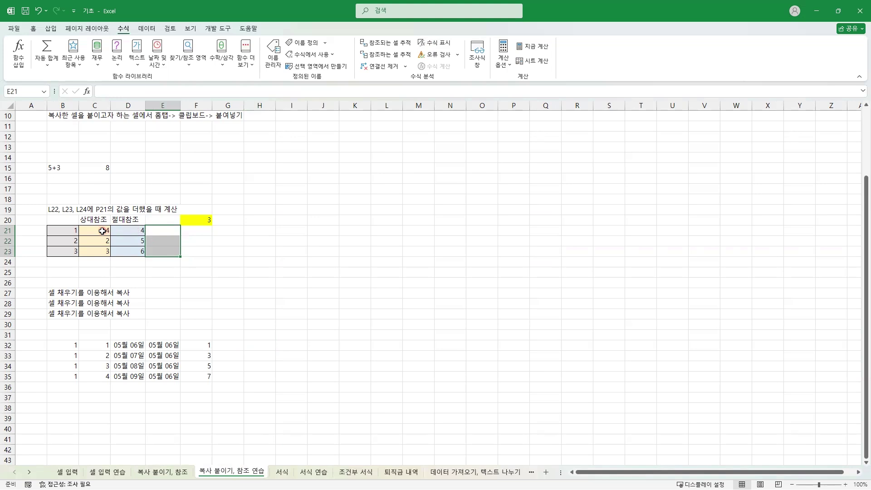
left_click_drag(134, 230, 131, 251)
key("ctrl+v")
key("Delete")
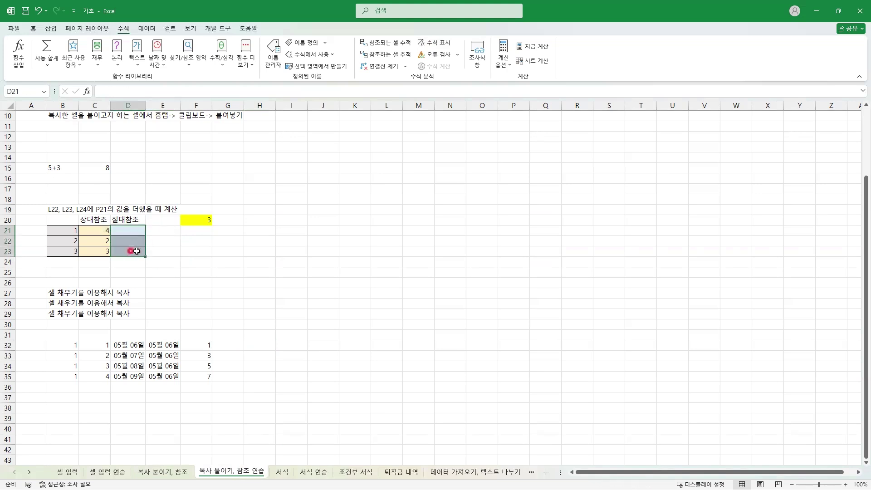
left_click(176, 242)
left_click_drag(101, 229, 107, 252)
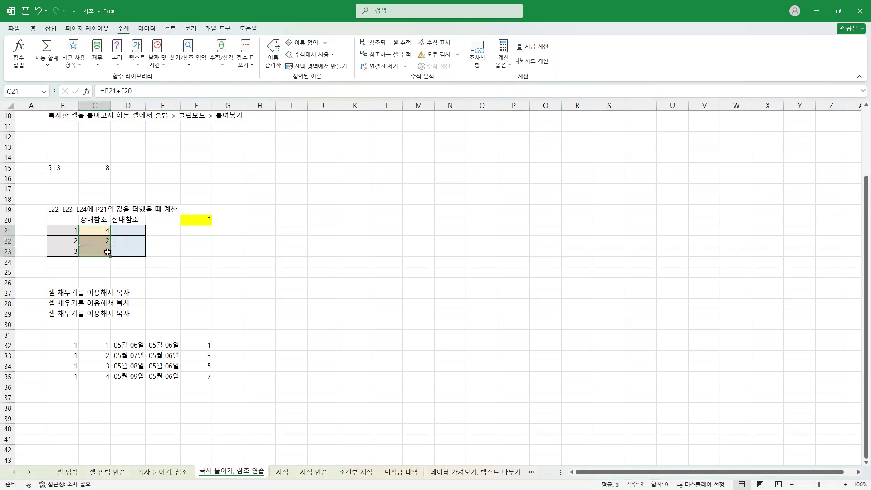
key("Delete")
left_click(171, 230)
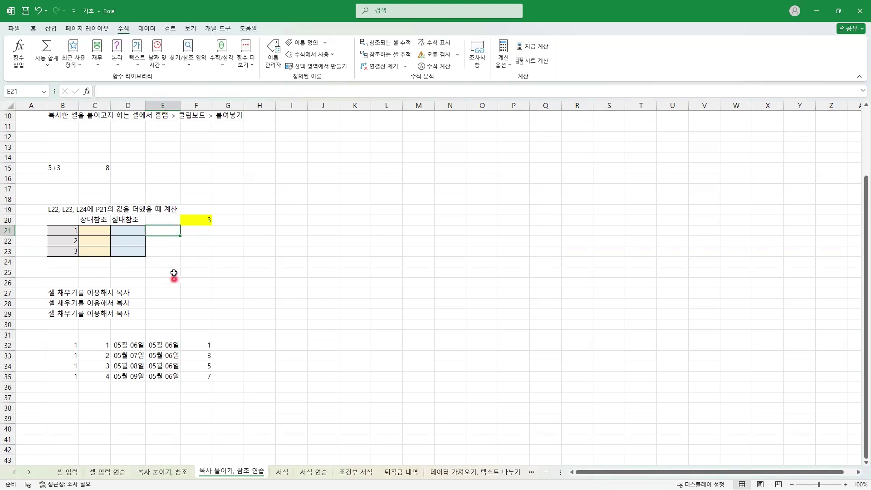
Enter the relative-reference formula =B21+F20 in C21 of the 상대참조 column.
left_click(71, 232)
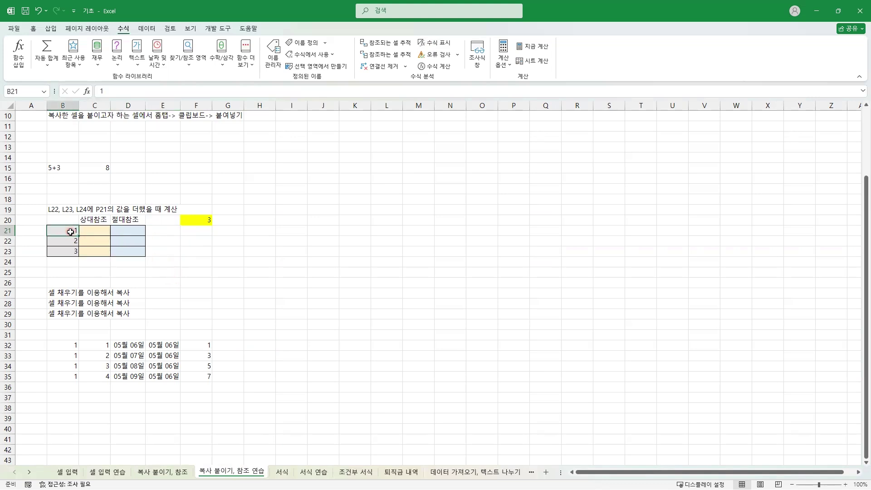
left_click(201, 217)
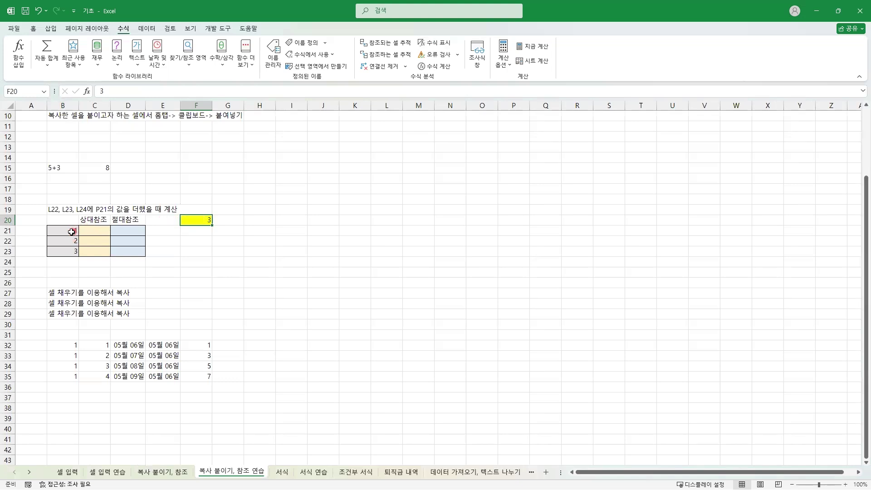
left_click(92, 231)
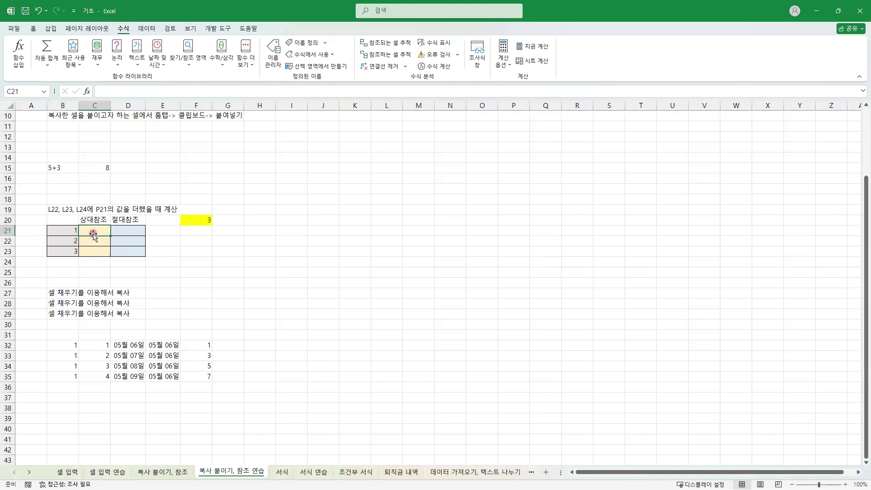
type("=")
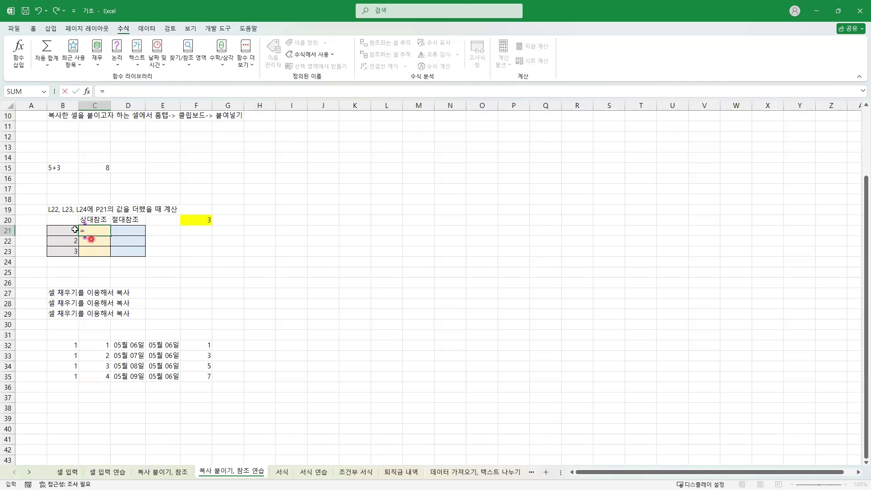
left_click(72, 229)
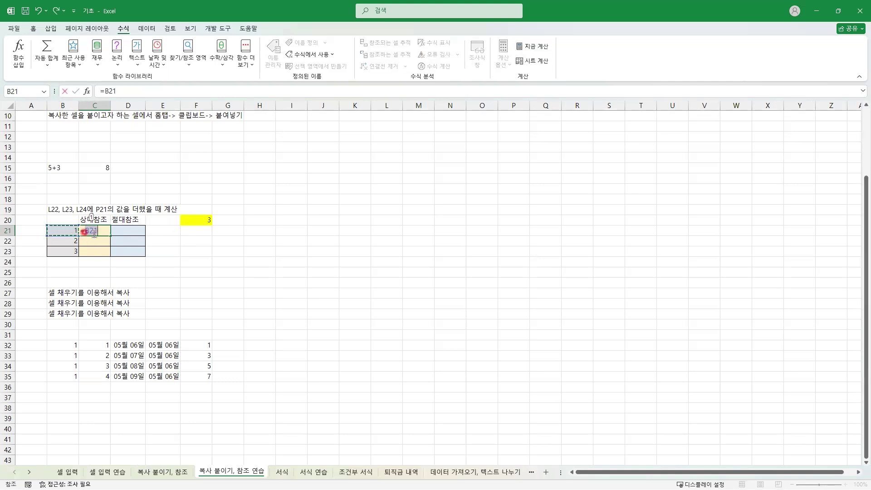
type("+")
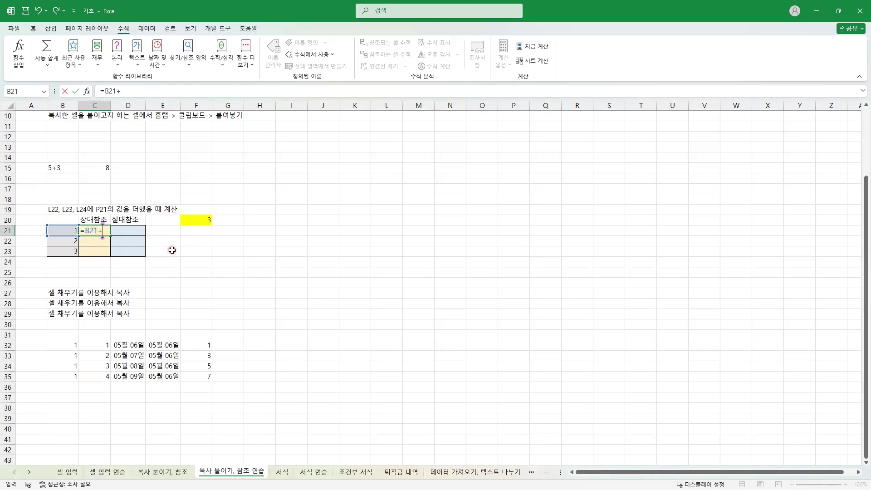
left_click(197, 219)
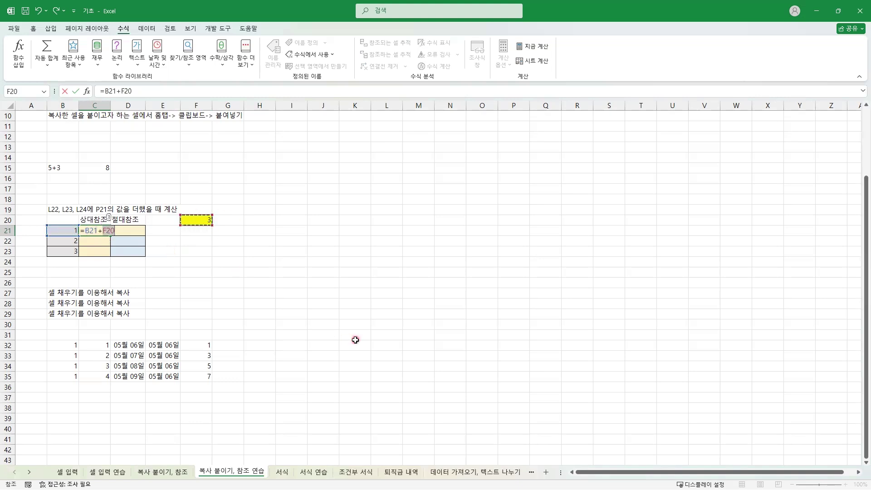
key("Return")
Fill the C21 formula down to C22 and C23, checking the source cells in columns B and F that each copy references.
left_click(94, 229)
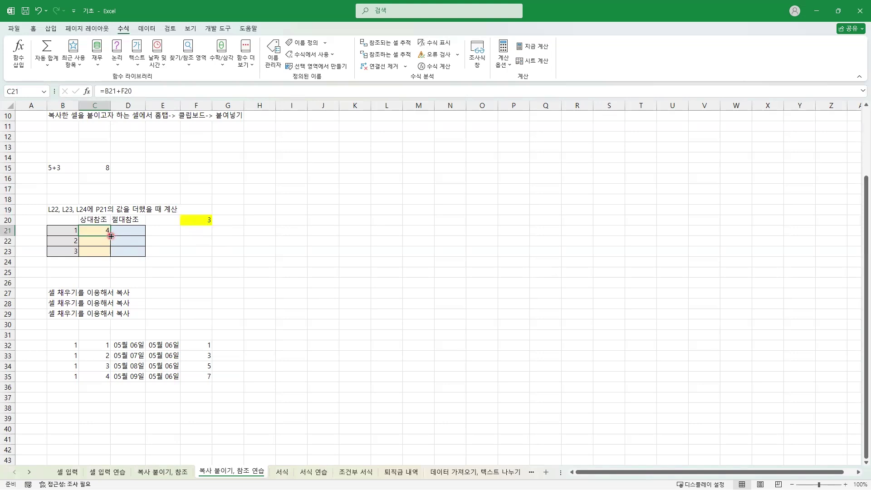
left_click_drag(111, 236, 112, 246)
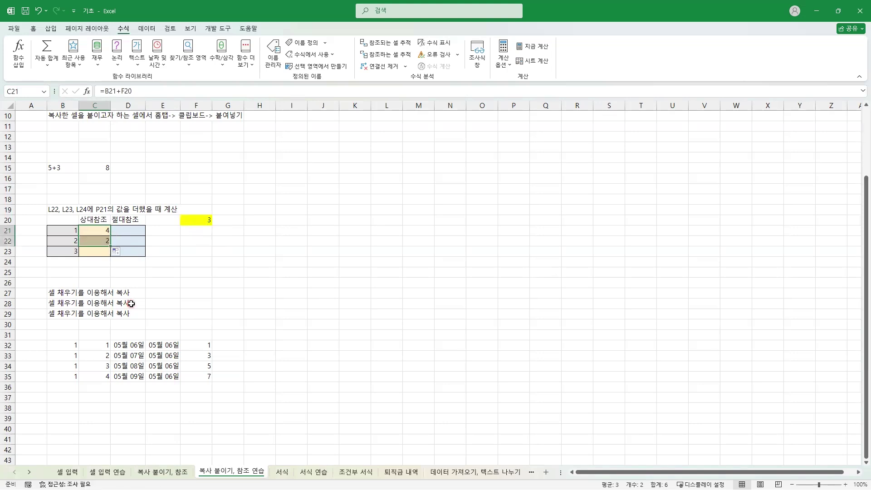
left_click(199, 234)
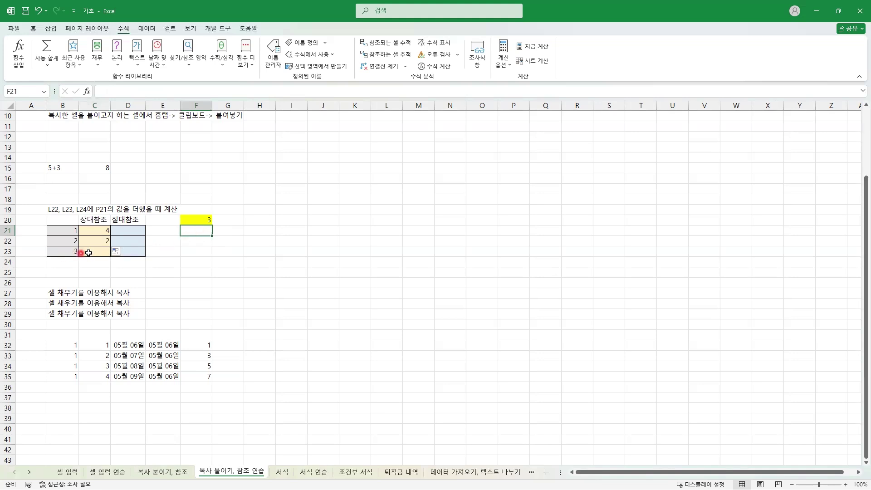
left_click(106, 242)
left_click_drag(111, 246, 112, 256)
left_click(71, 250)
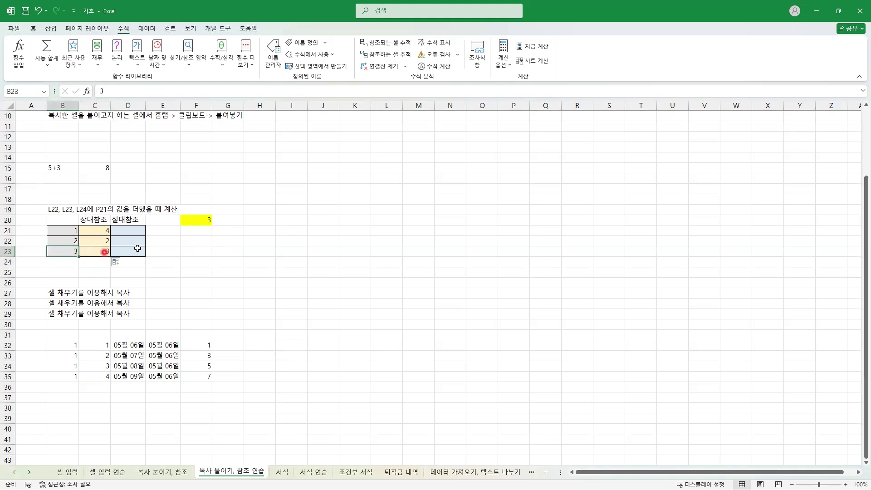
left_click(207, 240)
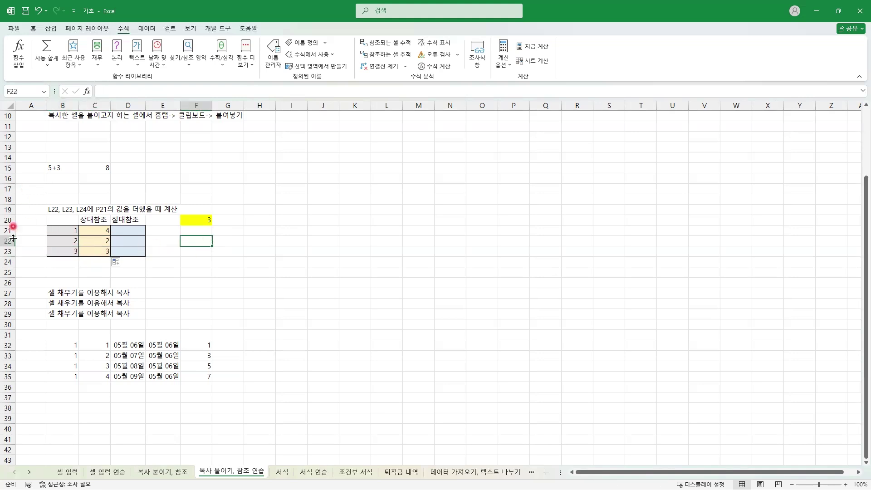
Display the sheet's formulas and examine which column B and F cells each formula in C21:C23 references.
left_click(100, 229)
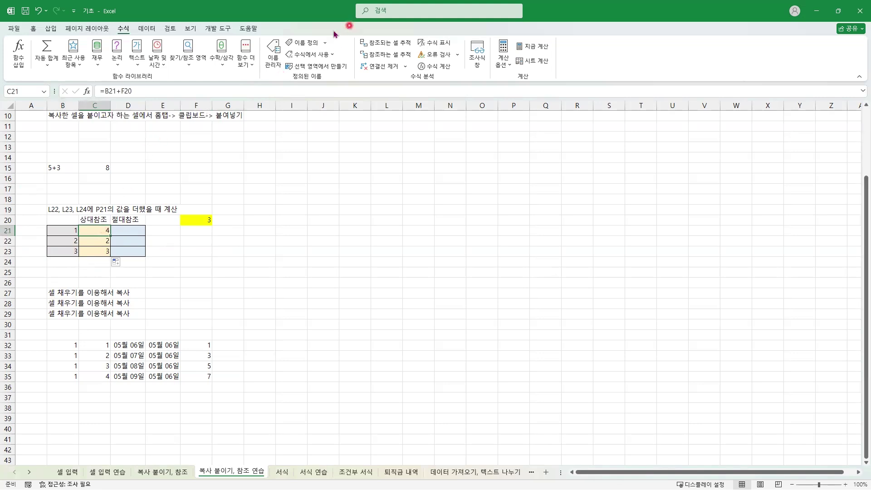
left_click(426, 42)
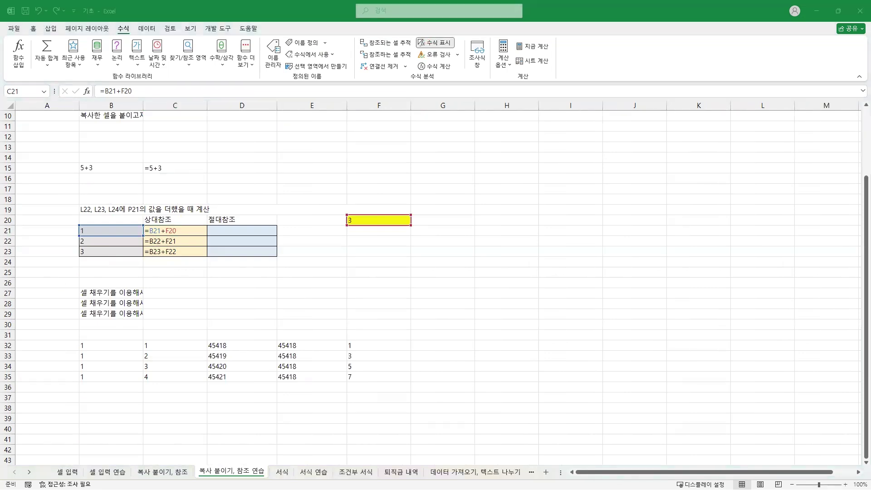
mouse_move(119, 227)
left_mouse_down()
mouse_move(327, 196)
mouse_move(347, 209)
mouse_move(181, 228)
left_mouse_up()
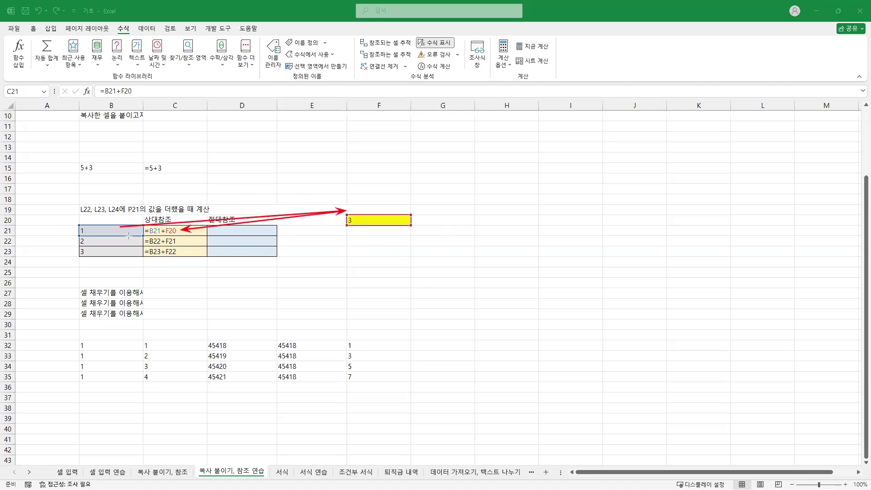
mouse_move(130, 242)
left_mouse_down()
mouse_move(344, 221)
mouse_move(348, 231)
left_mouse_up()
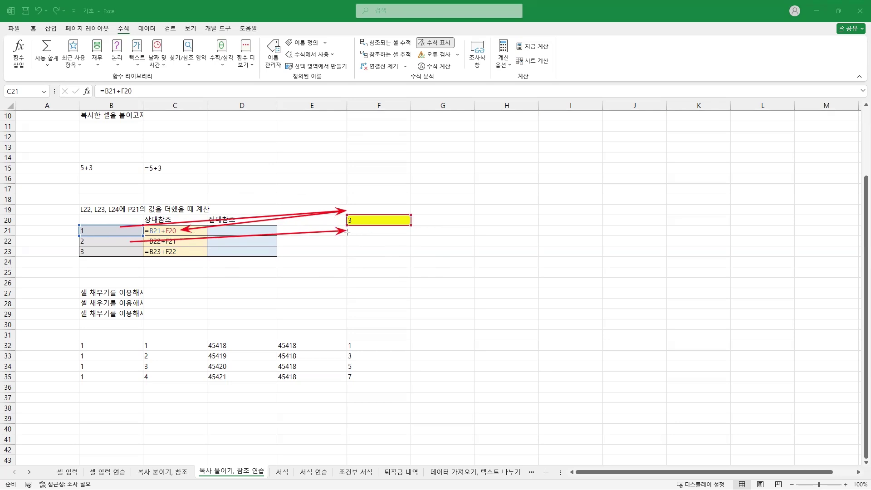
left_click_drag(348, 231, 189, 242)
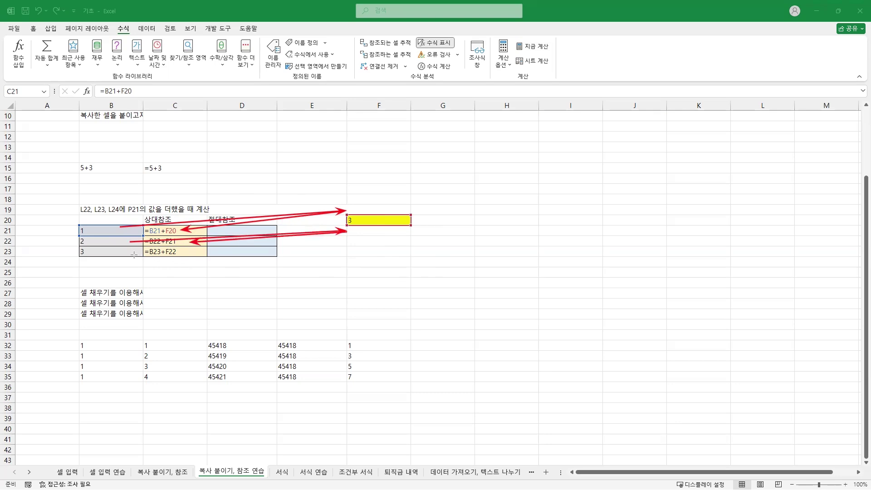
mouse_move(131, 255)
left_mouse_down()
mouse_move(340, 246)
mouse_move(356, 238)
mouse_move(191, 253)
left_mouse_up()
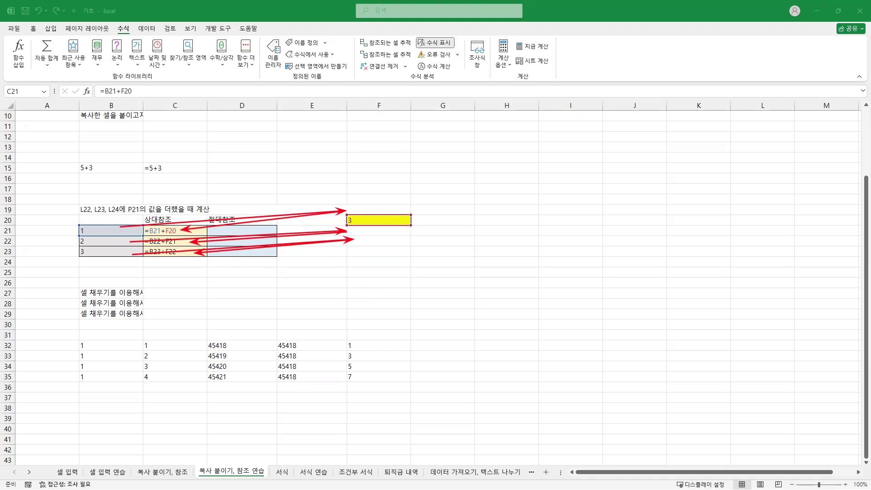
key("Delete")
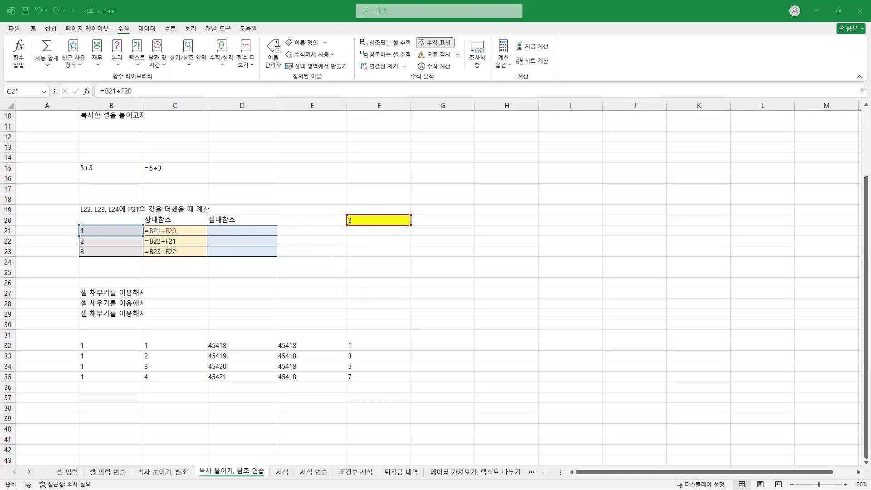
key("Escape")
Enter the formula =B21+F$20 in D21 of the 절대참조 column, locking only the row of the F20 reference.
left_click(228, 232)
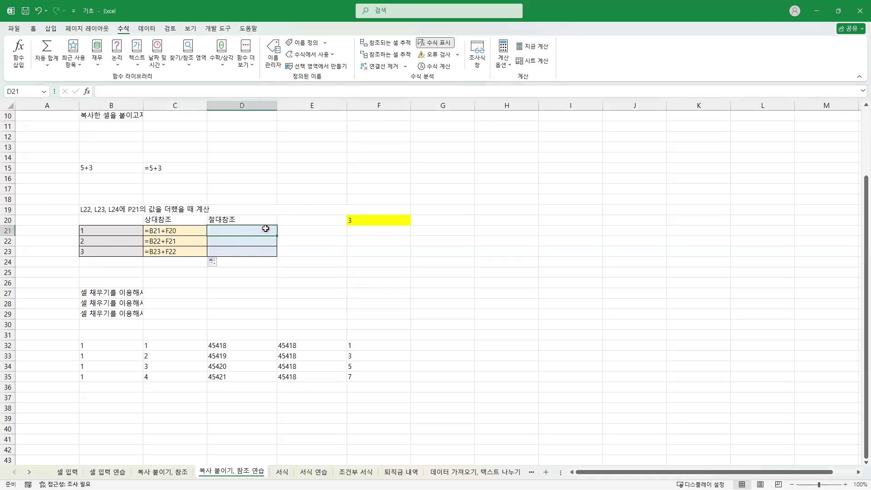
type("=")
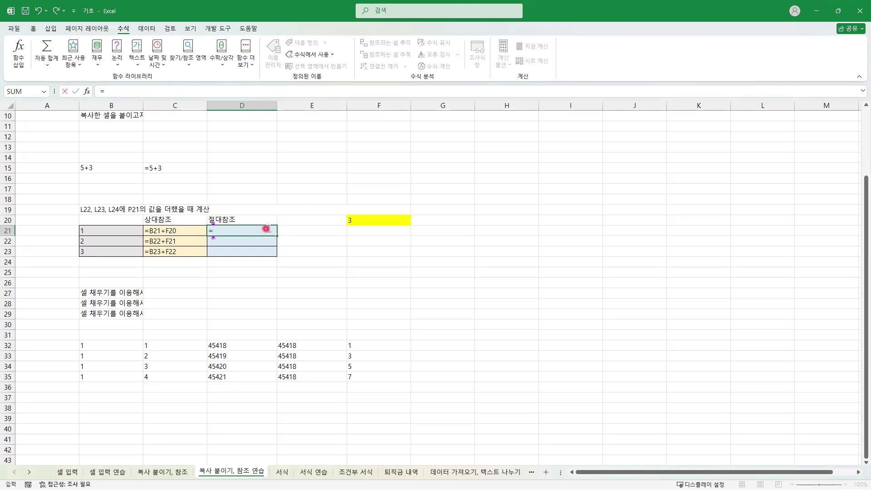
left_click(97, 229)
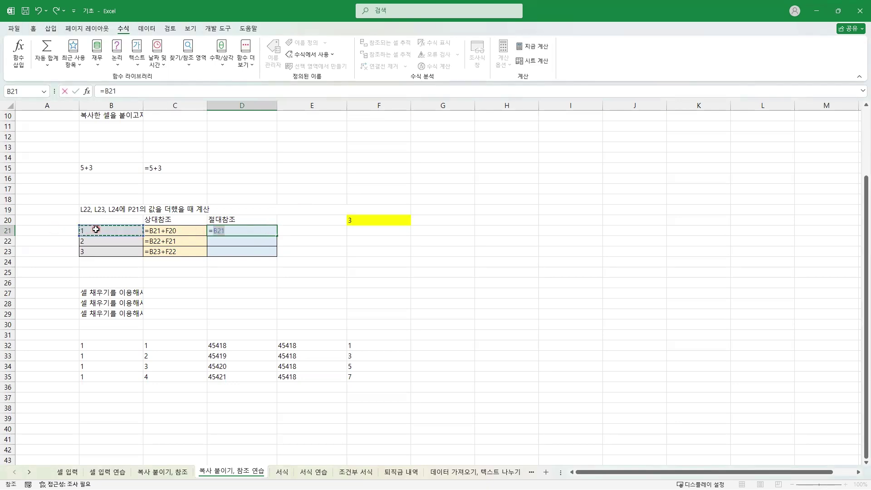
type("+")
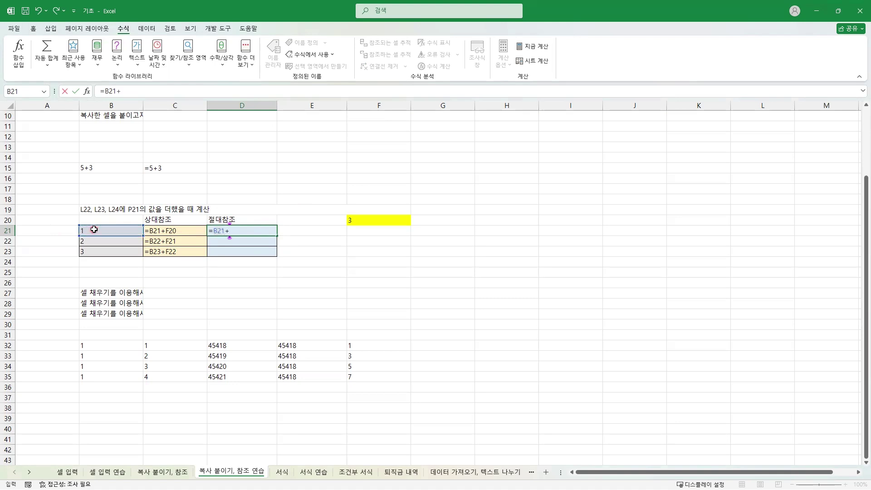
left_click(356, 220)
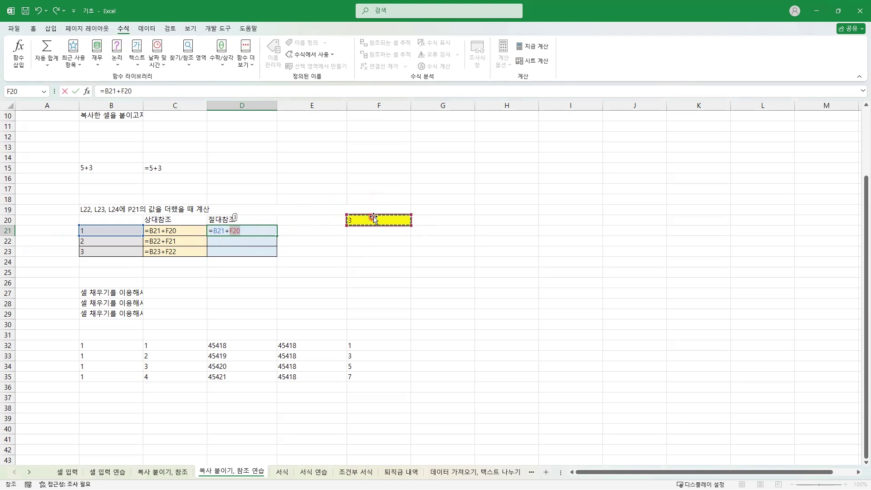
key("F4")
key("F4")
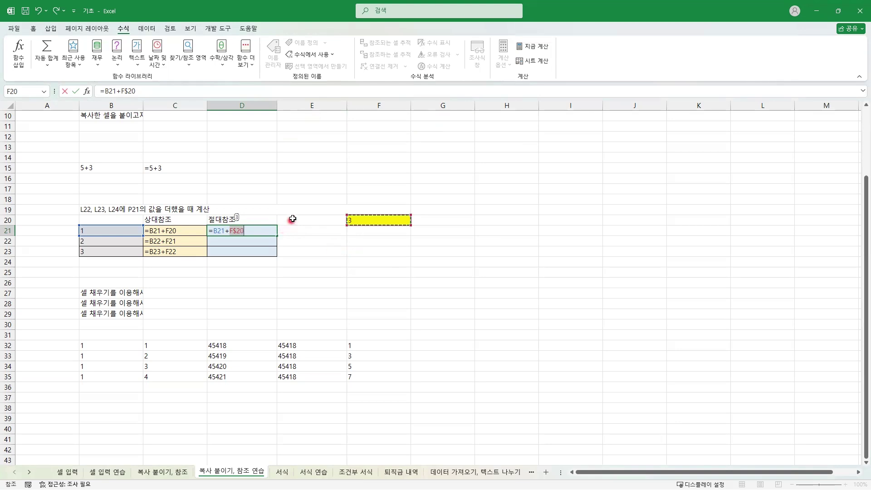
key("F4")
key("F4")
key("F4")
key("F4")
key("F4")
key("F4")
key("F4")
key("F4")
key("Return")
Fill the D21 formula down to D22 and D23, checking the column B and F20 references in each copy.
left_click(270, 230)
left_click_drag(277, 235, 280, 258)
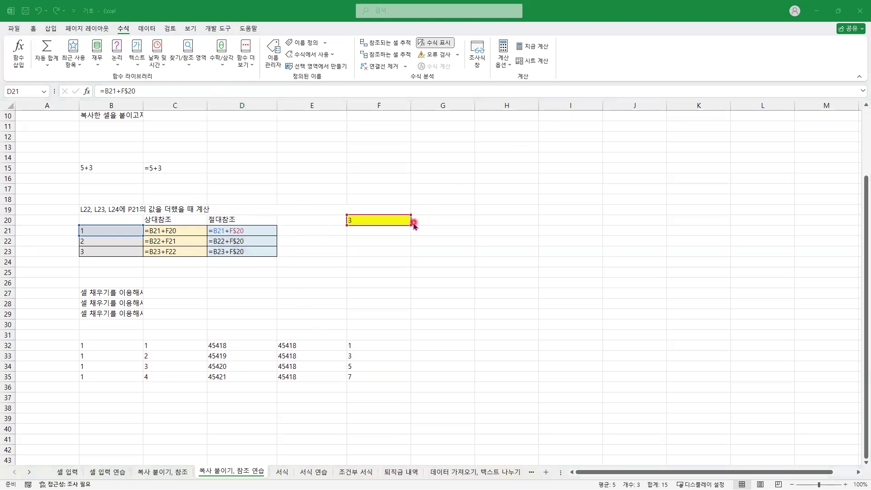
key("Escape")
left_click_drag(417, 222, 418, 256)
mouse_move(347, 214)
left_mouse_down()
mouse_move(366, 225)
mouse_move(412, 227)
left_mouse_up()
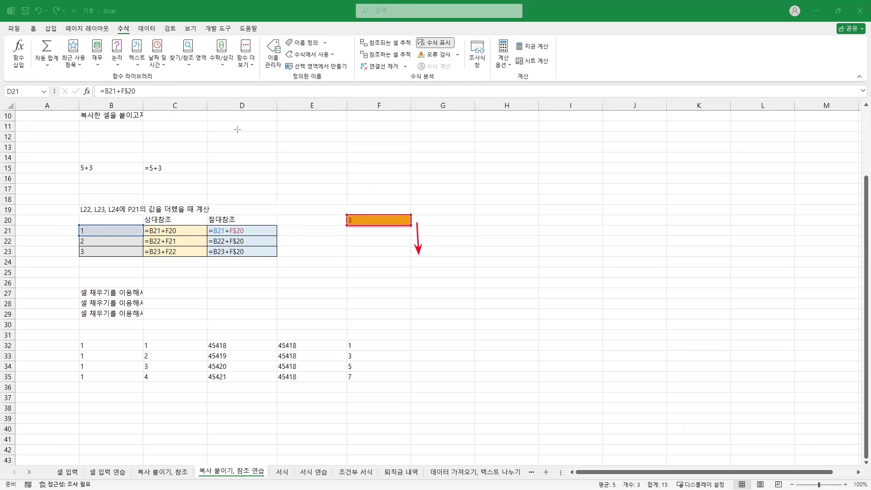
mouse_move(119, 230)
left_mouse_down()
mouse_move(290, 211)
mouse_move(352, 216)
mouse_move(274, 230)
left_mouse_up()
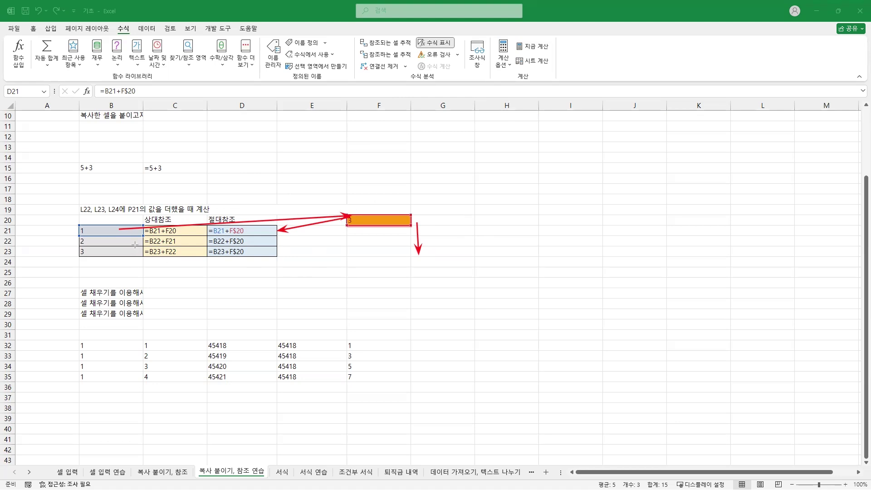
mouse_move(135, 243)
left_mouse_down()
mouse_move(351, 221)
mouse_move(263, 240)
left_mouse_up()
mouse_move(128, 255)
left_mouse_down()
mouse_move(345, 247)
mouse_move(360, 227)
mouse_move(271, 252)
left_mouse_up()
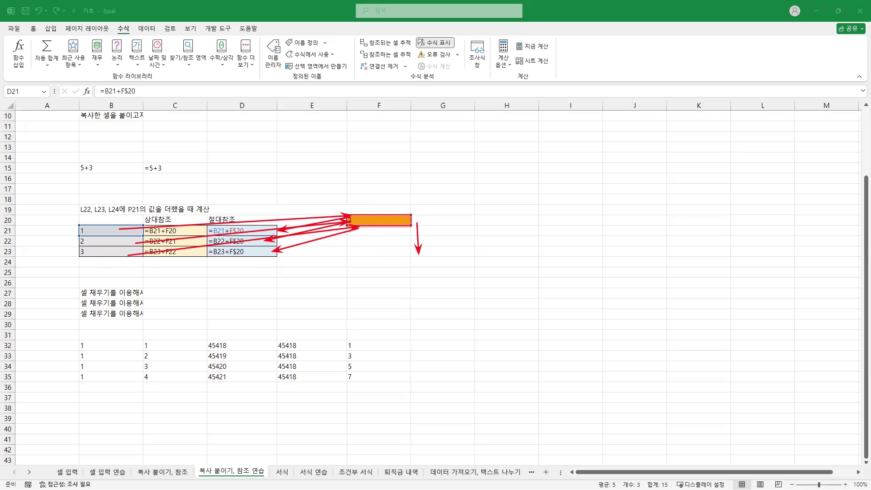
key("e")
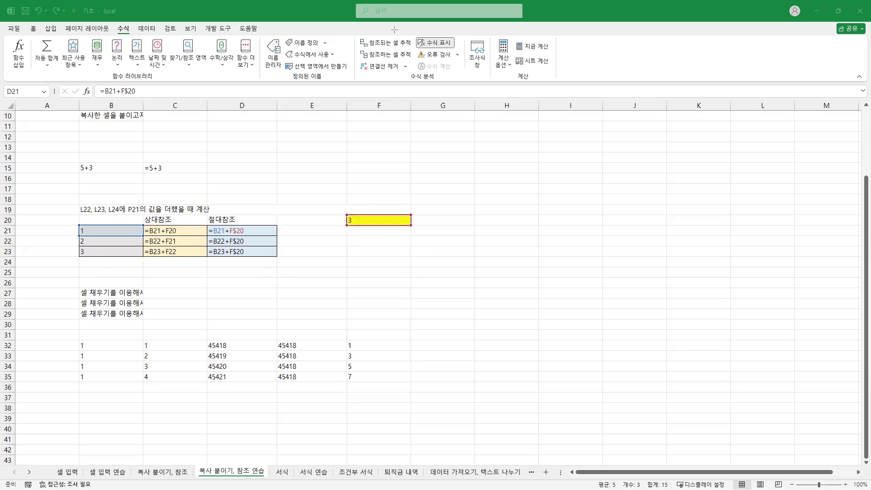
Turn off the formula display so the sheet shows calculated results again.
left_click_drag(429, 45, 437, 39)
left_click(438, 45)
left_click(436, 44)
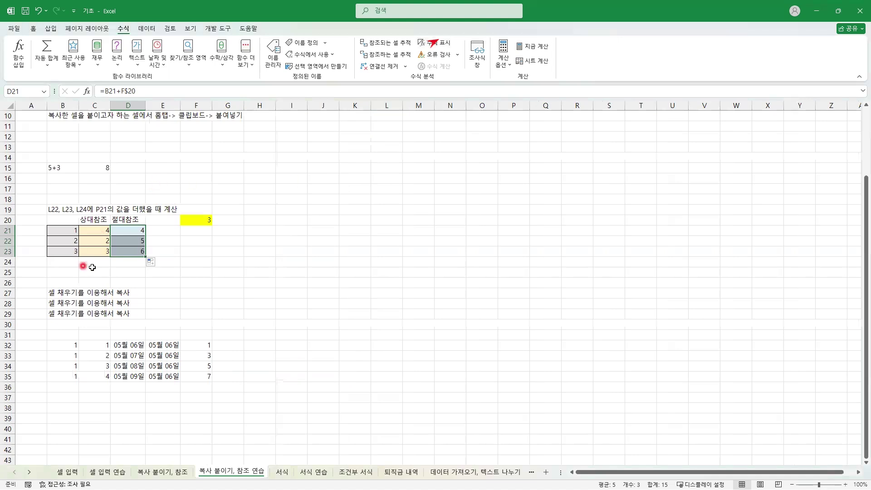
Check the source cells in column B and F20 behind each result in the 절대참조 column.
left_click(130, 231)
left_click(206, 220)
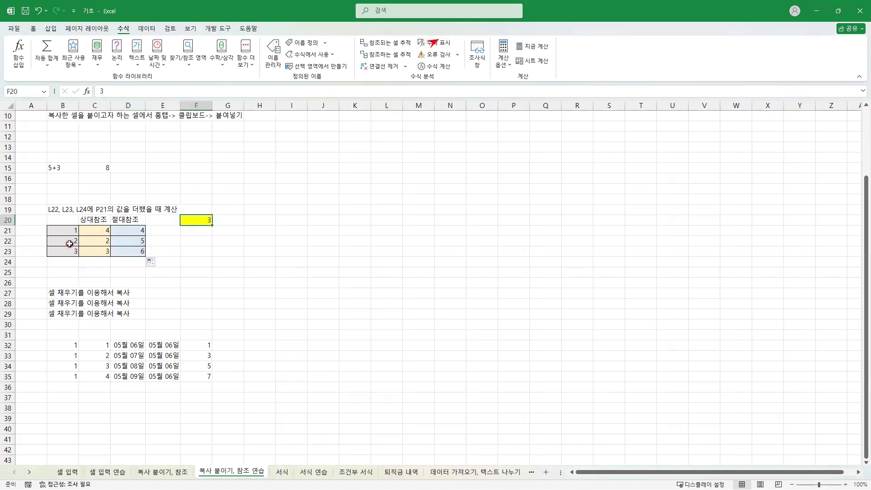
left_click(70, 241)
left_click(204, 221)
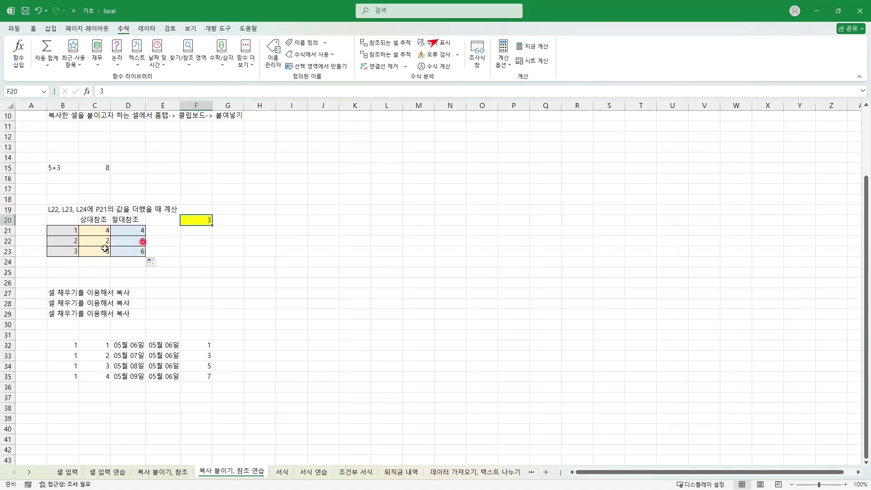
left_click(73, 251)
left_click(195, 225)
left_click(164, 231)
left_click(201, 219)
Enter 4 in G20 and 5 in H20, extending the row of addends beside F20.
left_click(230, 223)
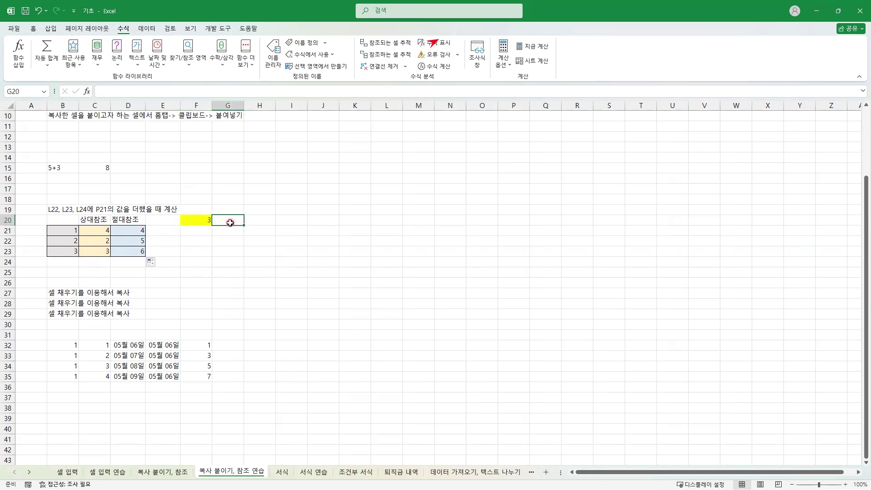
type("4")
left_click(263, 221)
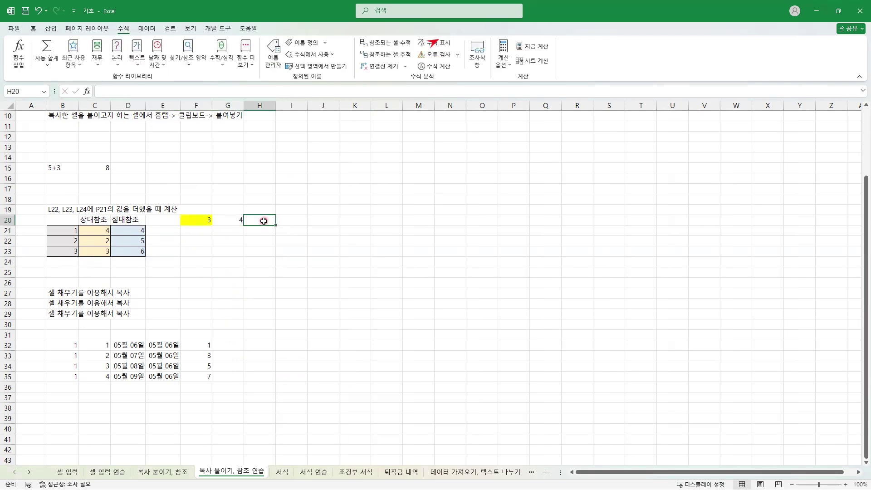
type("5")
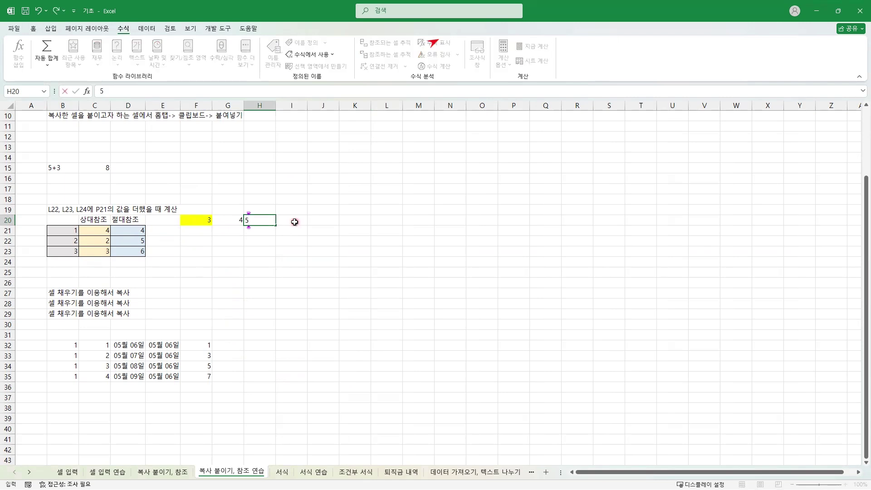
key("Return")
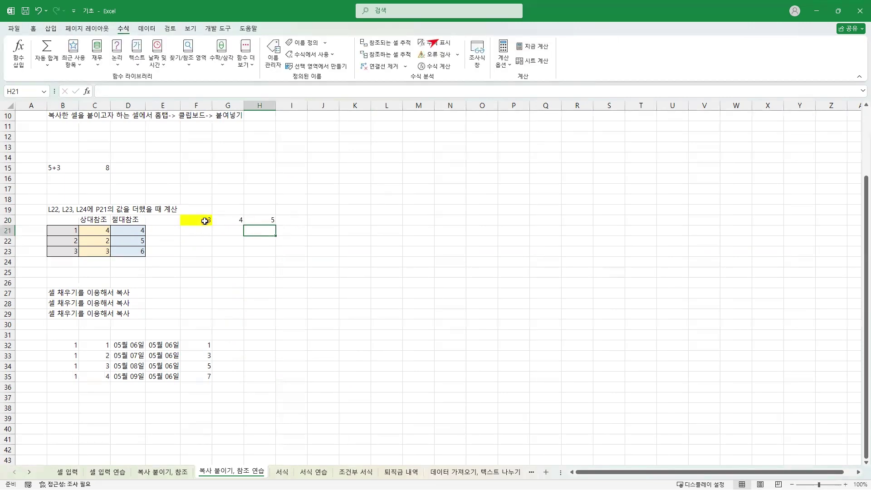
Examine how B21 pairs with each of the addends in F20, G20 and H20.
left_click(205, 221)
left_click(233, 220)
left_click(254, 218)
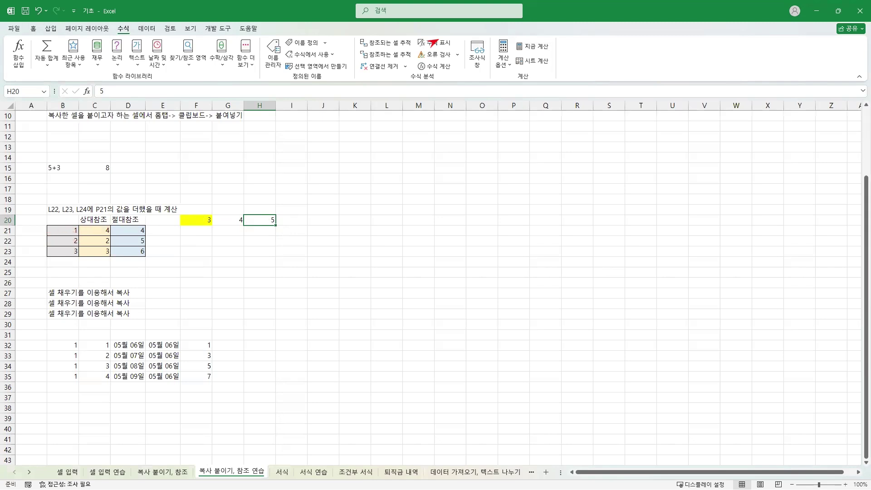
left_click(439, 39)
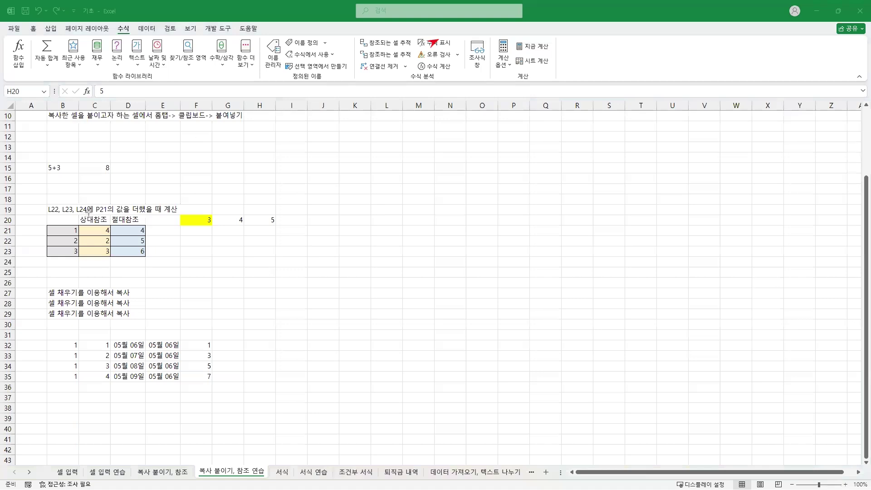
mouse_move(72, 226)
left_mouse_down()
mouse_move(199, 216)
mouse_move(199, 231)
left_mouse_up()
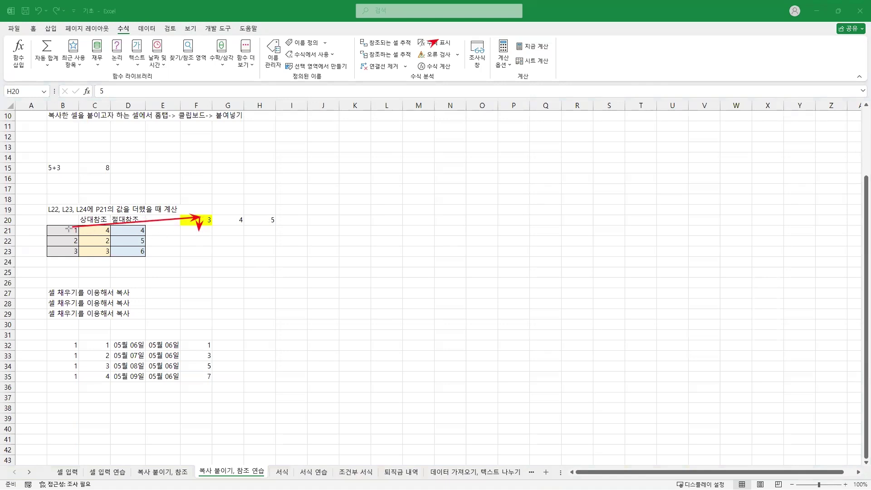
mouse_move(69, 228)
left_mouse_down()
mouse_move(240, 222)
mouse_move(239, 233)
left_mouse_up()
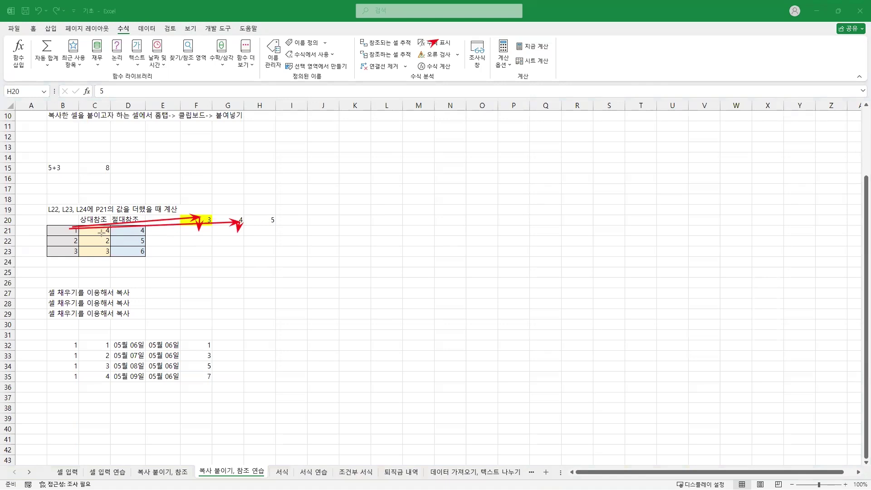
mouse_move(69, 230)
left_mouse_down()
mouse_move(273, 222)
mouse_move(269, 230)
left_mouse_up()
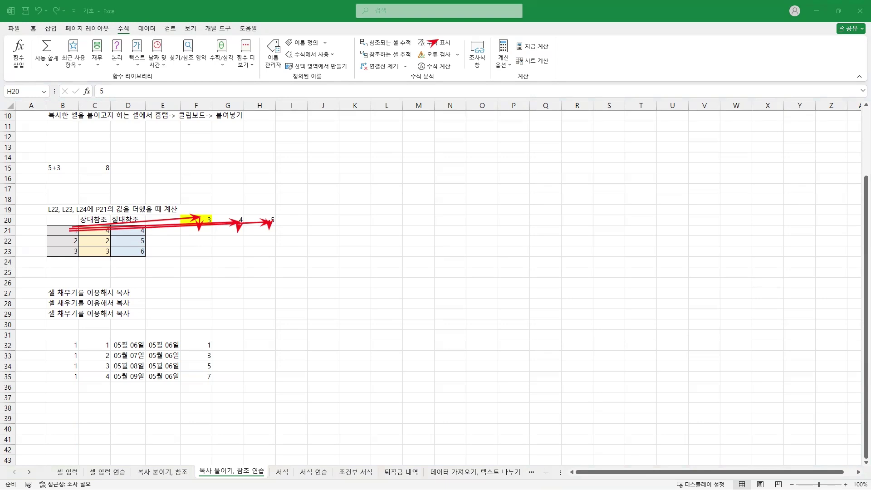
key("e")
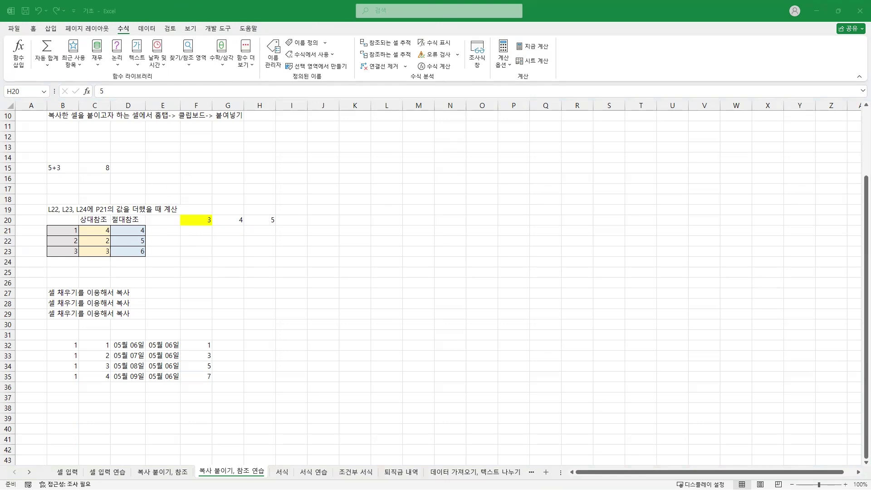
Enter the formula =B21+F$20 in F21, keeping only the row of the second reference fixed.
left_click(199, 232)
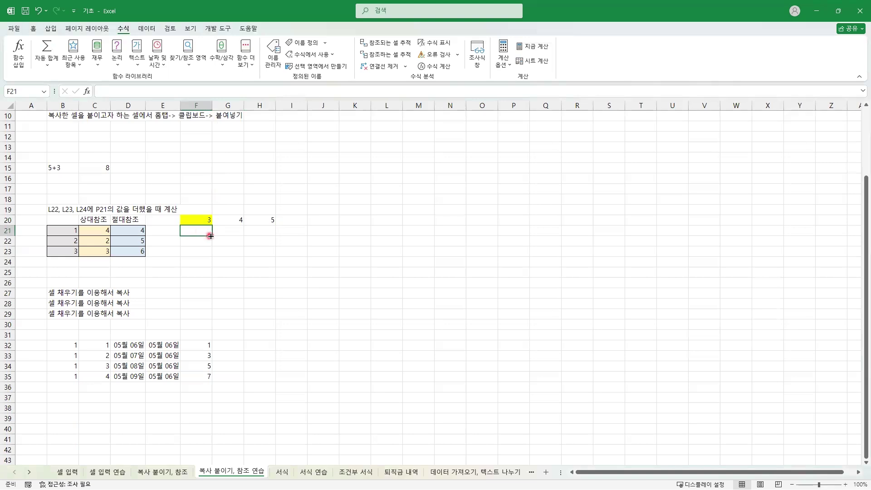
type("=")
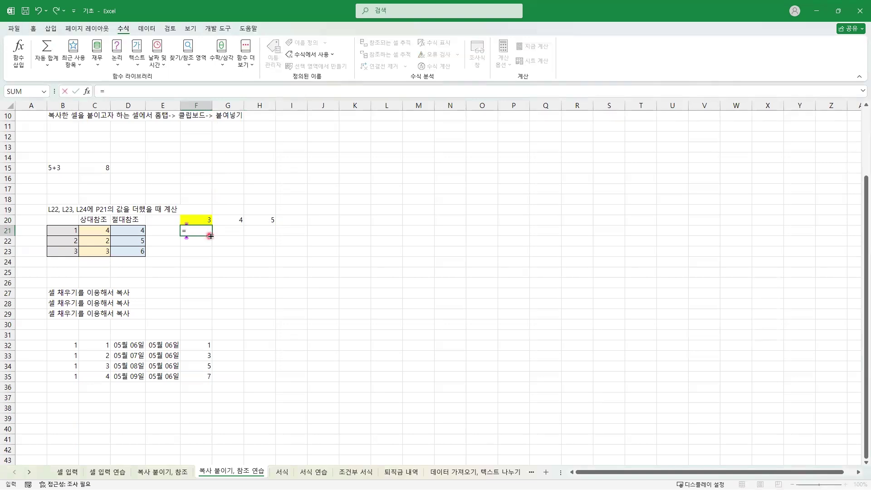
left_click(65, 233)
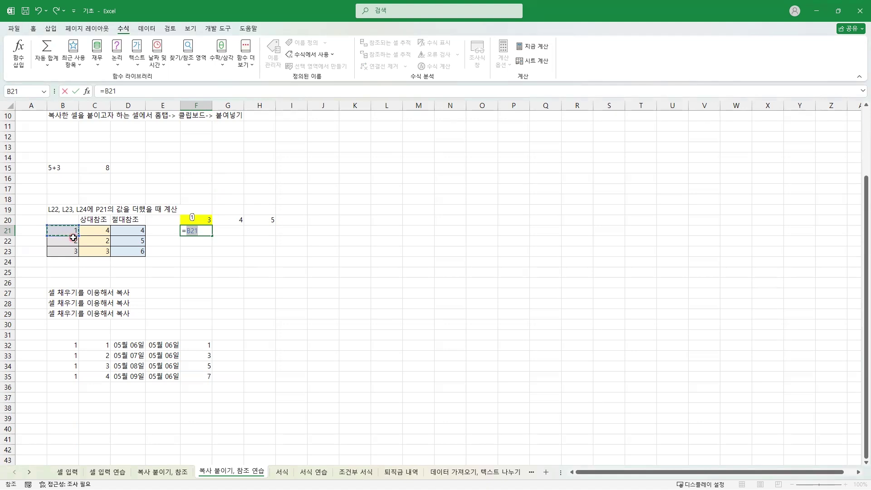
type("+")
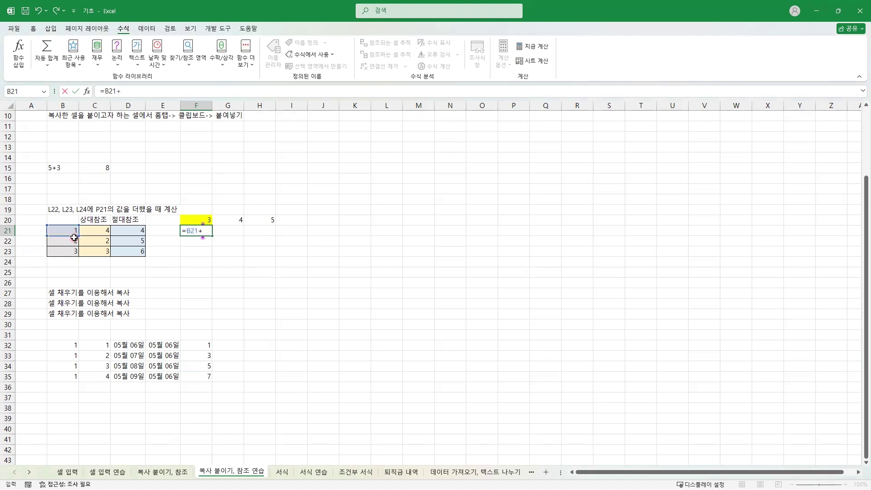
left_click(199, 219)
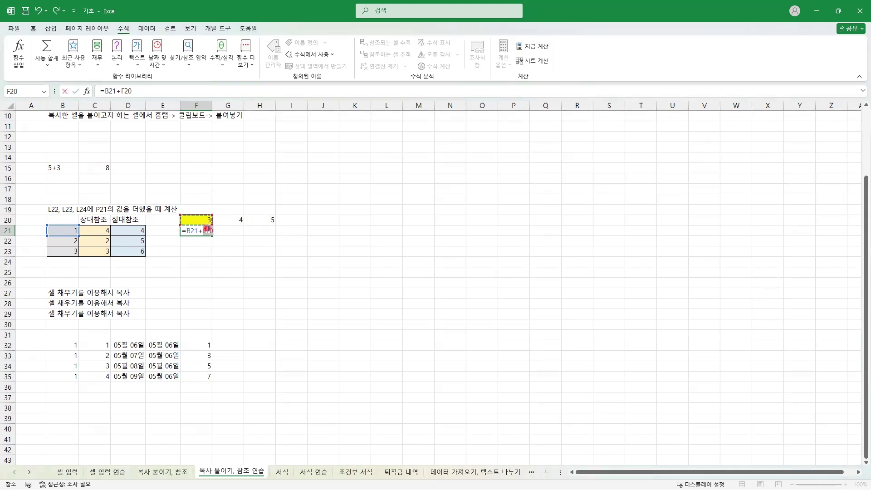
key("F4")
key("F4")
key("Return")
Fill the F21 formula across to H21 and compare the copied formula in G21 with the original.
left_click(200, 232)
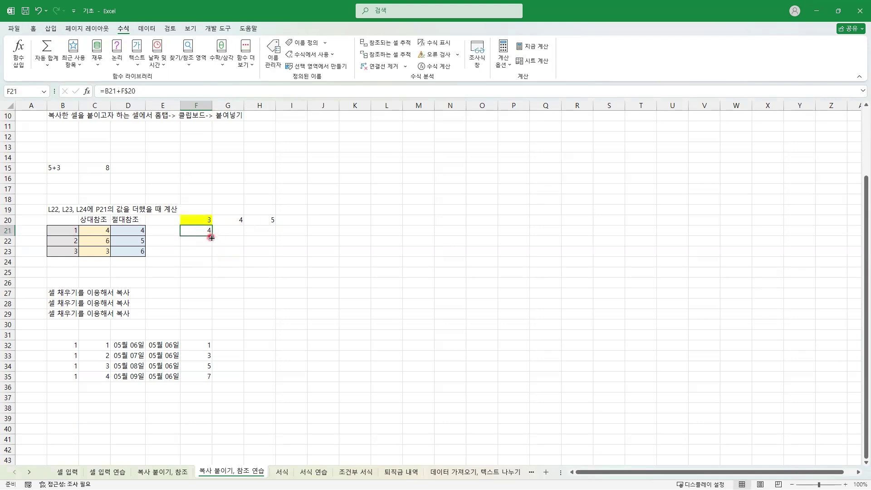
left_click_drag(211, 238, 271, 232)
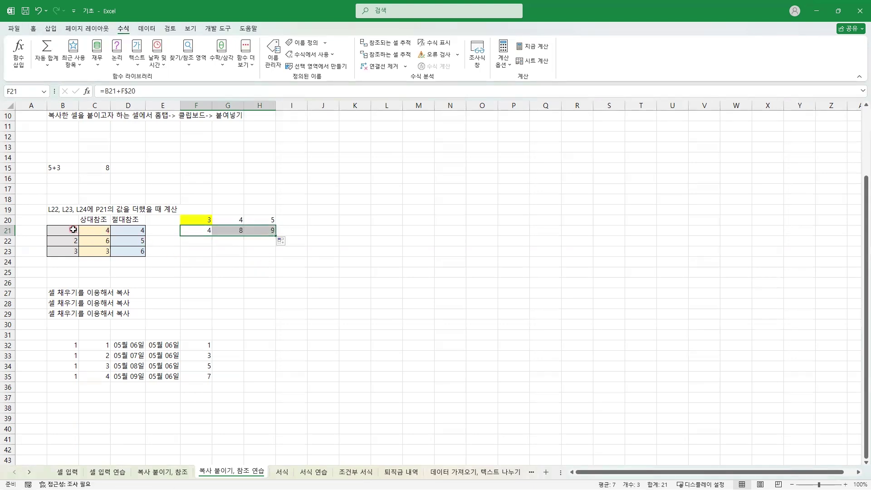
left_click(231, 231)
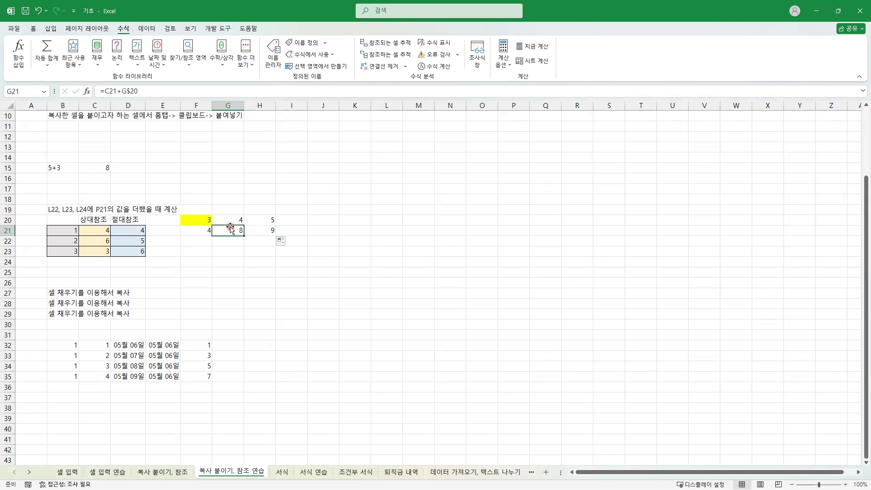
left_click(197, 229)
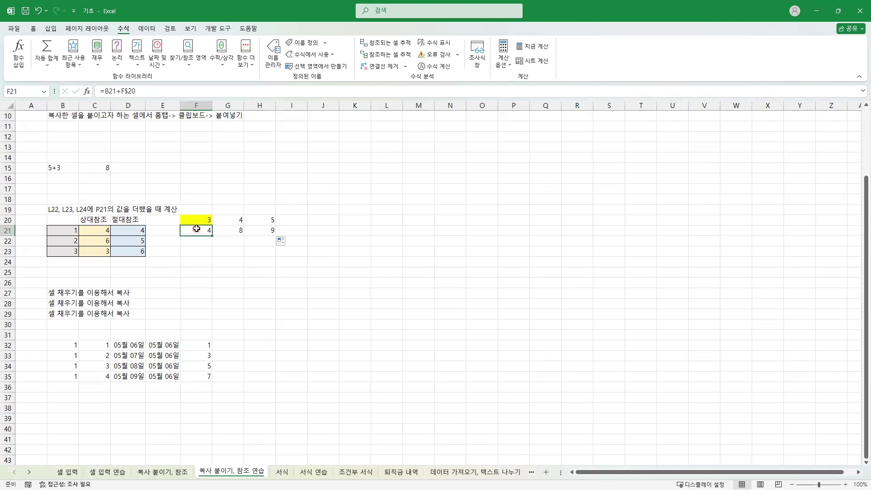
Inspect the references in F21 and display the sheet's formulas to compare F21 through H21.
left_click(204, 232)
double_click(199, 231)
left_click(233, 242)
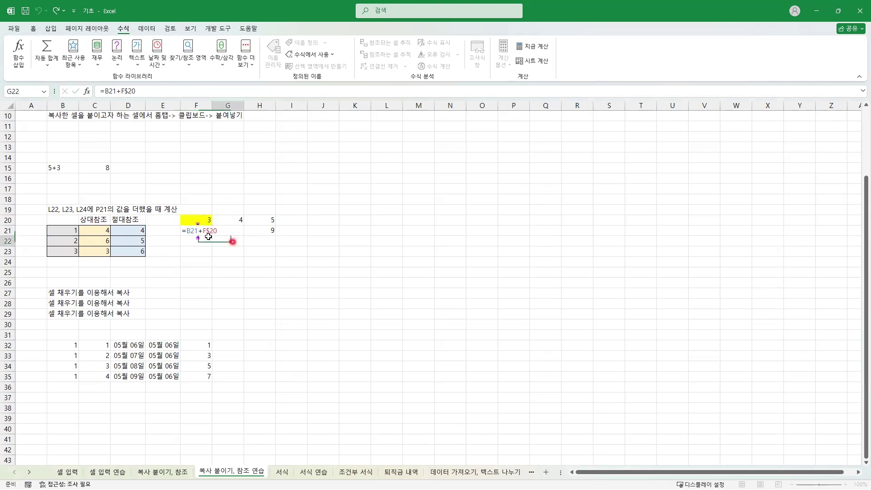
left_click(201, 230)
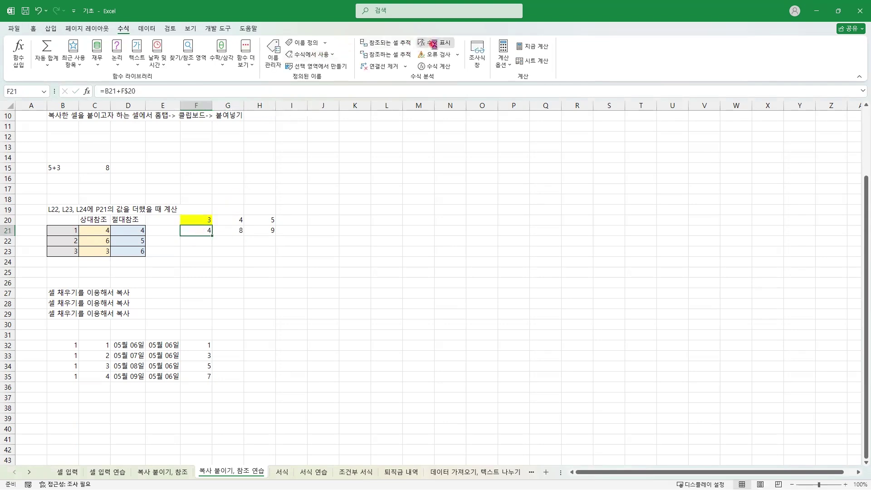
left_click(420, 45)
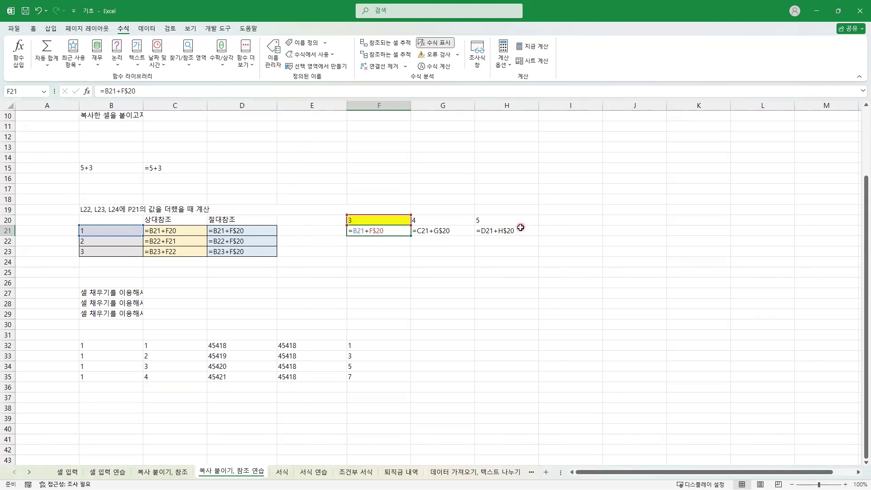
Fix the column of the B21 reference in F21 so the formula reads =$B21+F$20.
left_click(355, 234)
double_click(355, 234)
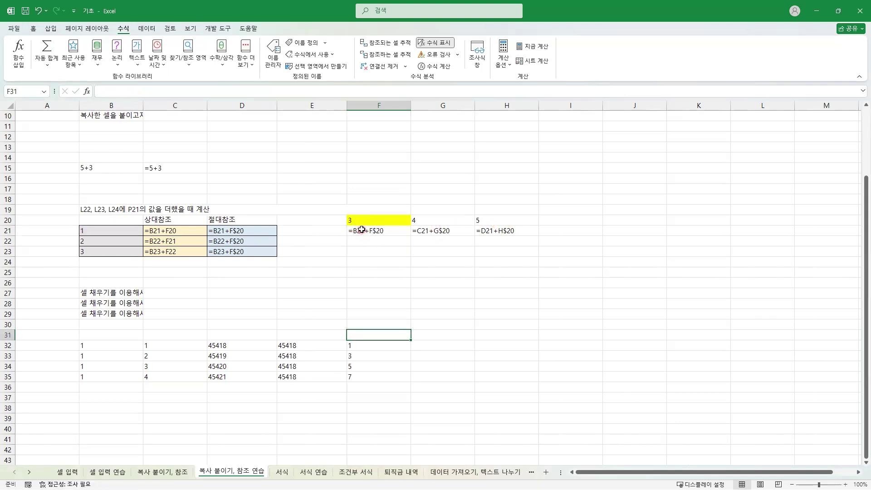
double_click(362, 230)
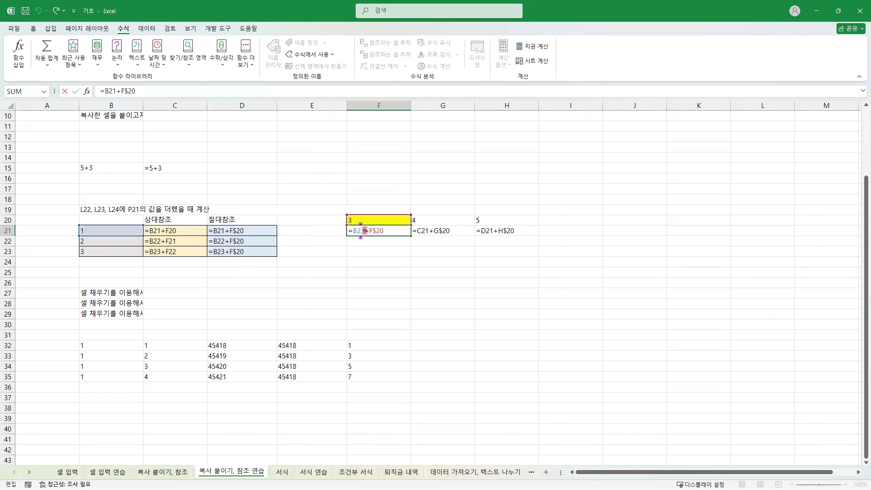
double_click(355, 231)
key("F4")
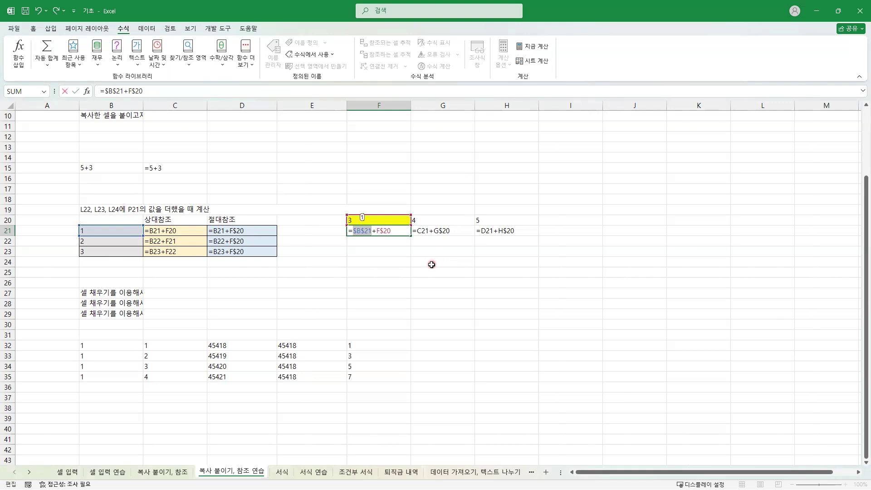
key("F4")
key("F4")
key("Return")
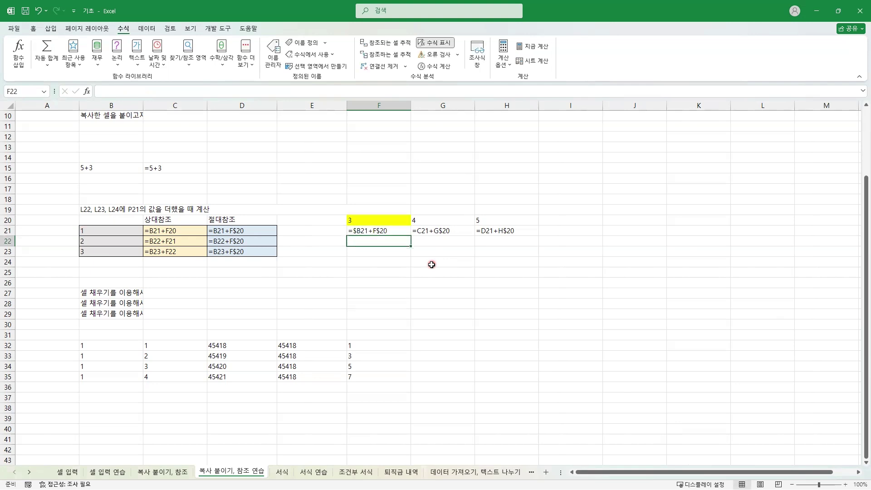
Fill the corrected F21 formula across to H21 and switch the sheet back to showing calculated results.
left_click(390, 229)
left_click_drag(410, 236, 514, 235)
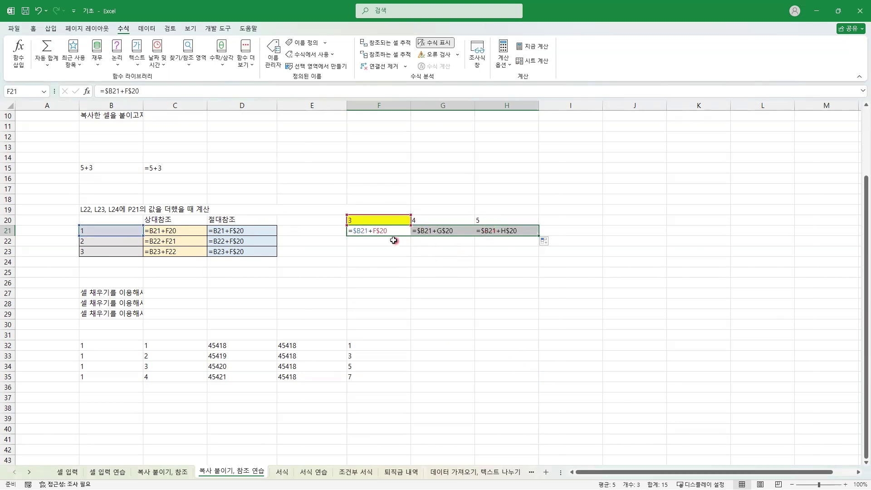
left_click(431, 42)
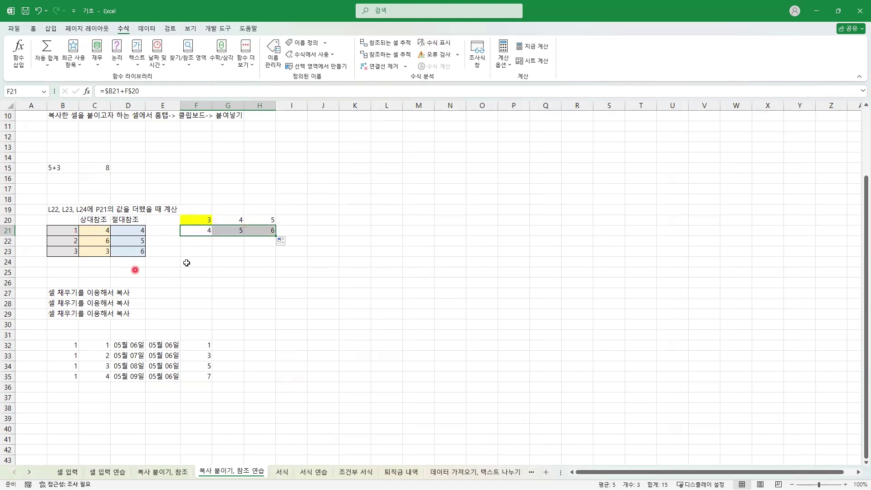
Fill the formulas in F21:H21 down through row 23 to complete the addition grid.
left_click(210, 233)
left_click_drag(212, 232, 263, 231)
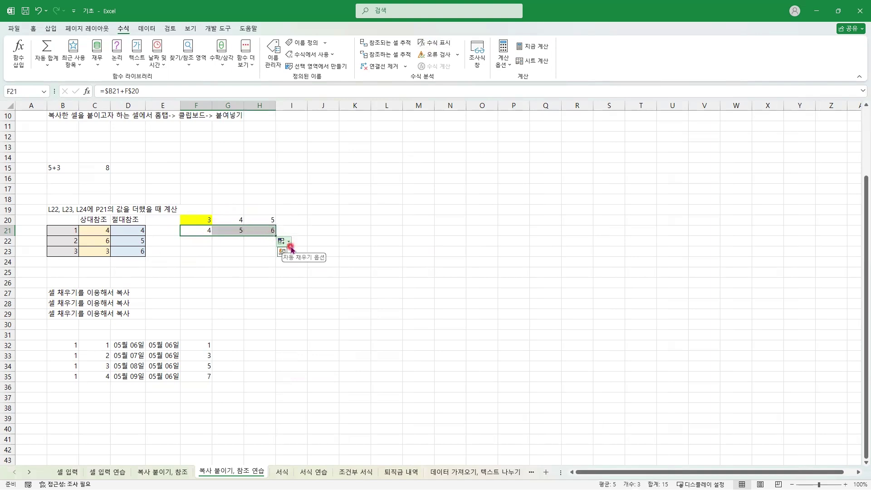
left_click_drag(275, 234, 274, 258)
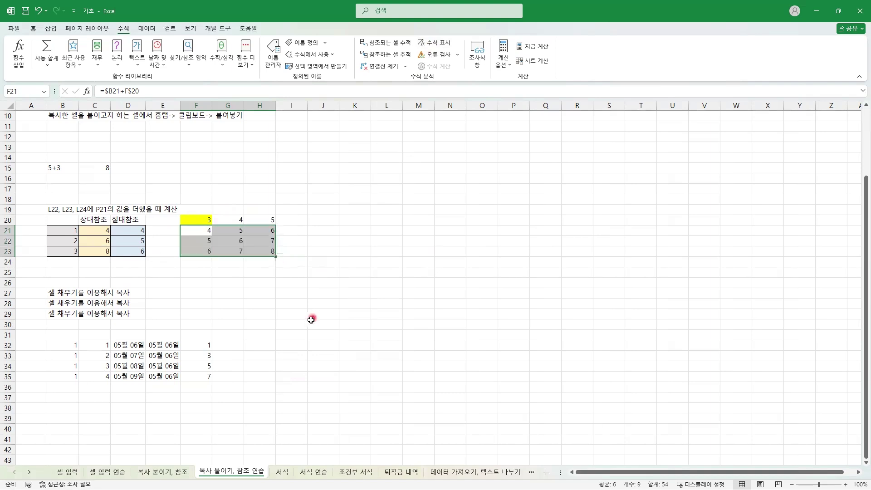
Trace how B22 pairs with F20, G20 and H20 for each result in row 22 of the grid.
left_click(74, 241)
left_click(207, 219)
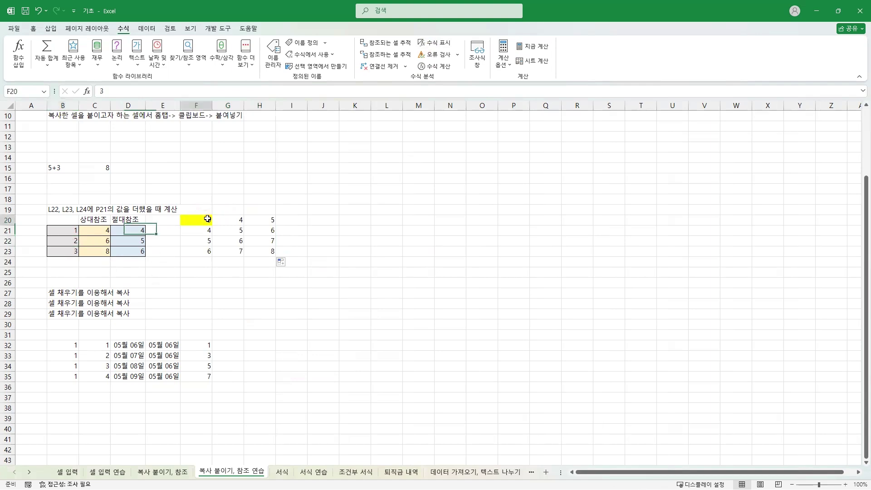
left_click(207, 240)
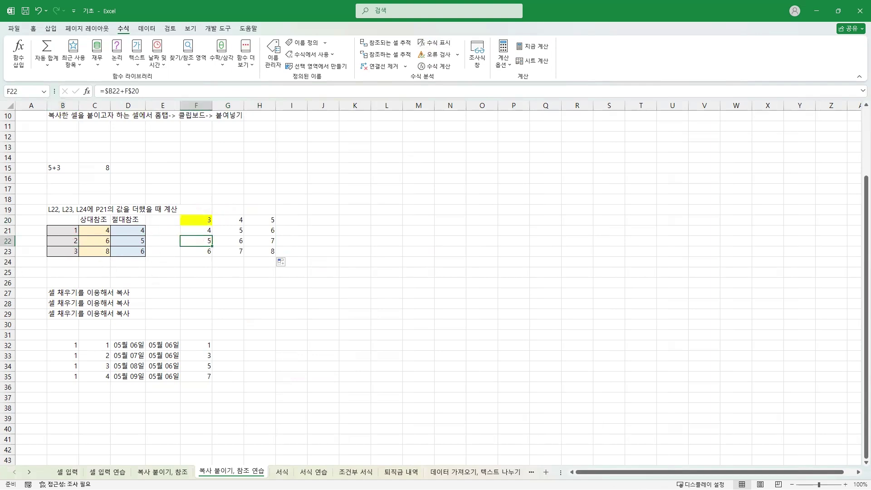
key("ctrl+2")
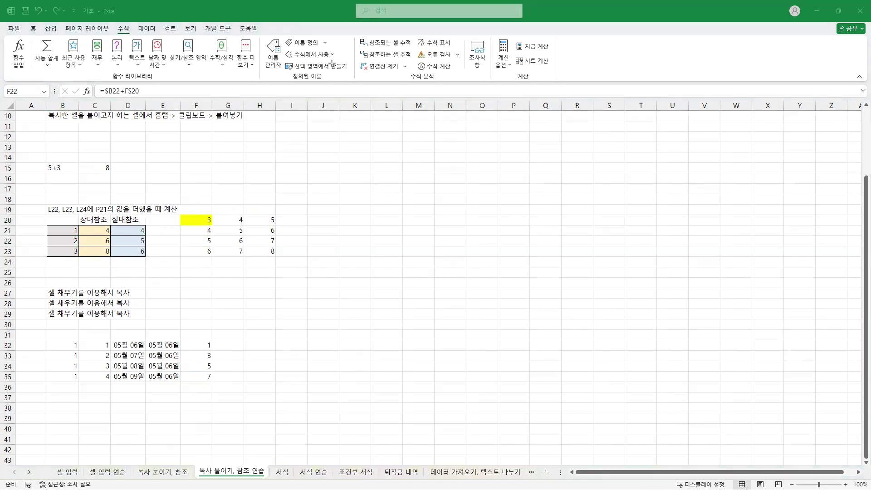
mouse_move(69, 241)
left_mouse_down()
mouse_move(233, 216)
mouse_move(218, 217)
mouse_move(208, 243)
left_mouse_up()
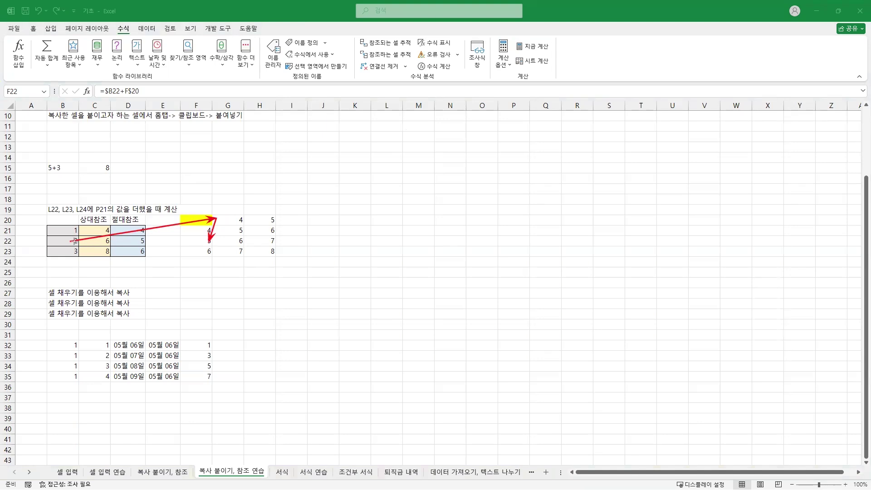
mouse_move(73, 240)
left_mouse_down()
mouse_move(238, 218)
mouse_move(239, 244)
left_mouse_up()
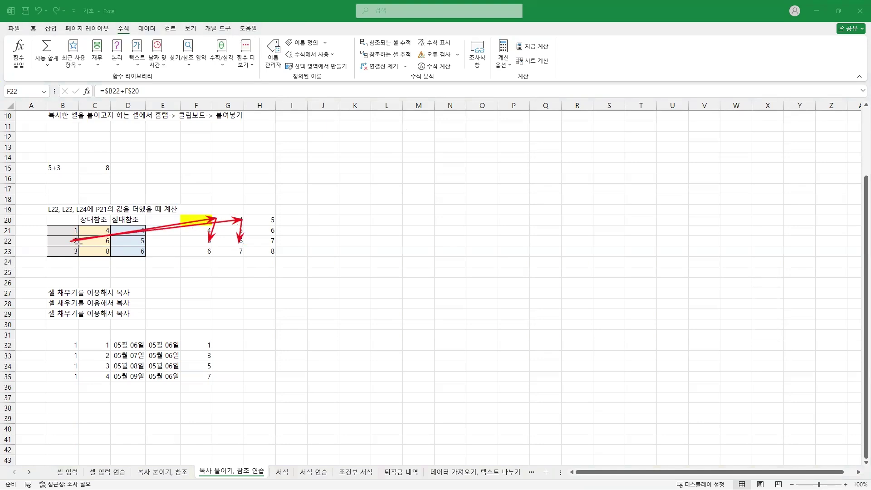
mouse_move(73, 240)
left_mouse_down()
mouse_move(274, 220)
mouse_move(271, 239)
left_mouse_up()
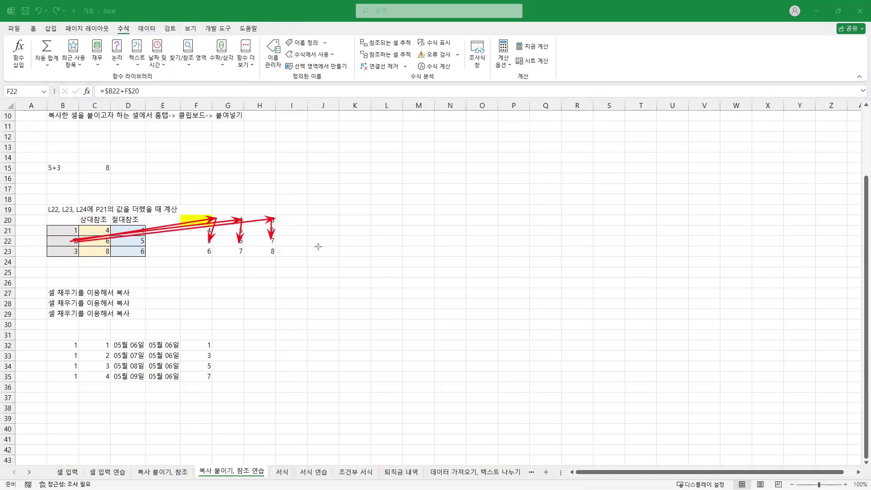